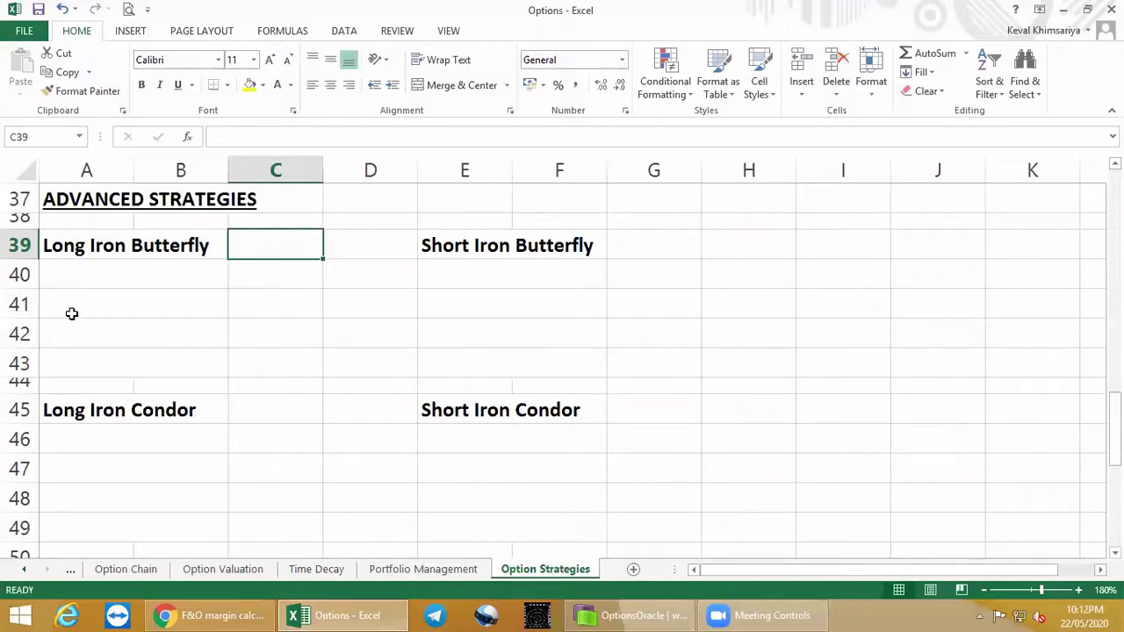
Step: Reveal the hidden Long Iron Butterfly legs in cells A40:A43 by setting their font colour to Automatic
drag(74, 283, 78, 349)
click(291, 87)
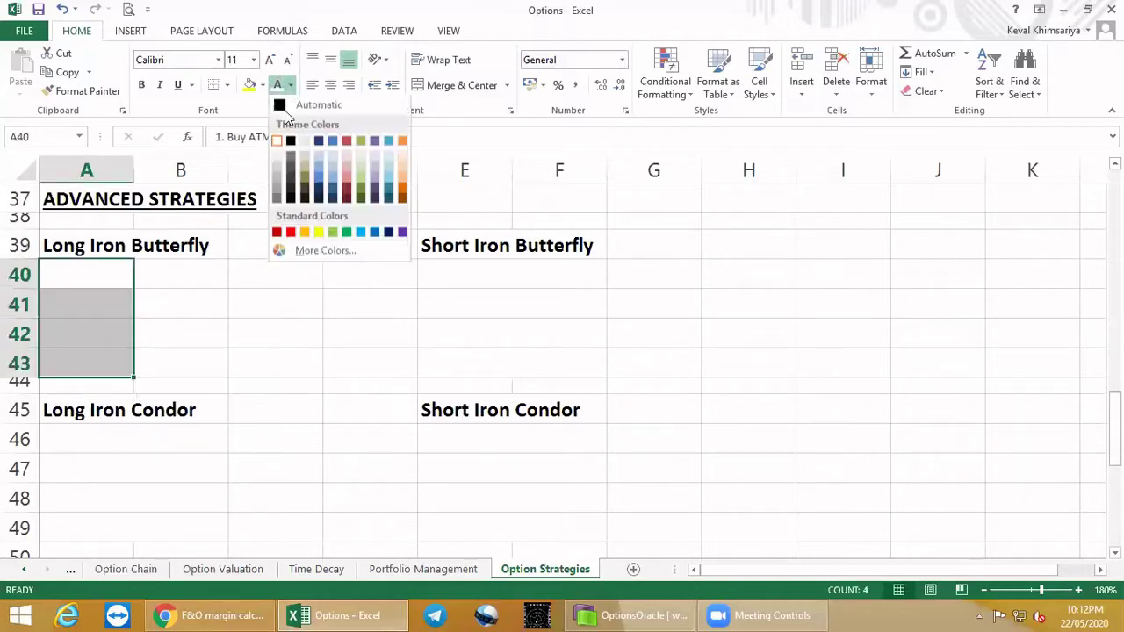
click(287, 107)
click(253, 282)
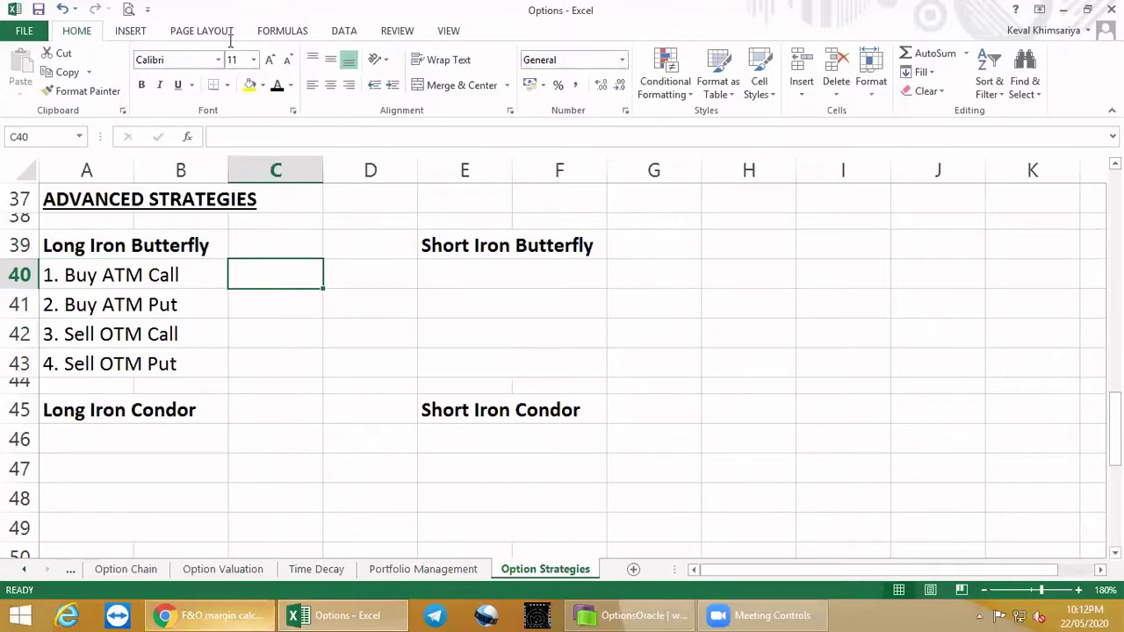
Step: Switch to the NSE option chain for HDFCBANK in Chrome and check the underlying price against the 25JUN2020 strikes
click(211, 616)
click(241, 14)
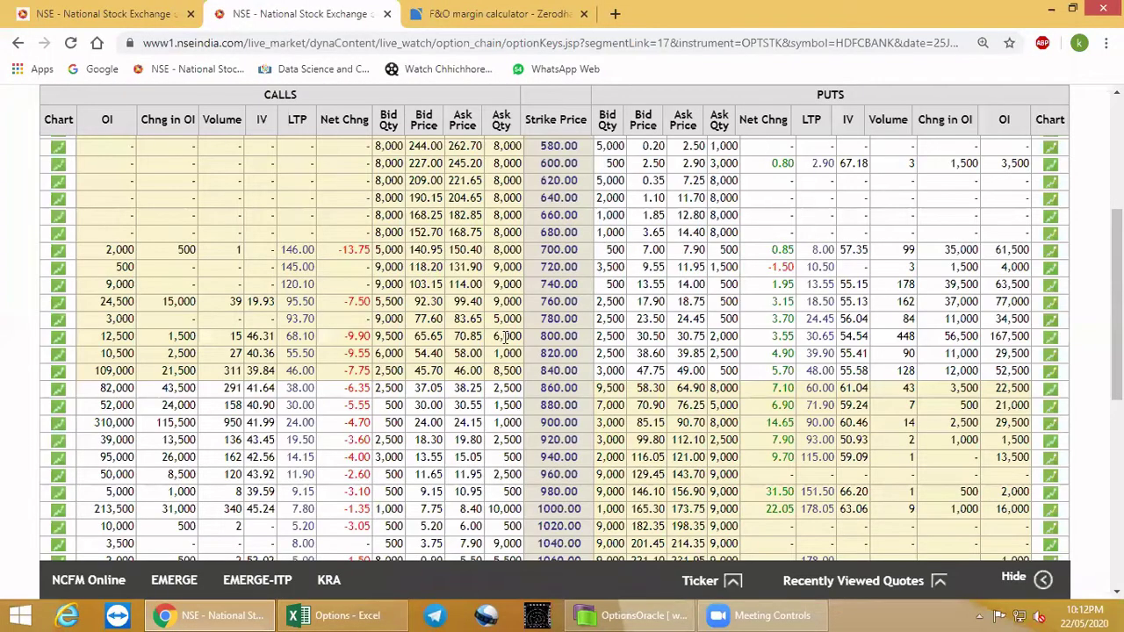
scroll(858, 306, up, 5)
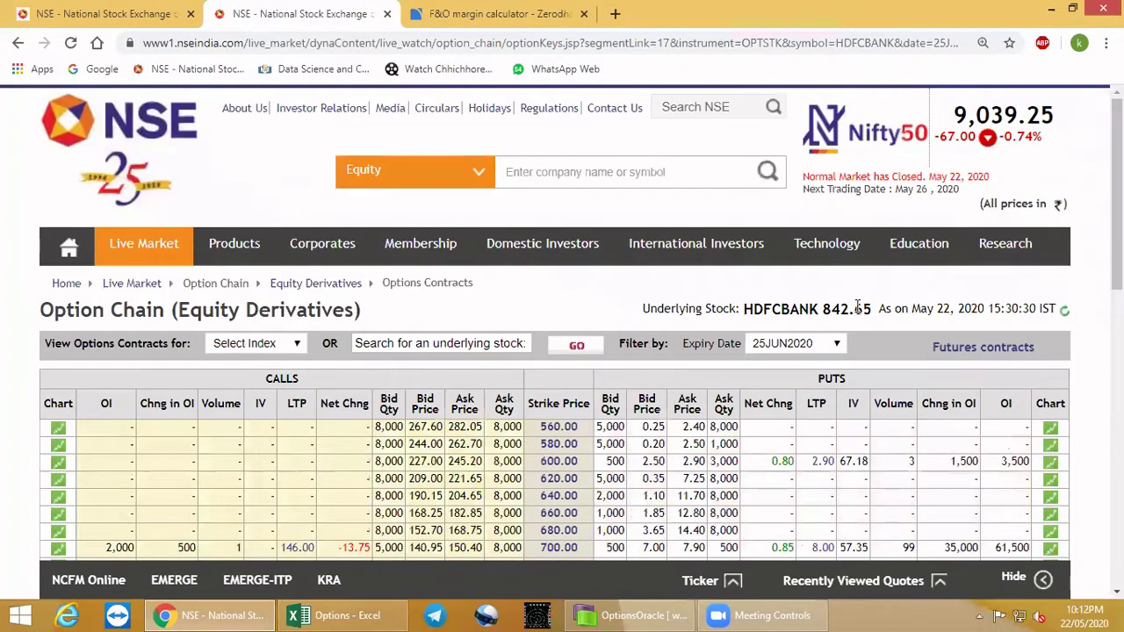
scroll(843, 225, down, 1)
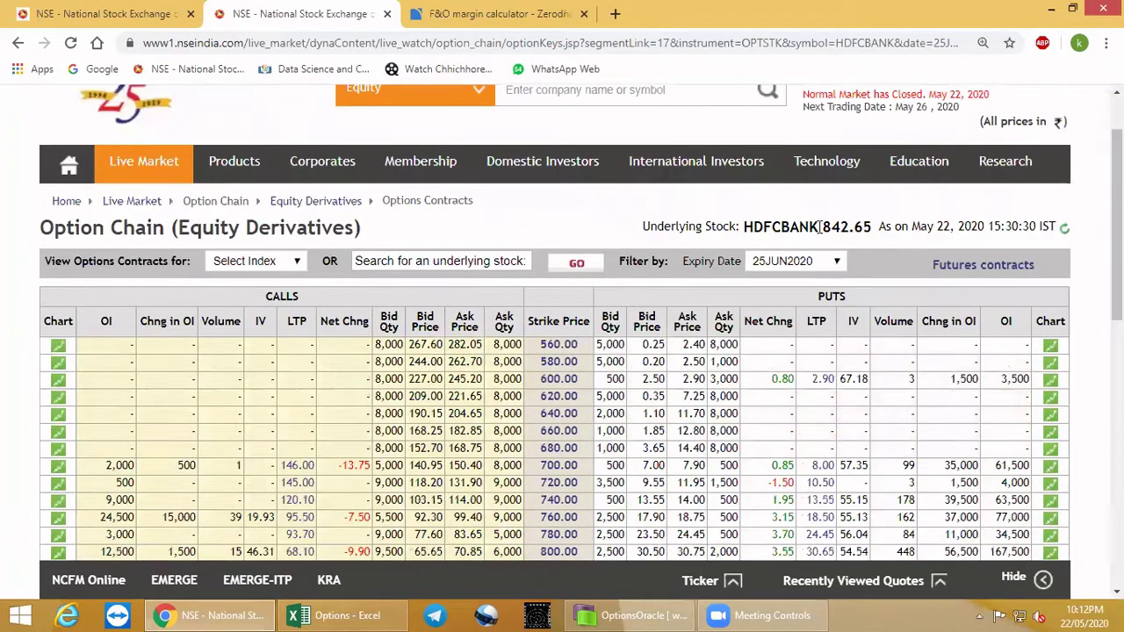
drag(820, 226, 879, 227)
scroll(542, 378, down, 3)
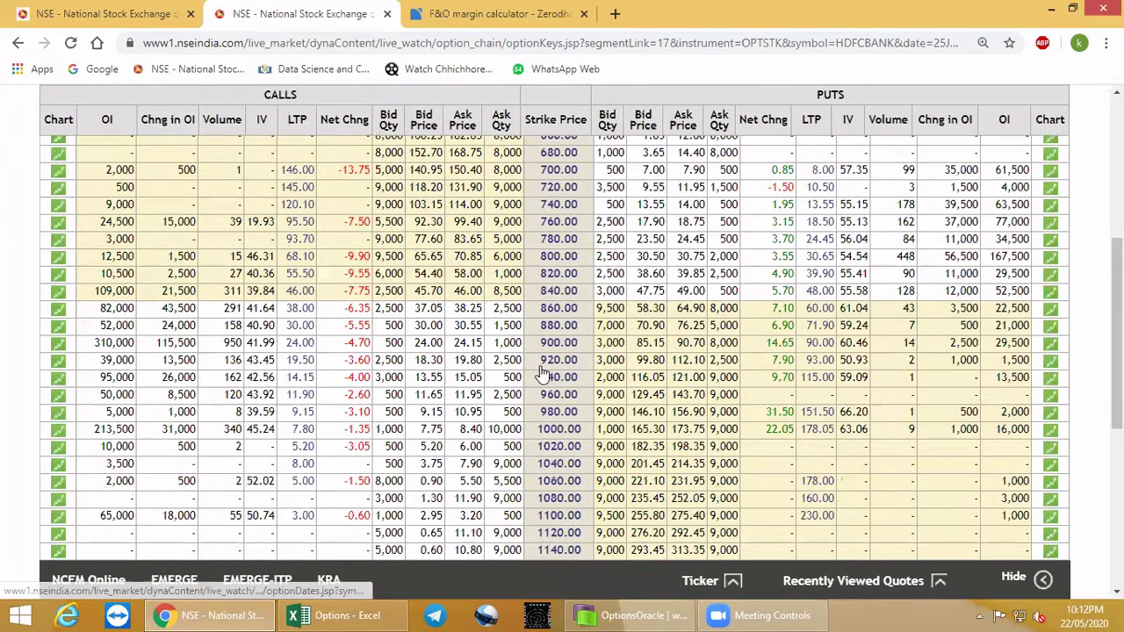
scroll(557, 260, down, 1)
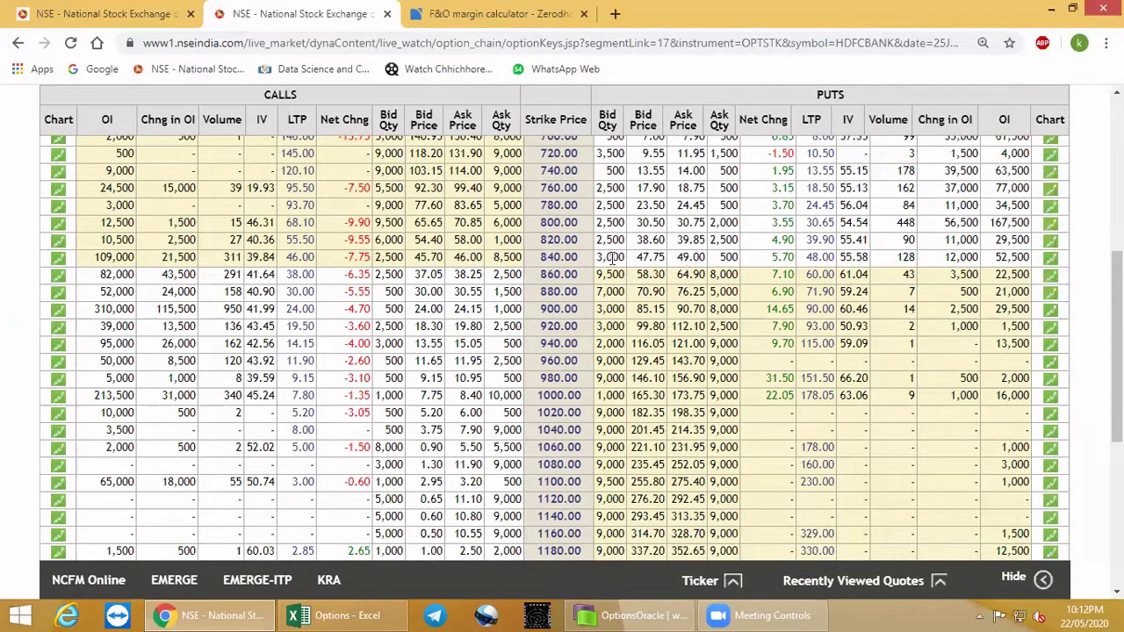
Step: Examine the option chain prices for the 840 call and put, the 880 call and the 800 put
drag(639, 258, 671, 260)
drag(614, 226, 607, 227)
double_click(428, 257)
double_click(468, 290)
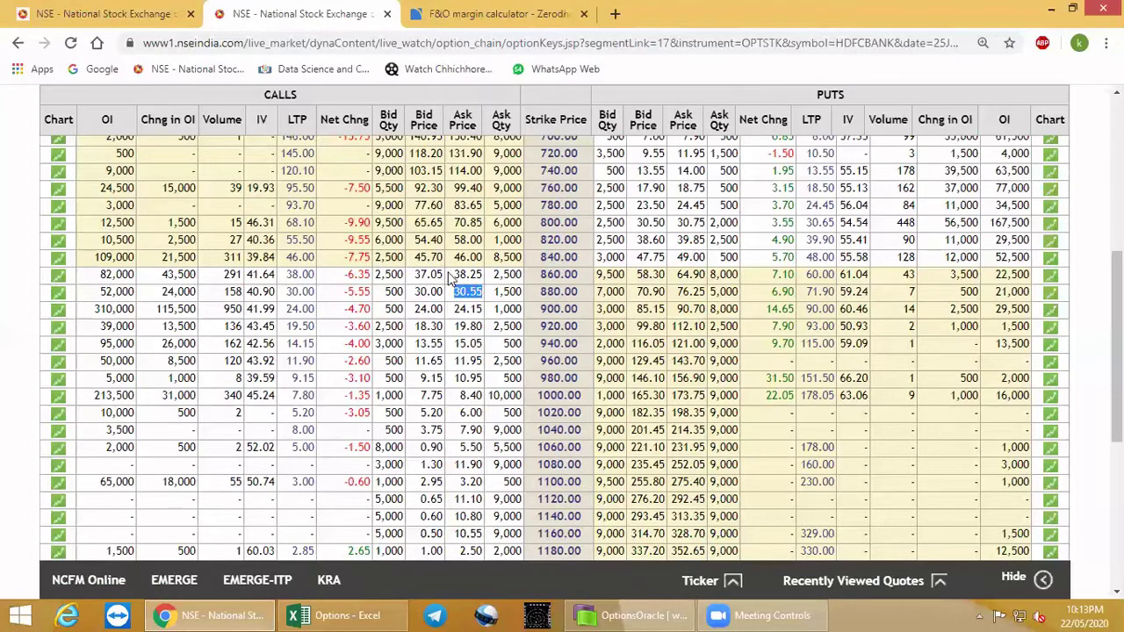
click(639, 263)
double_click(650, 257)
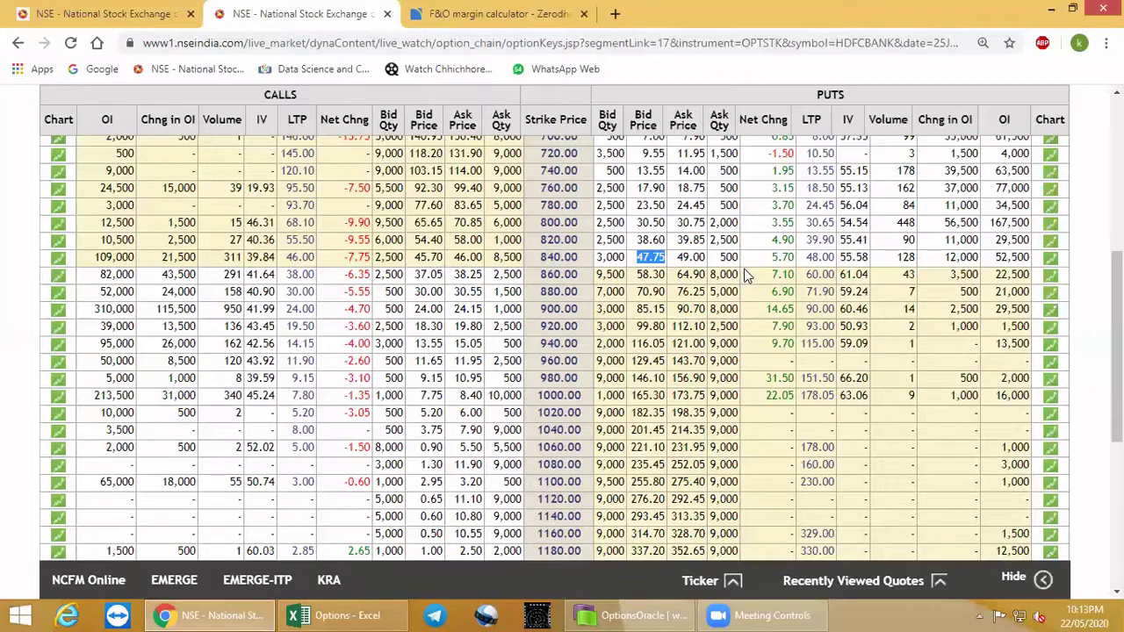
double_click(650, 222)
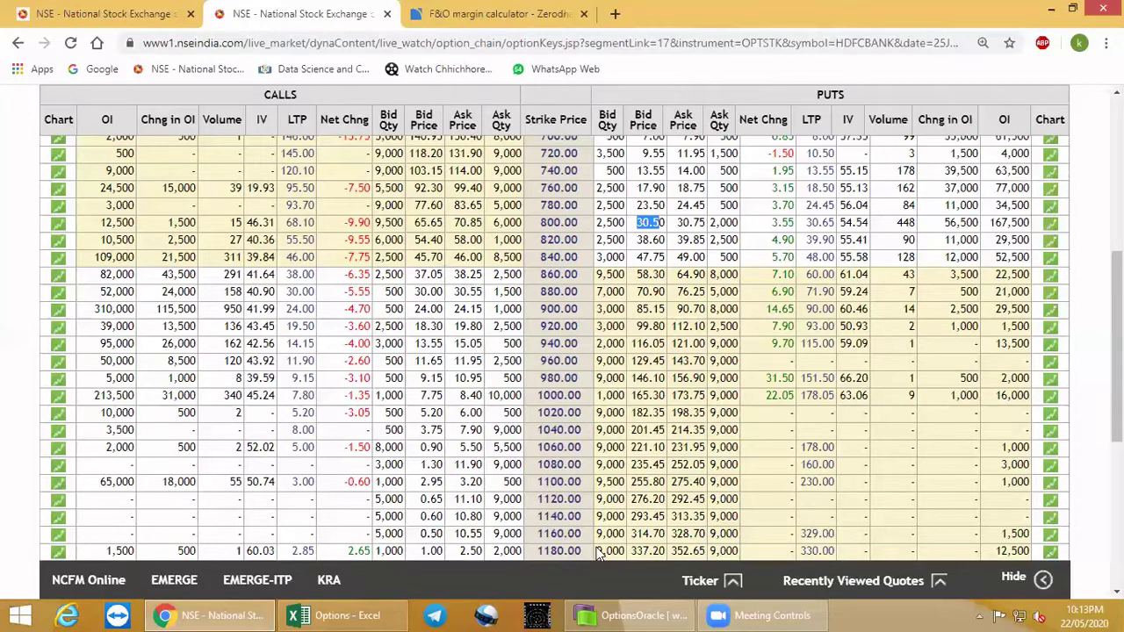
Step: Switch to OptionsOracle, exclude the Short Call and Short Put legs, and view the full-screen payoff graph of the two long legs
click(612, 612)
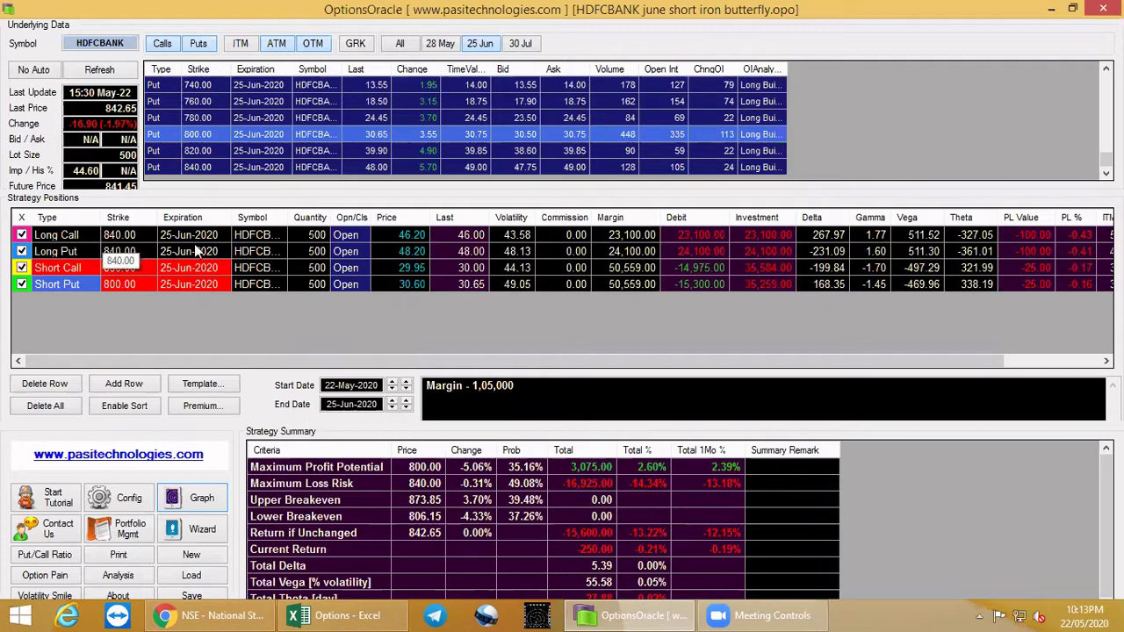
click(21, 267)
click(202, 498)
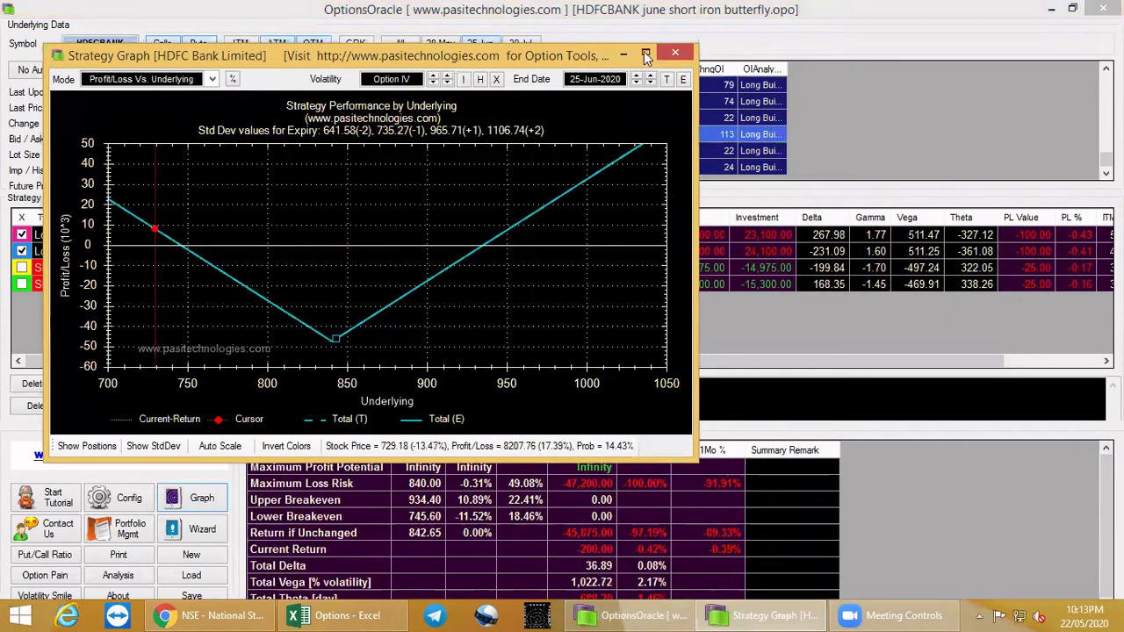
click(646, 52)
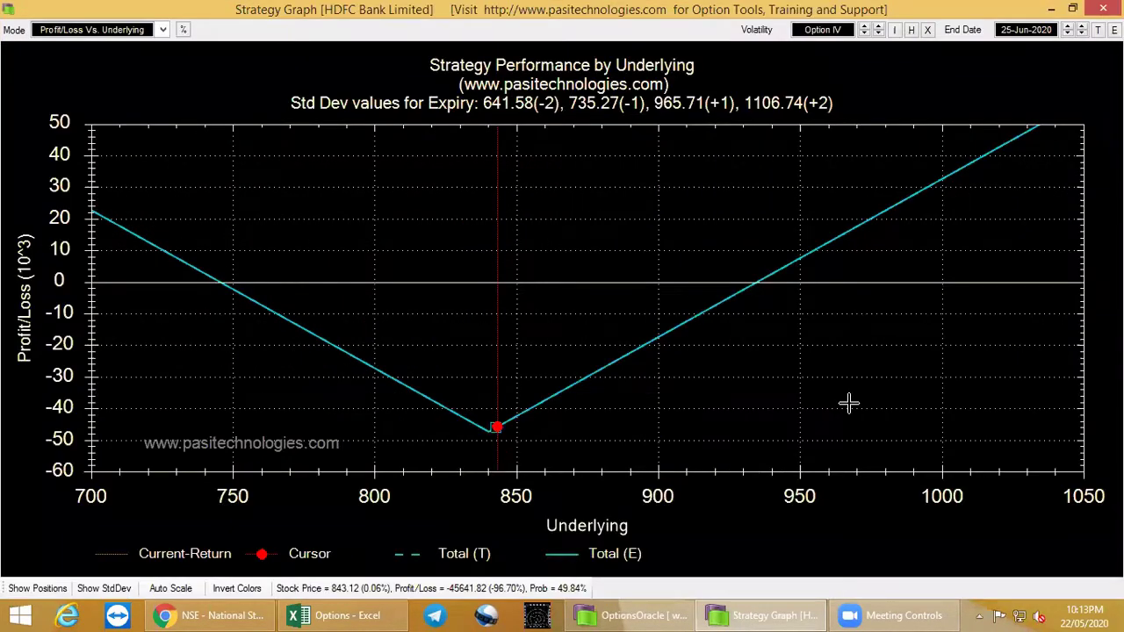
scroll(454, 304, down, 3)
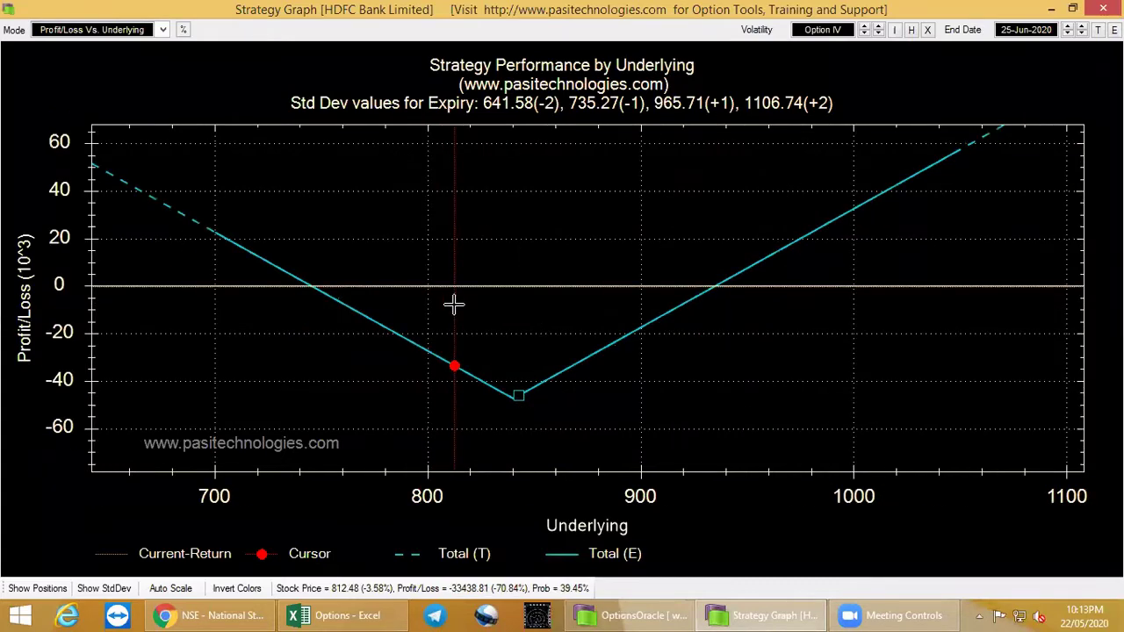
scroll(454, 303, down, 1)
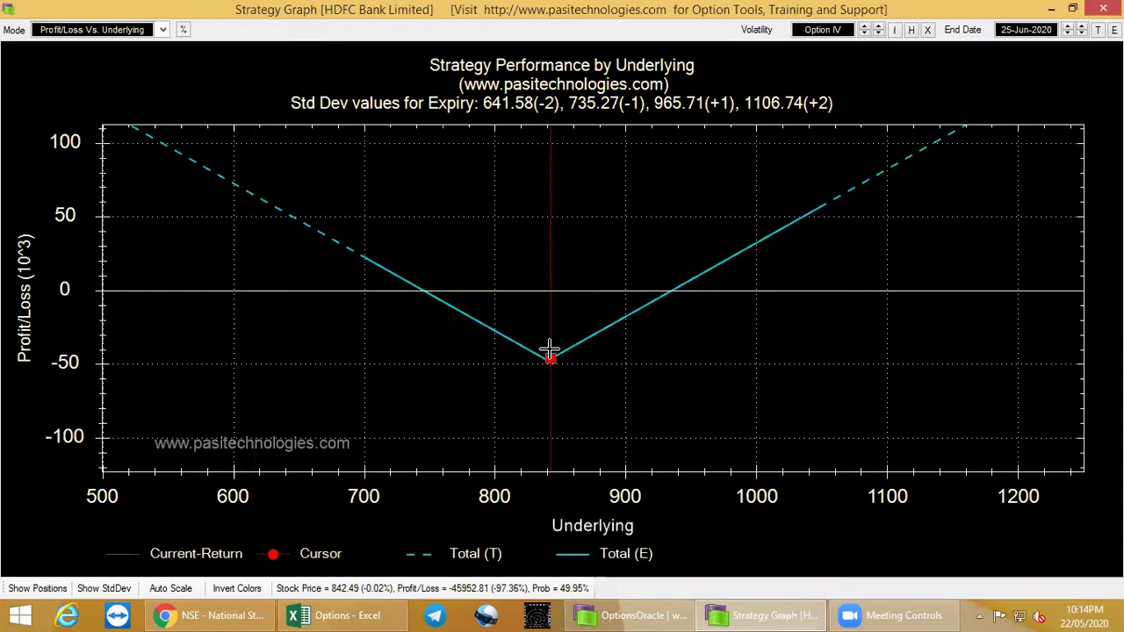
click(1097, 8)
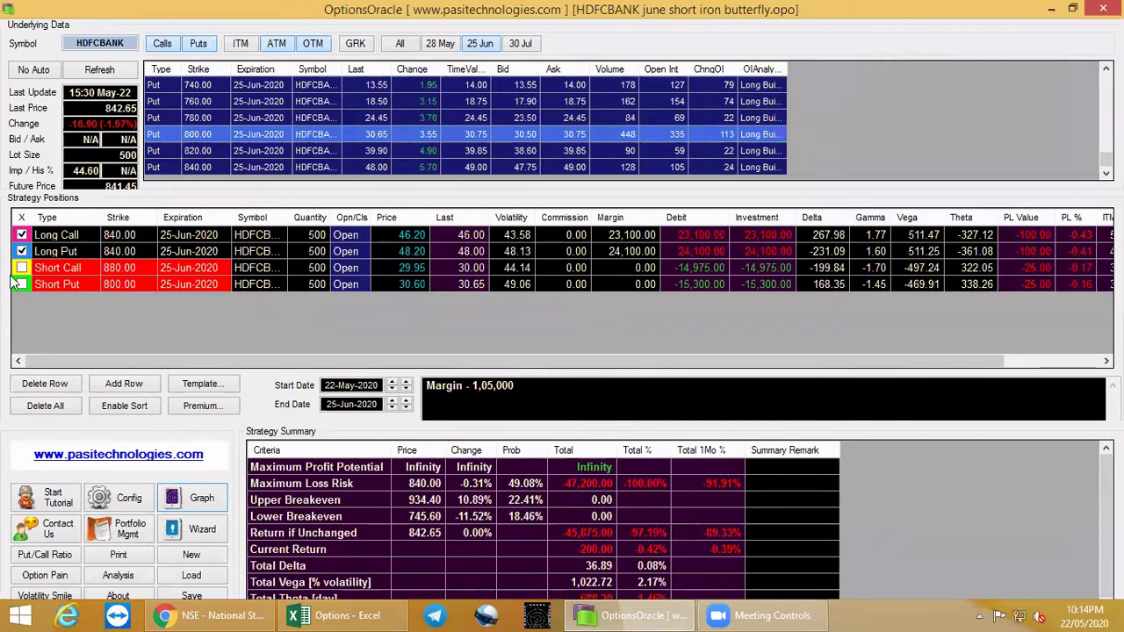
Step: Include the Short Call and Short Put legs again and inspect the four-leg payoff graph at full-screen size
click(21, 284)
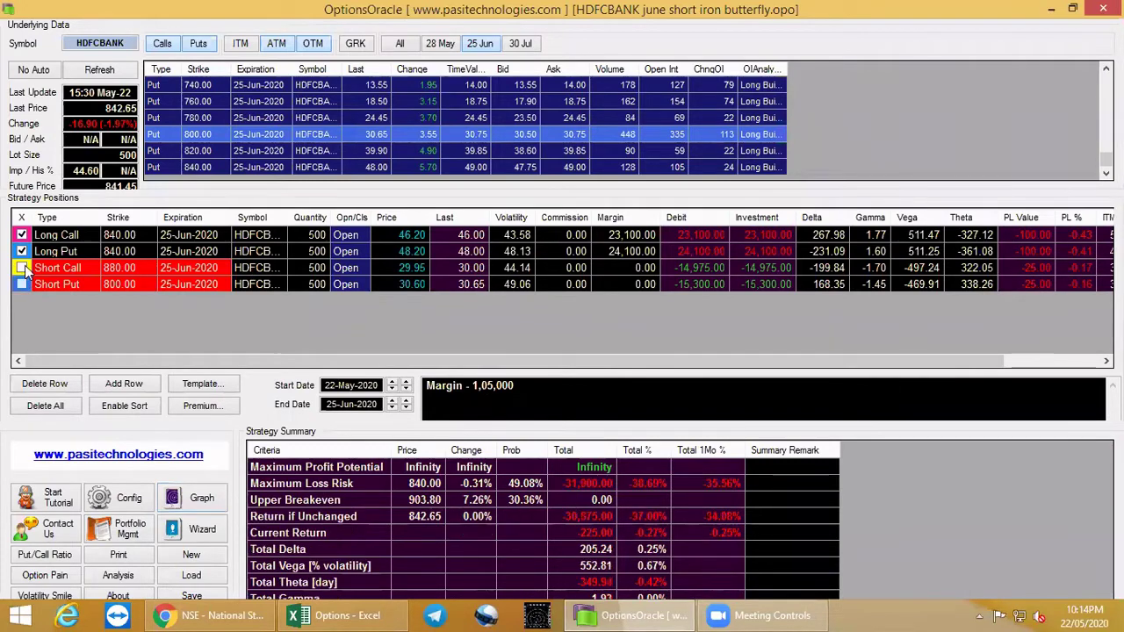
click(22, 268)
click(21, 283)
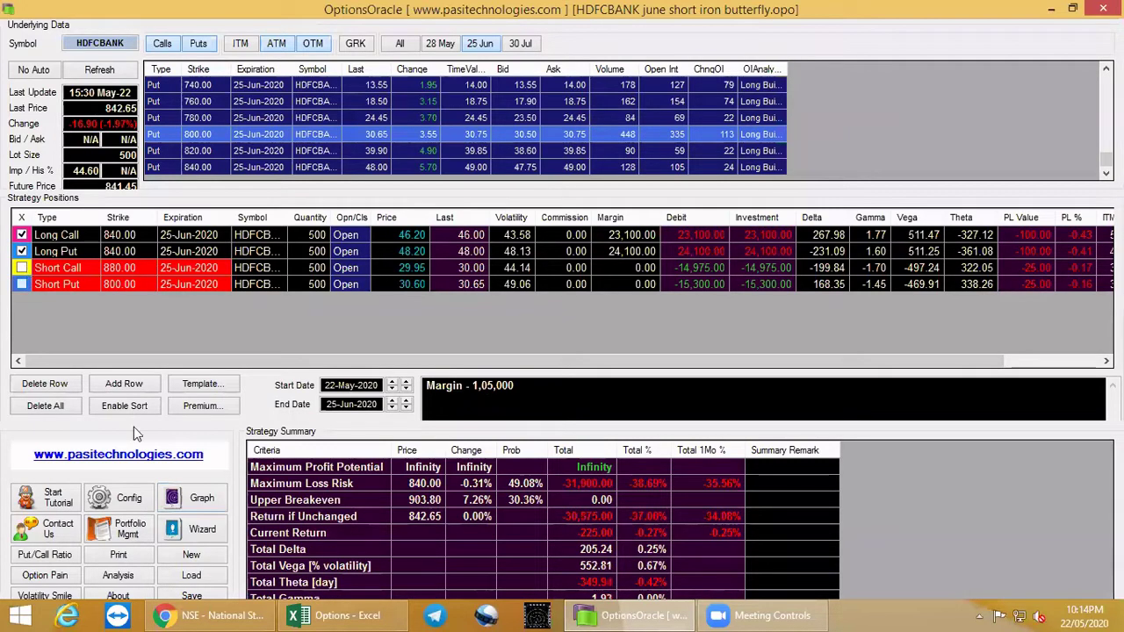
click(204, 499)
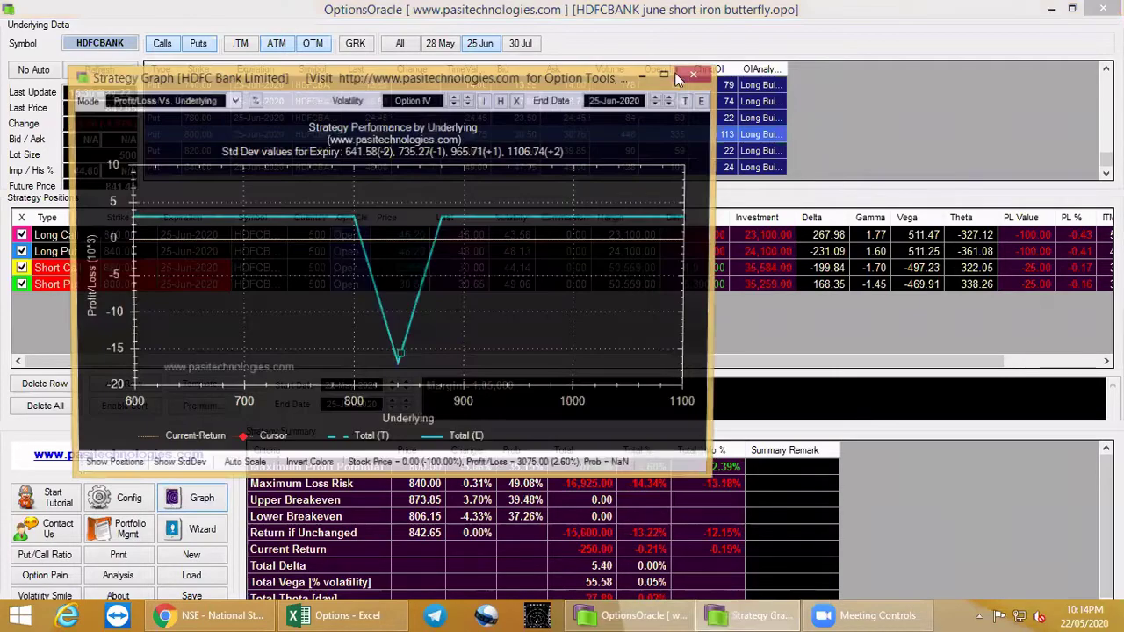
click(670, 76)
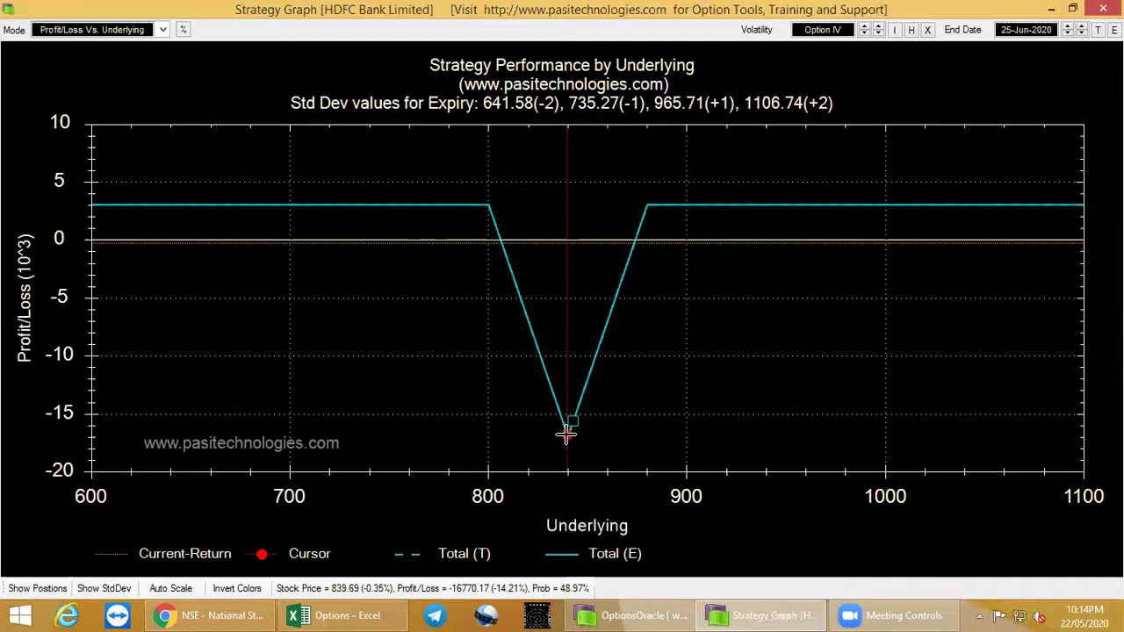
scroll(329, 229, down, 1)
click(325, 230)
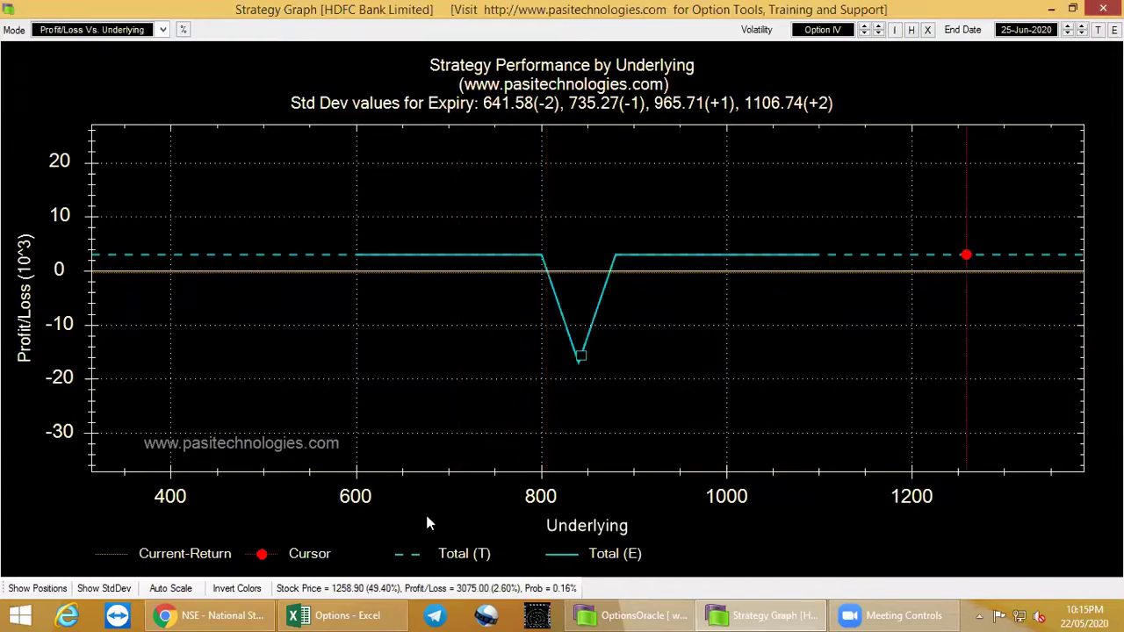
key(alt+F4)
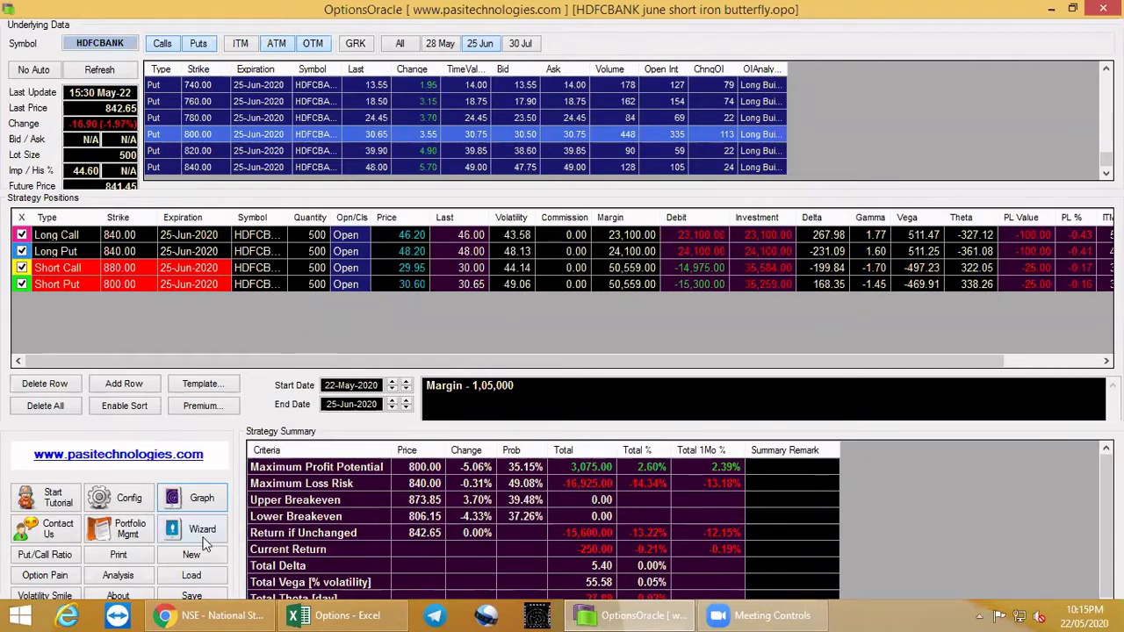
Step: Reopen the payoff graph for all four legs at full-screen size, then put it aside
click(192, 498)
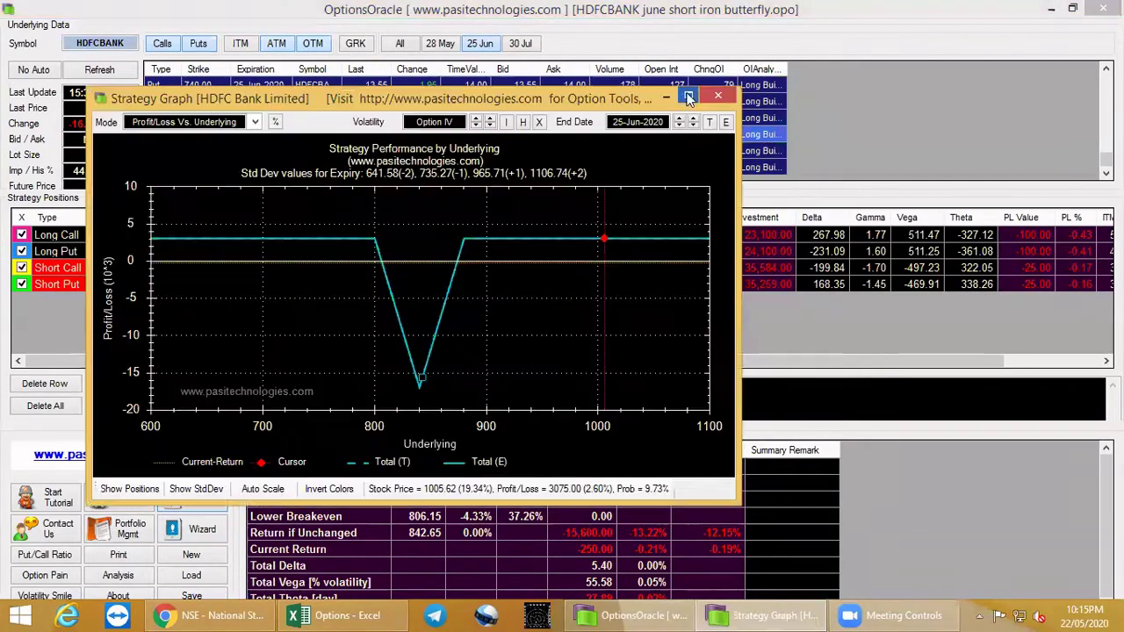
click(688, 95)
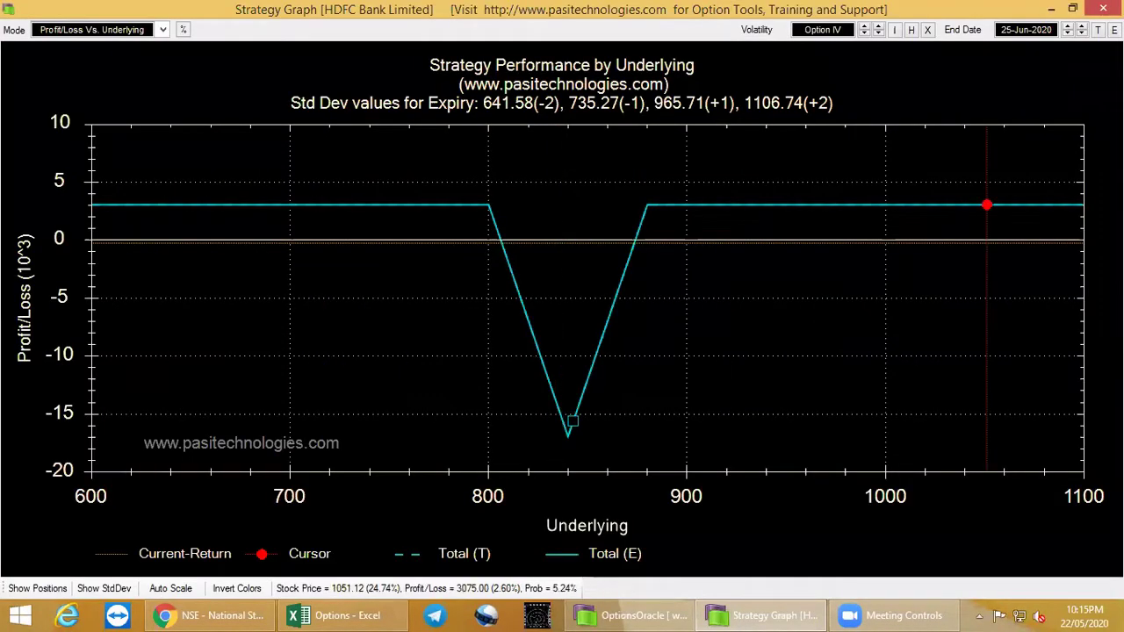
click(1051, 9)
Step: Exclude the 880 Short Call and 800 Short Put and examine the breakevens on the long-only payoff graph
click(23, 267)
click(24, 284)
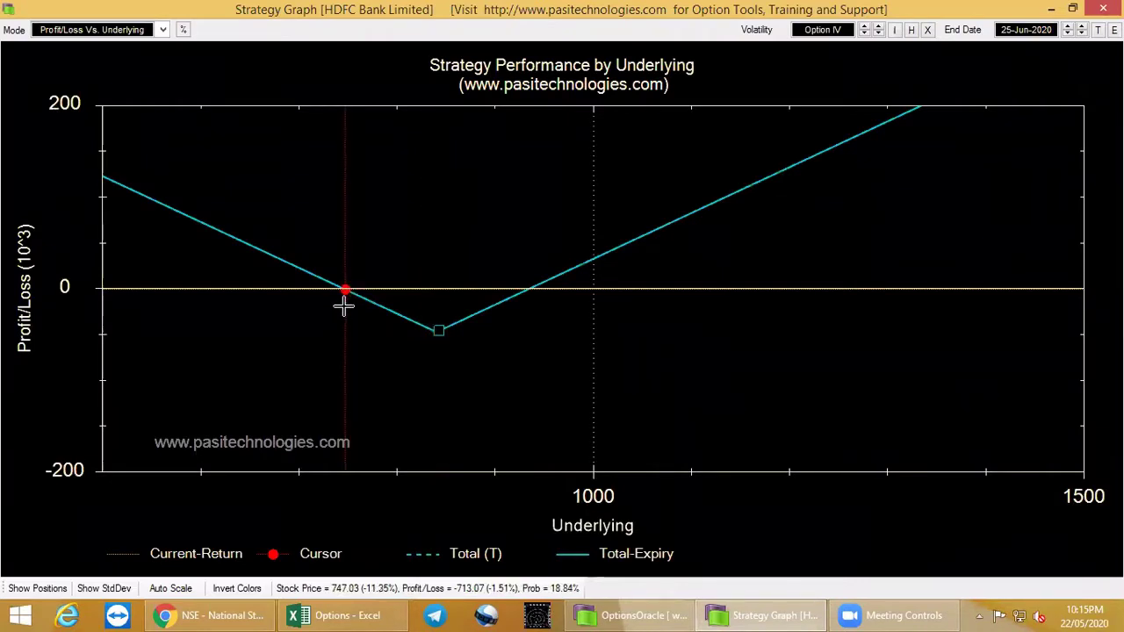
click(1103, 8)
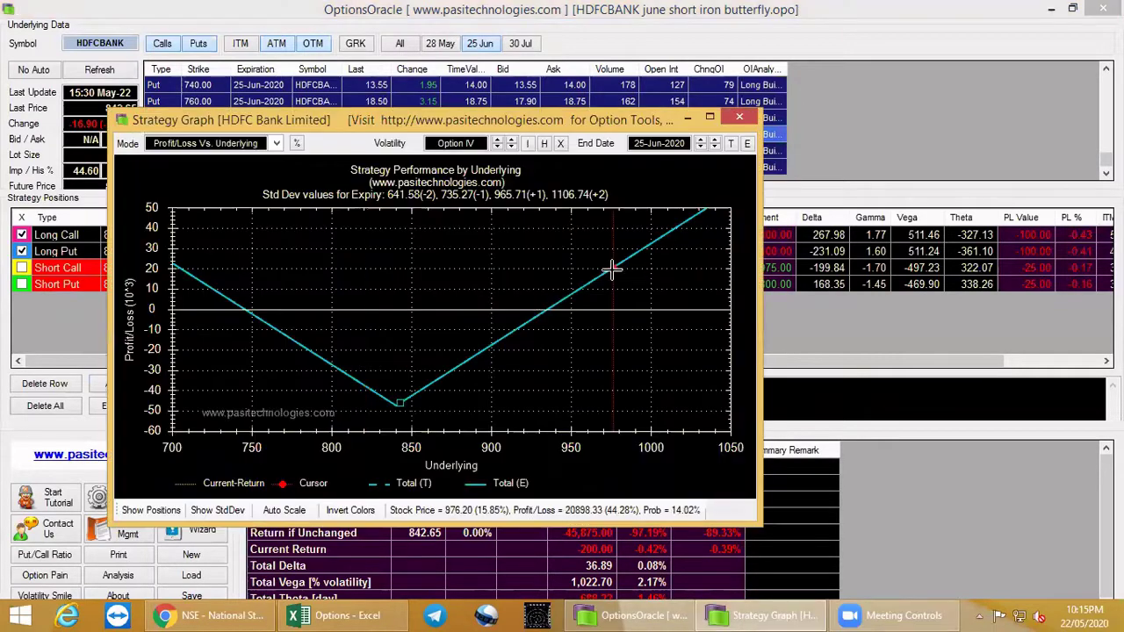
click(739, 118)
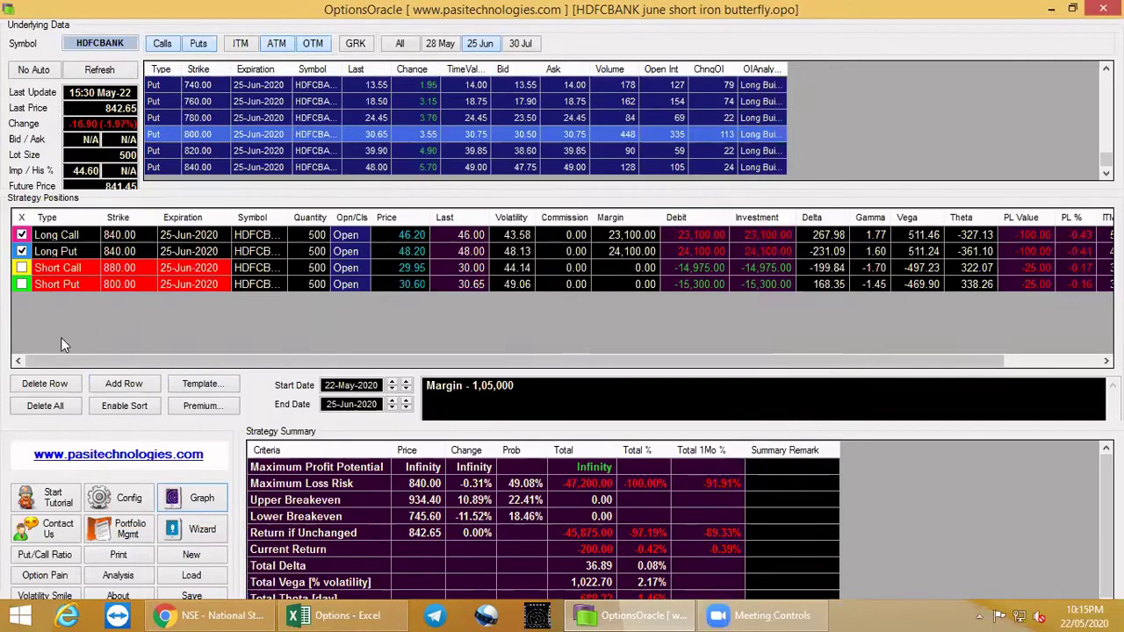
Step: Restore both short legs and check the lower breakeven on the combined strategy's payoff graph
click(21, 268)
click(21, 284)
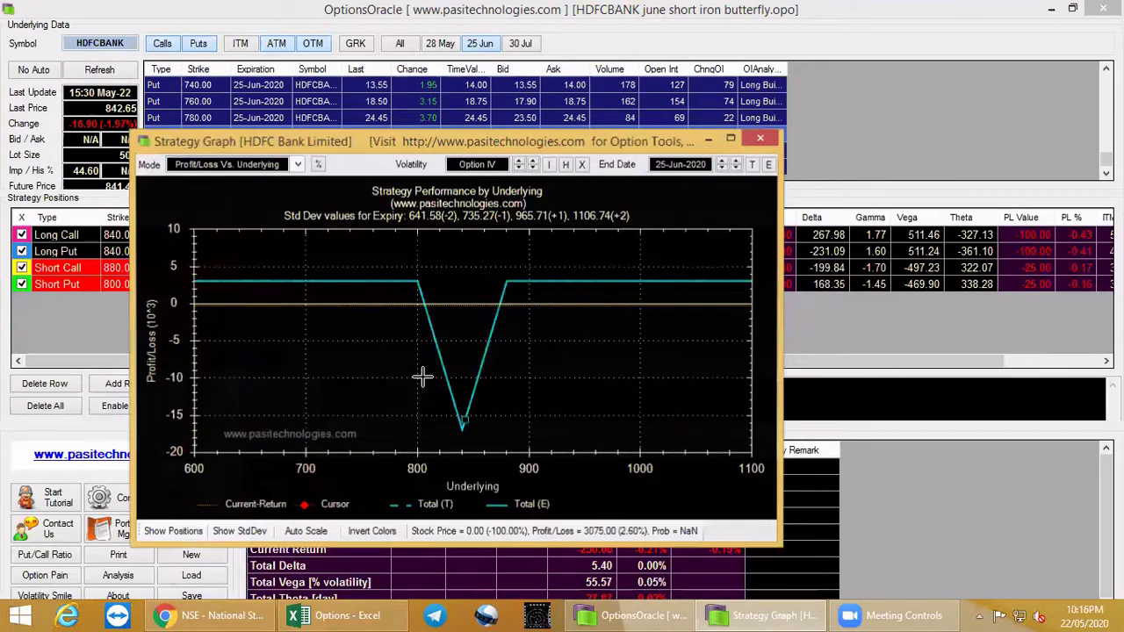
click(422, 377)
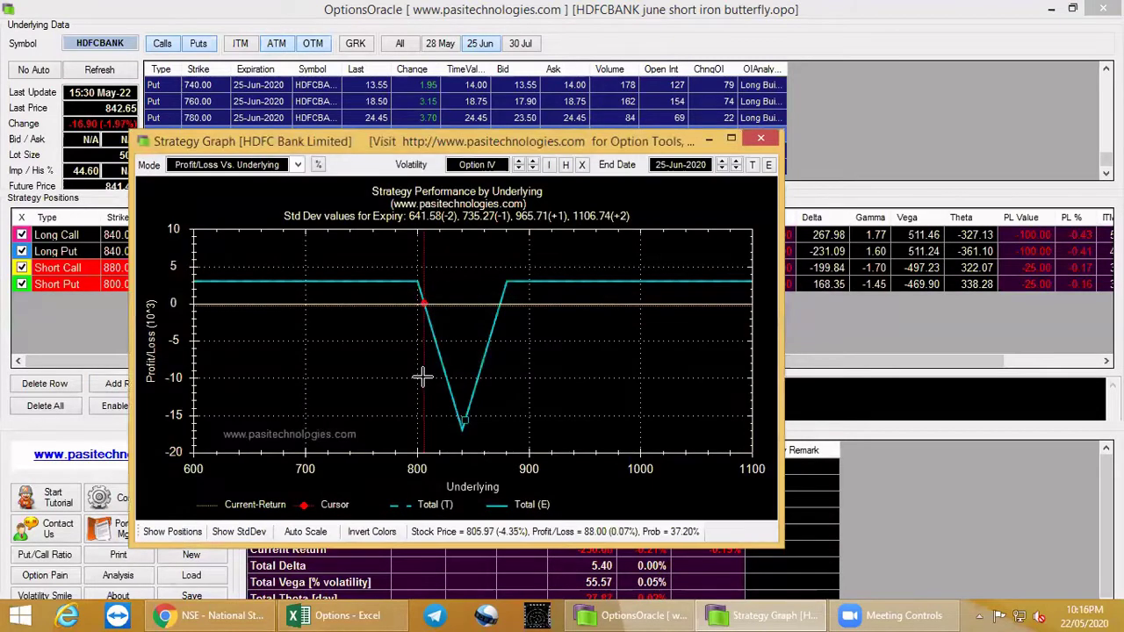
click(765, 140)
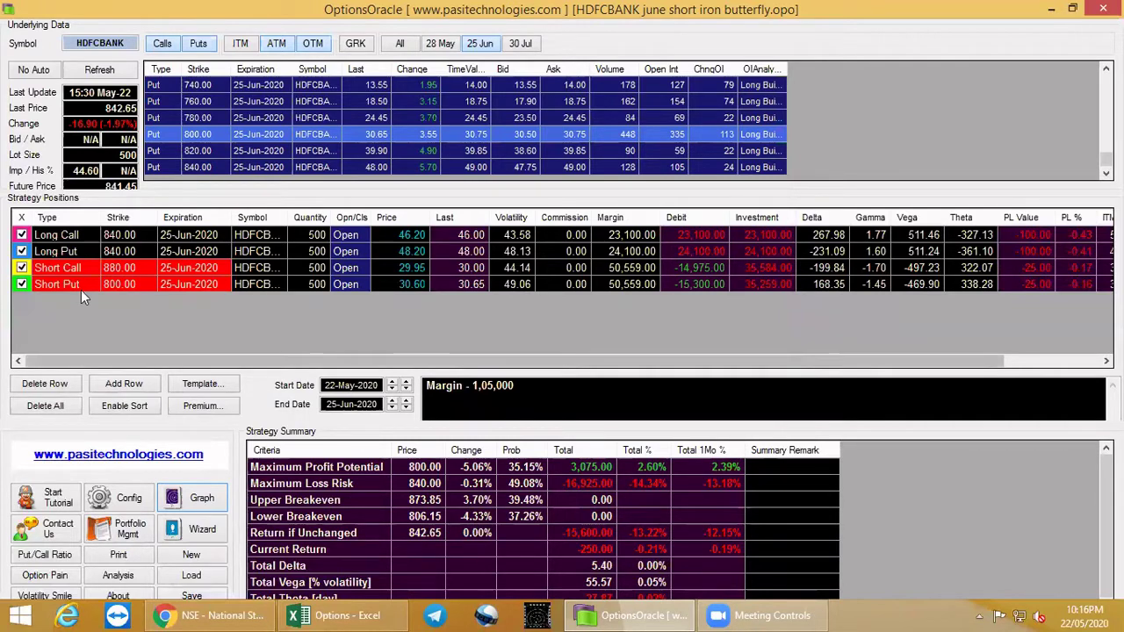
Step: Compare breakevens and maximum loss in the Strategy Summary with and without the short legs, leaving both short legs included
click(22, 283)
click(22, 268)
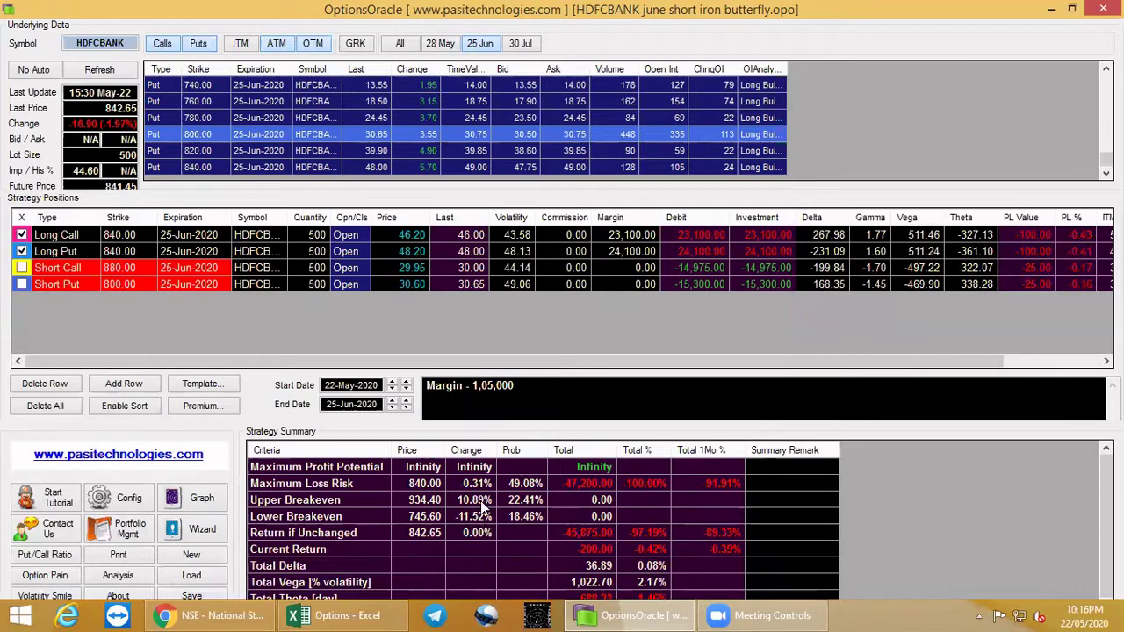
click(22, 285)
click(21, 268)
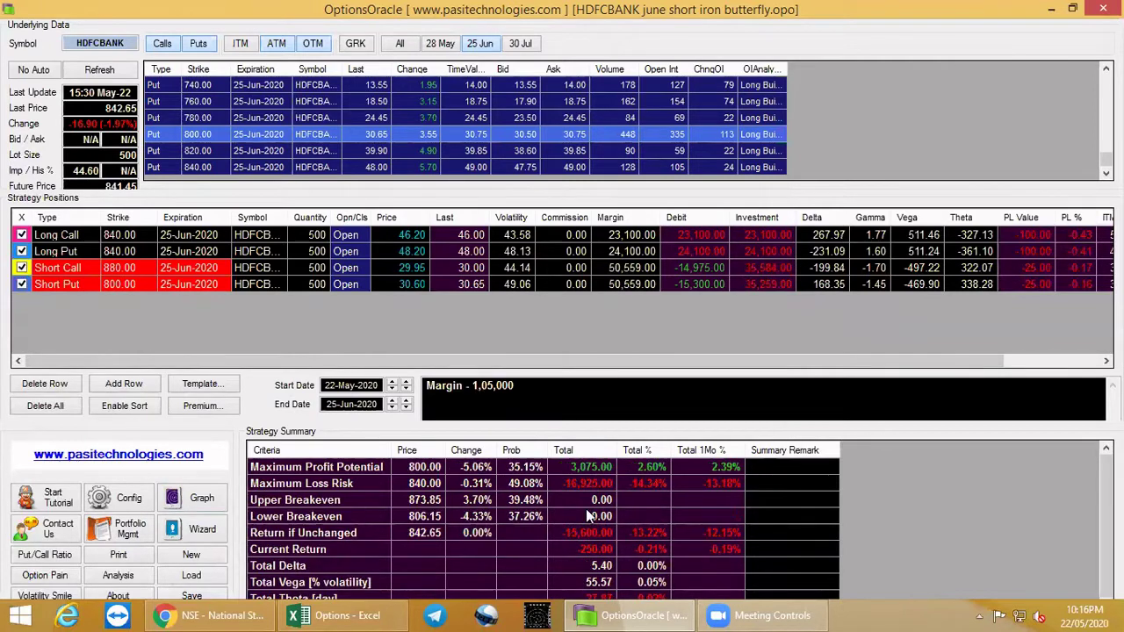
click(22, 268)
click(21, 284)
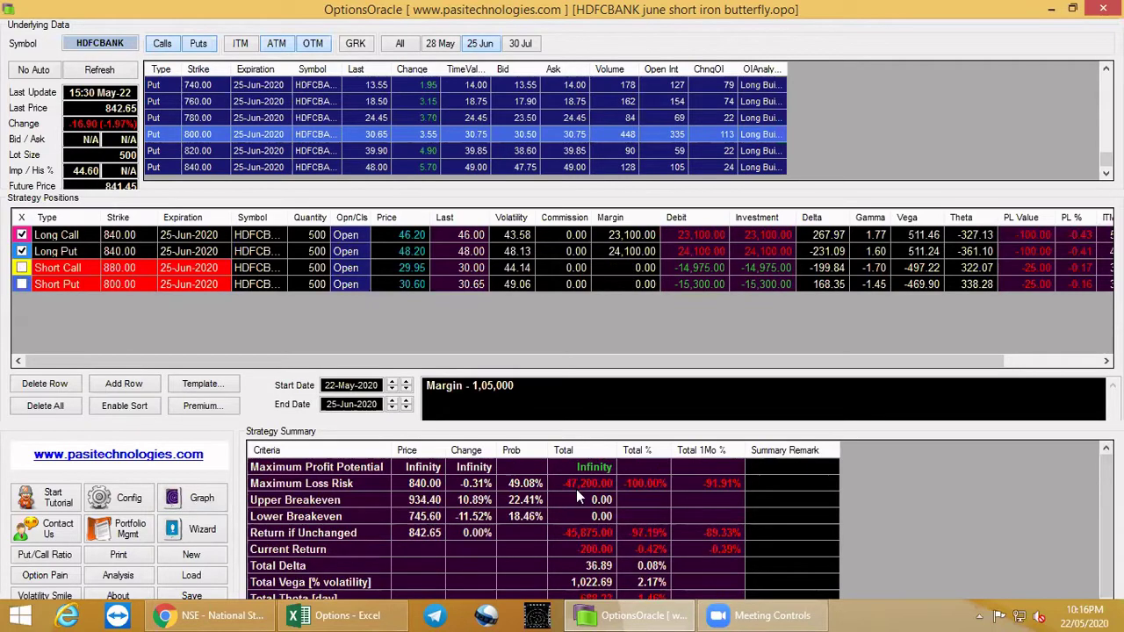
click(22, 268)
click(21, 285)
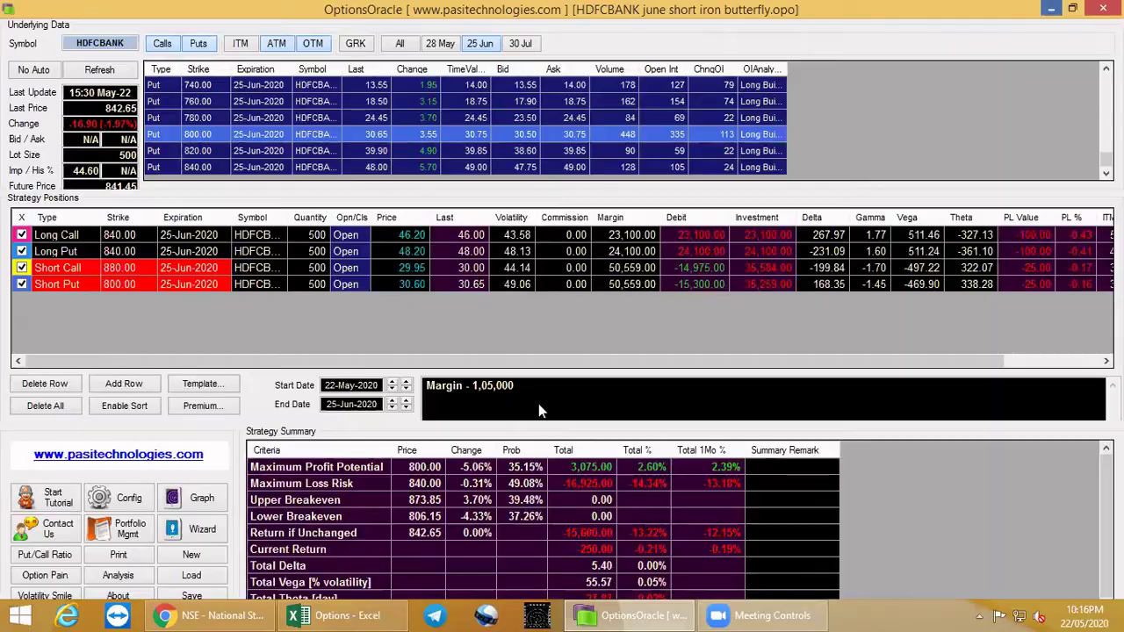
Step: Switch to the Options workbook and apply a black font colour to the Short Iron Butterfly entries "1. Sell ATM Call" and "2. Sell ATM Put" in E40:E41
key(alt+Tab)
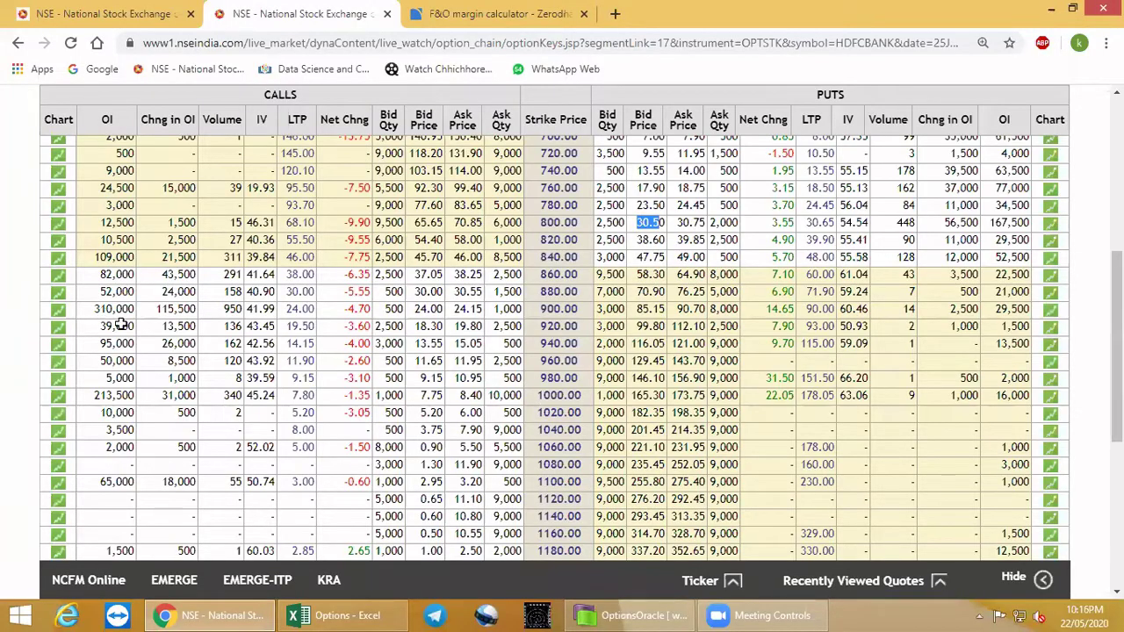
key(alt+Tab)
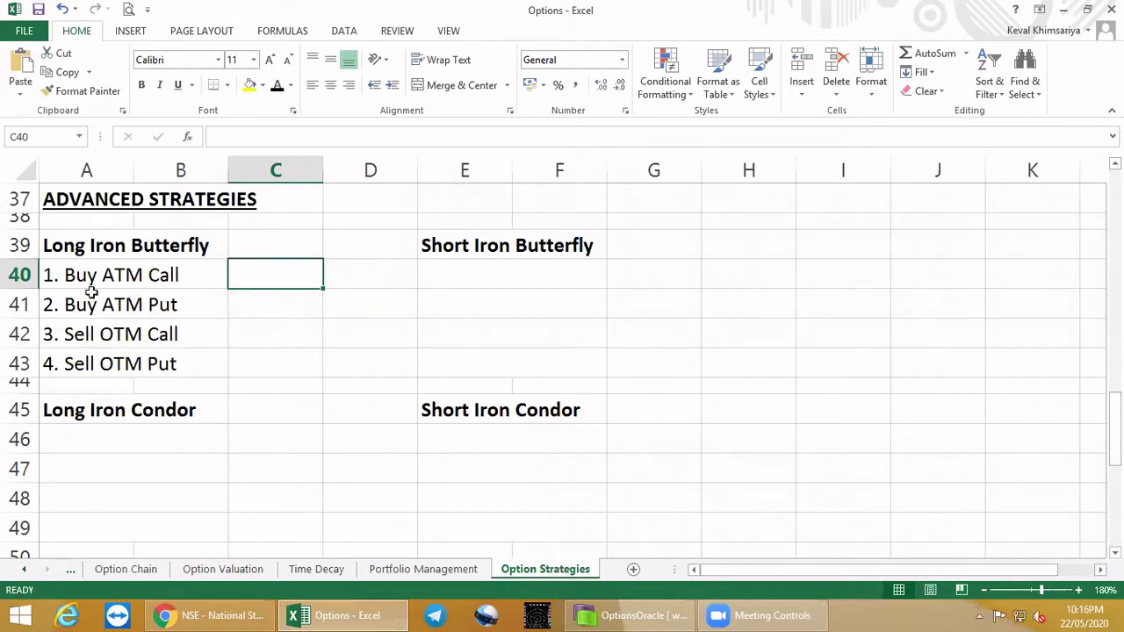
drag(69, 275, 117, 303)
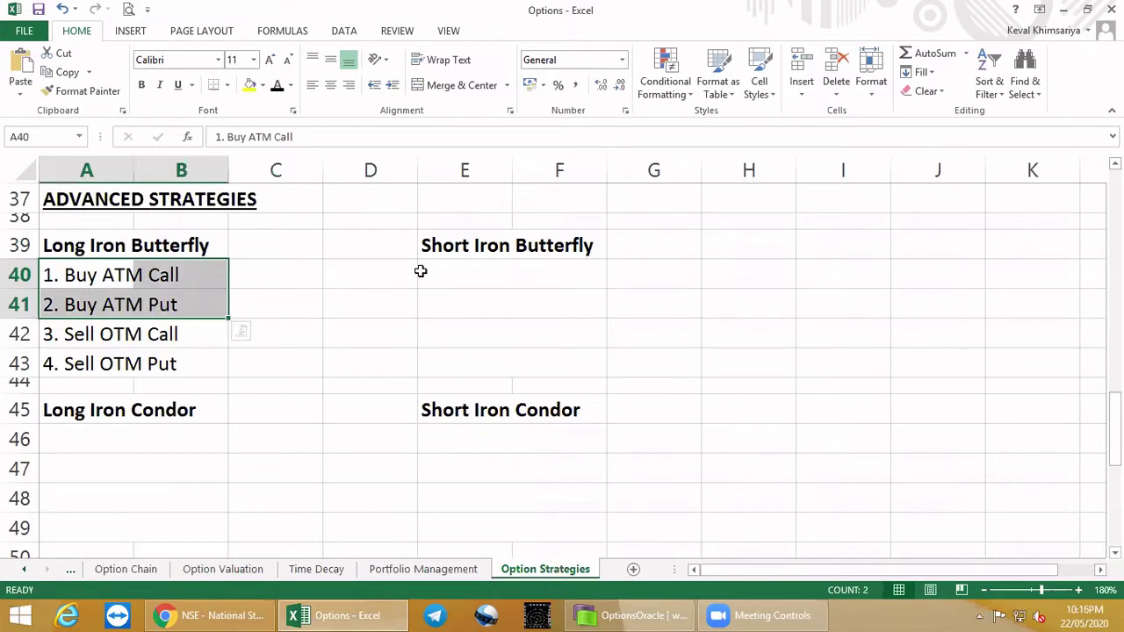
drag(464, 275, 465, 304)
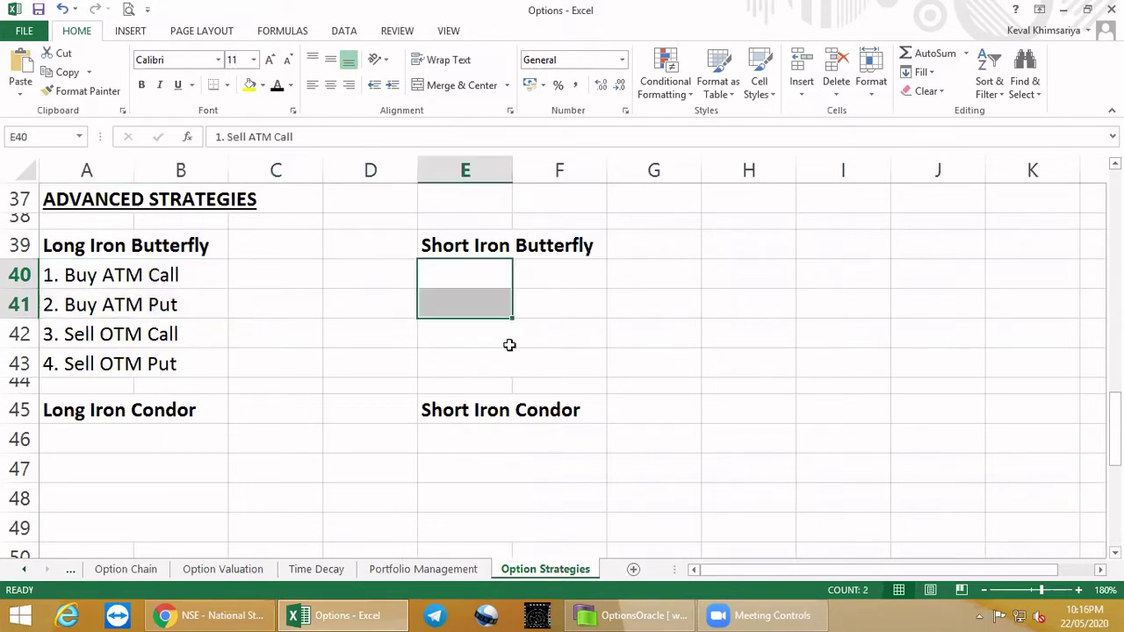
text(1. Sell ATM Call 2. Sell ATM Put)
key(Down)
key(Down)
key(Down)
key(Right)
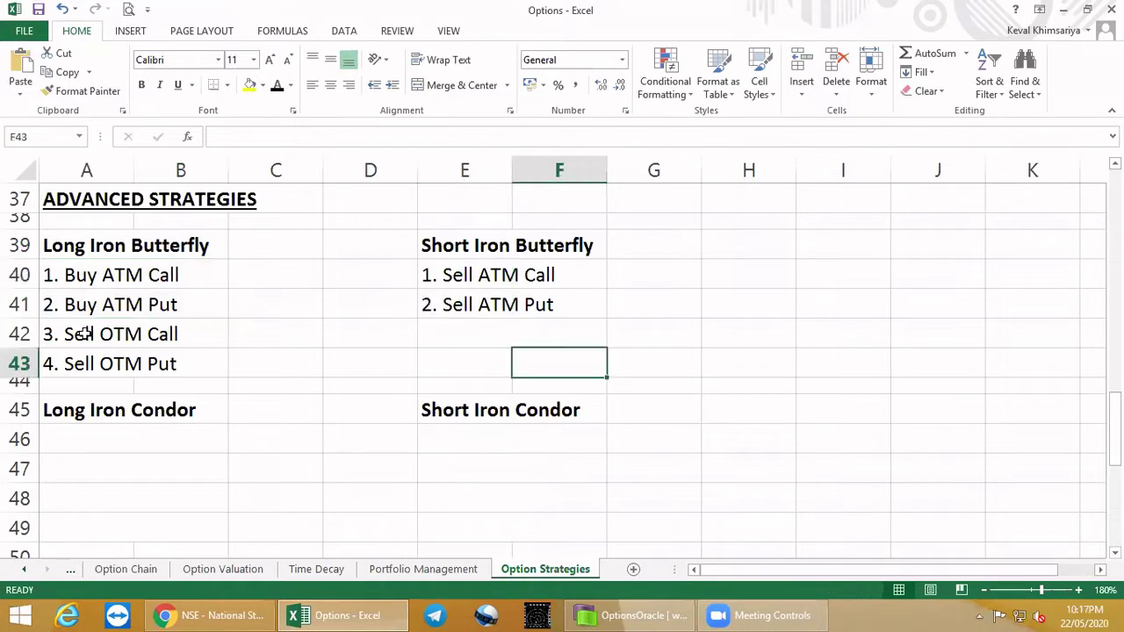
Step: Apply the black font colour to the Short Iron Butterfly entries "3. Buy OTM Call" and "4. Buy OTM Put" in E42:E43
drag(83, 333, 100, 359)
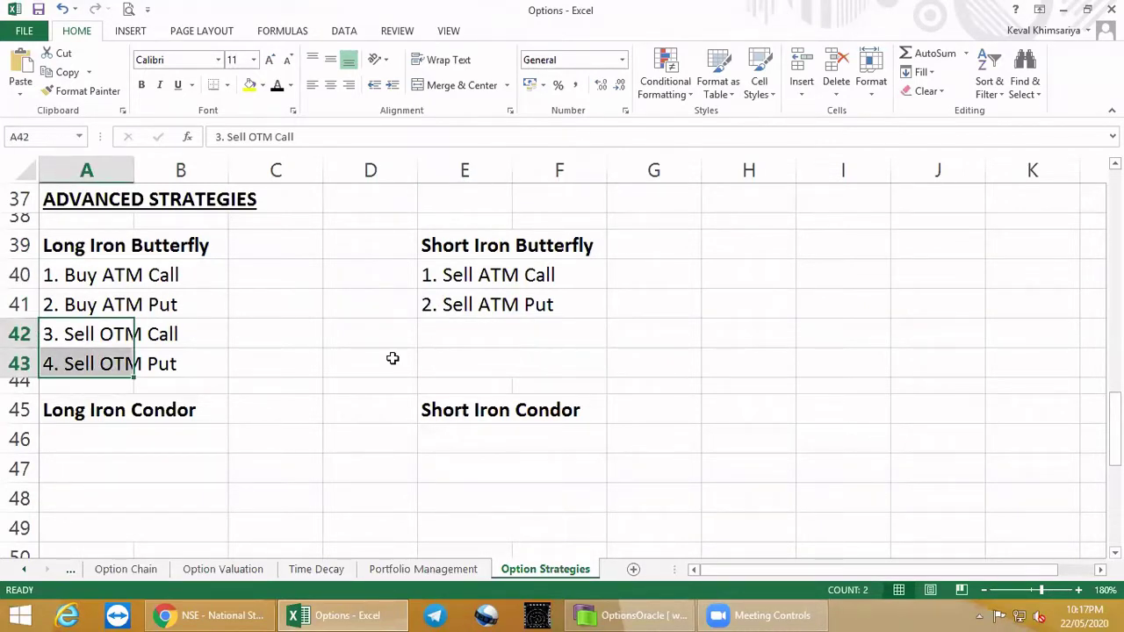
click(455, 327)
click(276, 86)
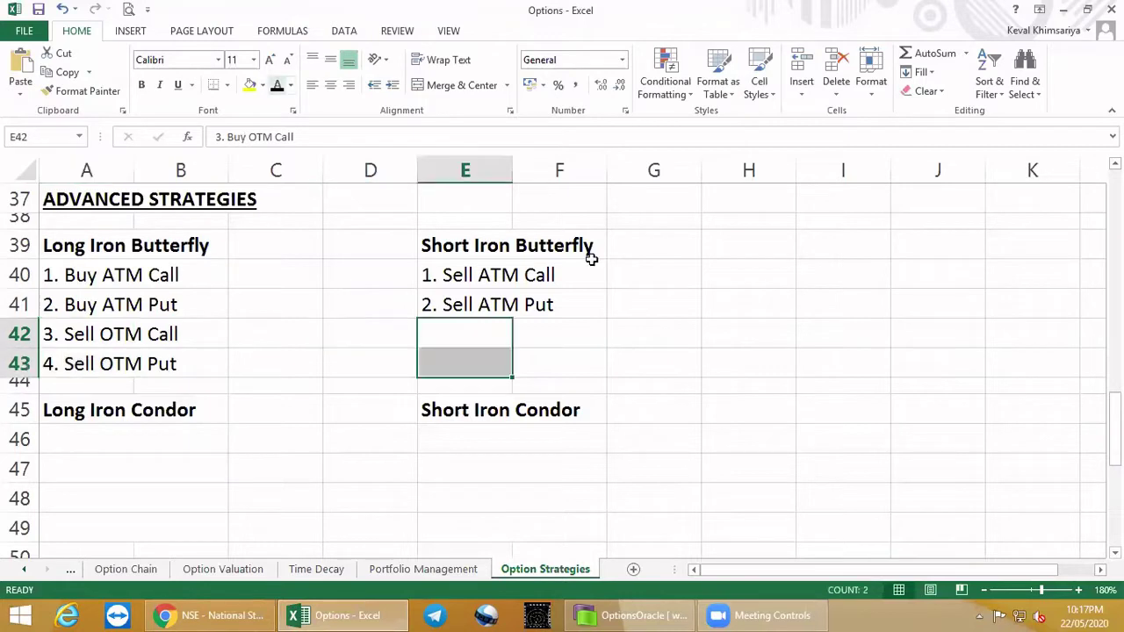
click(592, 260)
click(665, 302)
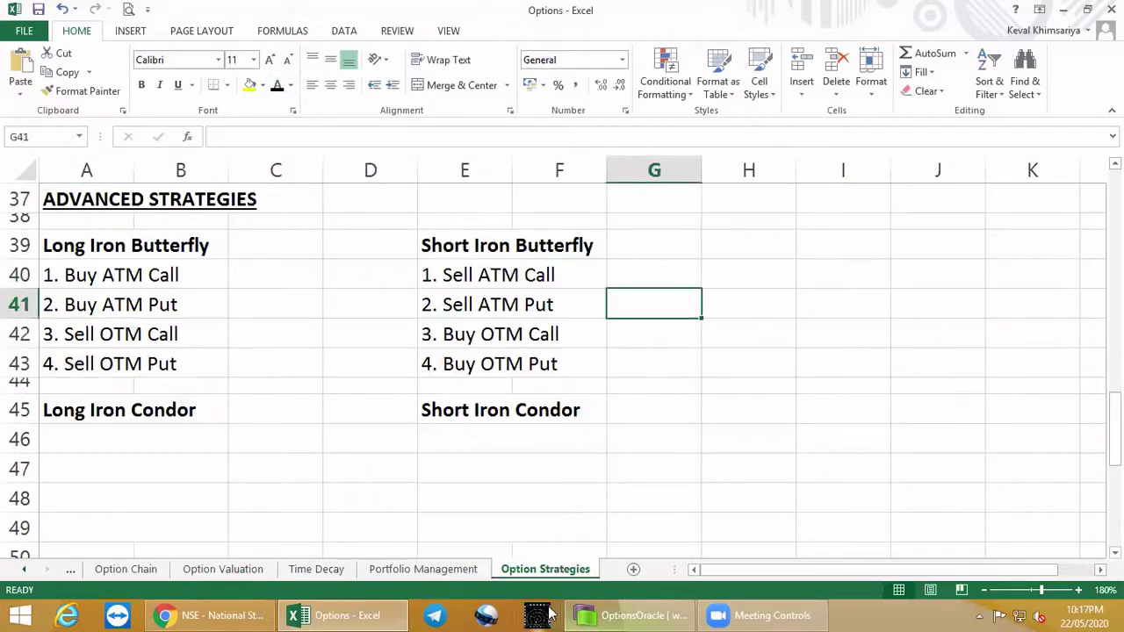
Step: Switch to OptionsOracle and change the 840 Long Call to Short Call and the 840 Long Put to Short Put
click(254, 614)
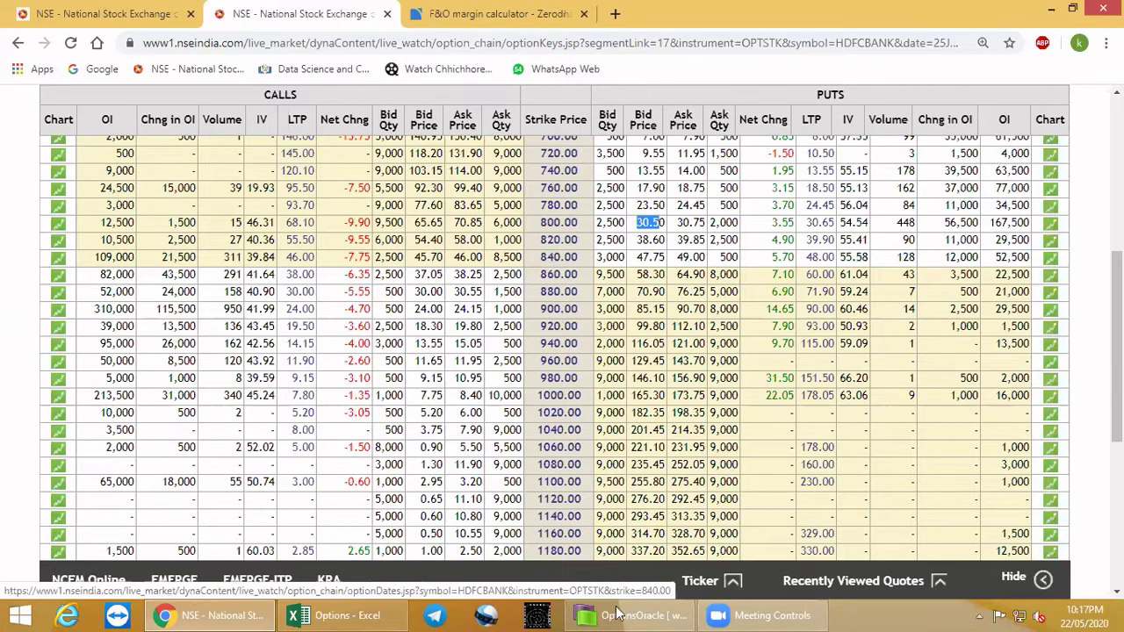
key(alt+Tab)
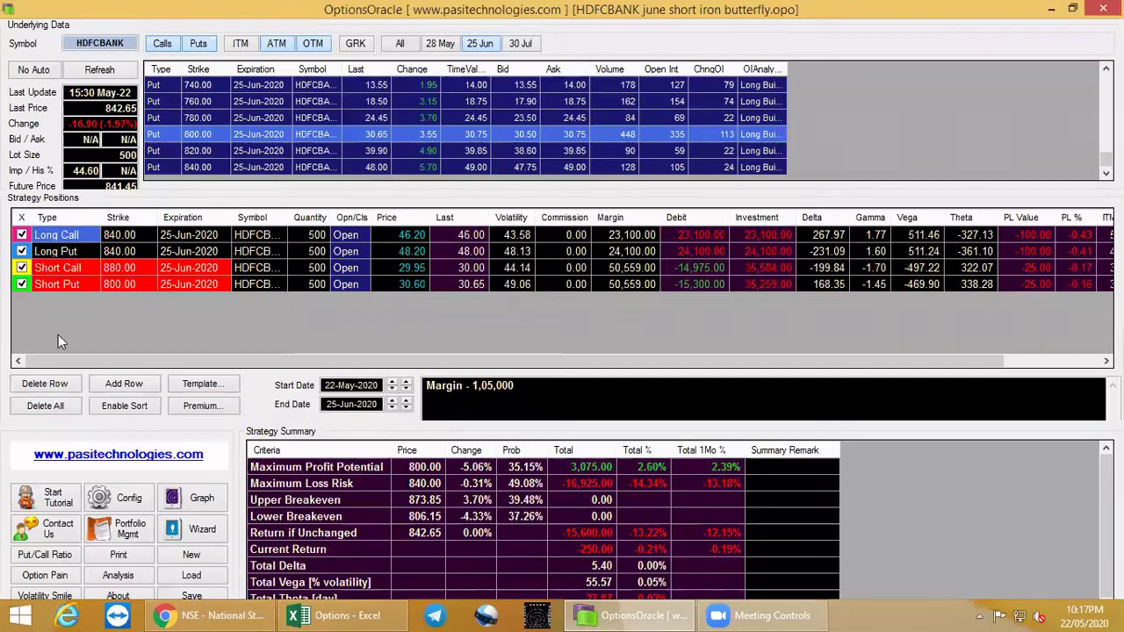
double_click(58, 235)
double_click(58, 252)
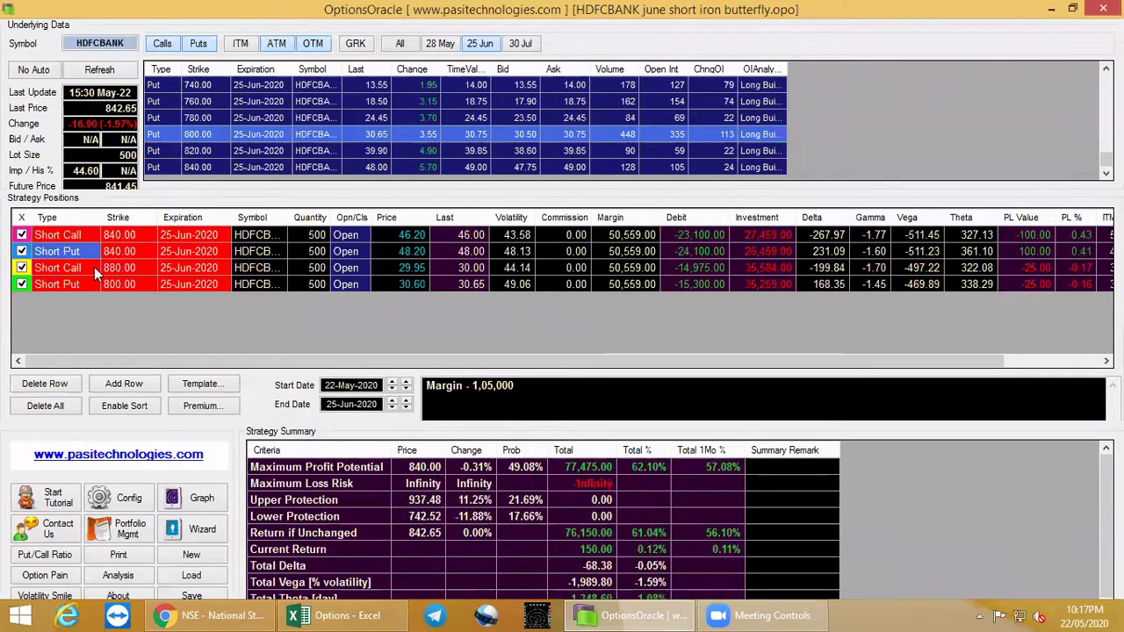
Step: Change the 880 Short Call to Long Call and the 800 Short Put to Long Put in the strategy positions
click(86, 268)
key(alt+Down)
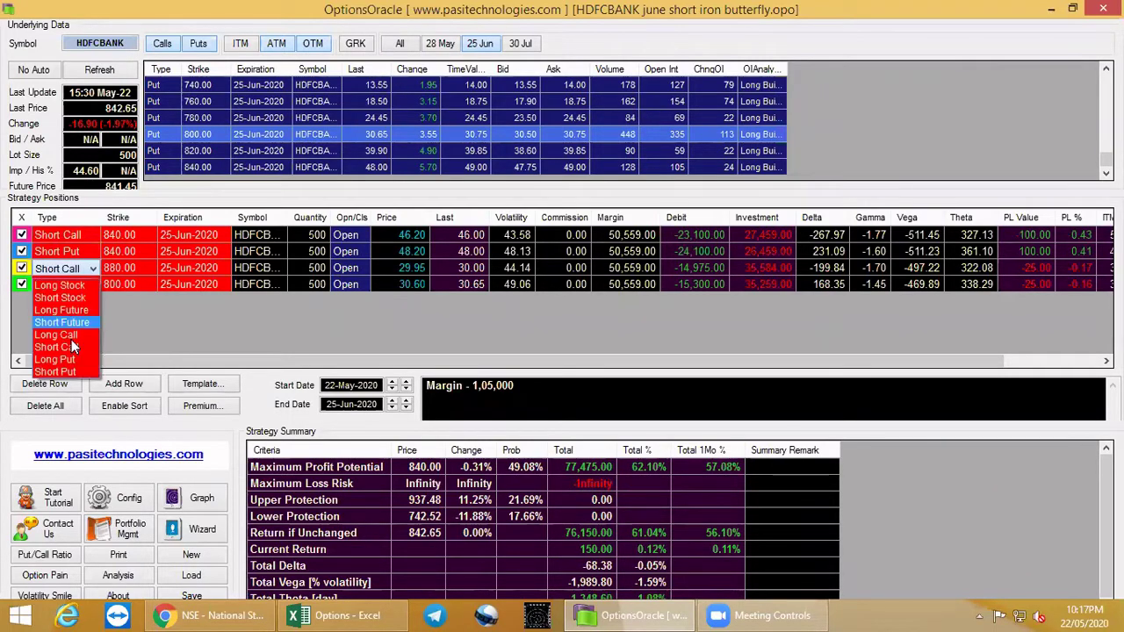
key(Down)
key(Return)
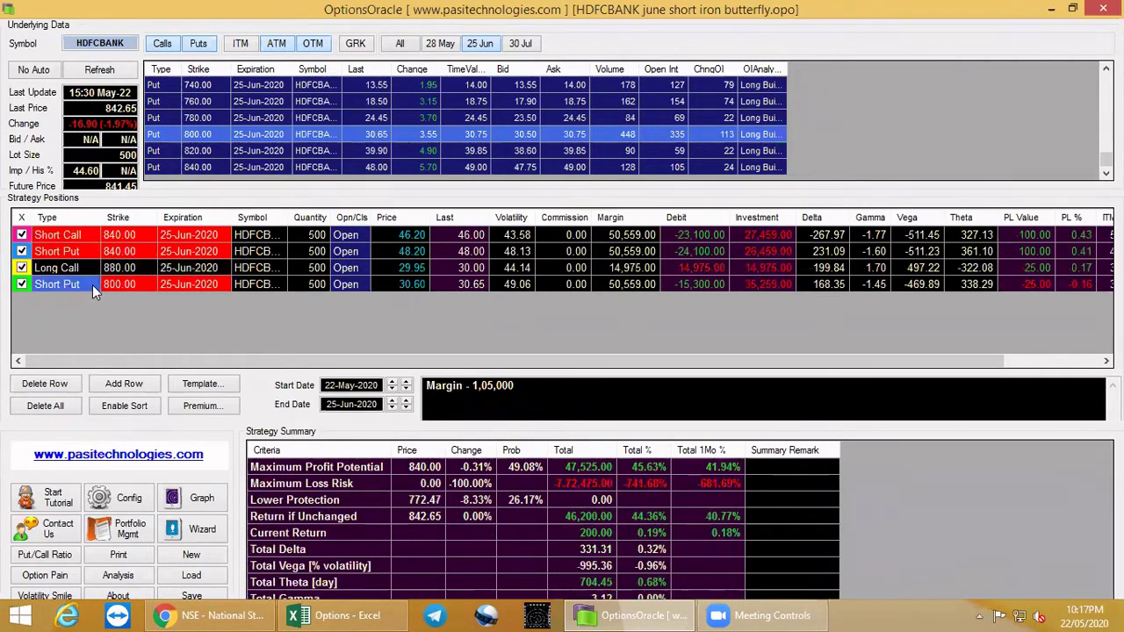
key(alt+Down)
click(79, 378)
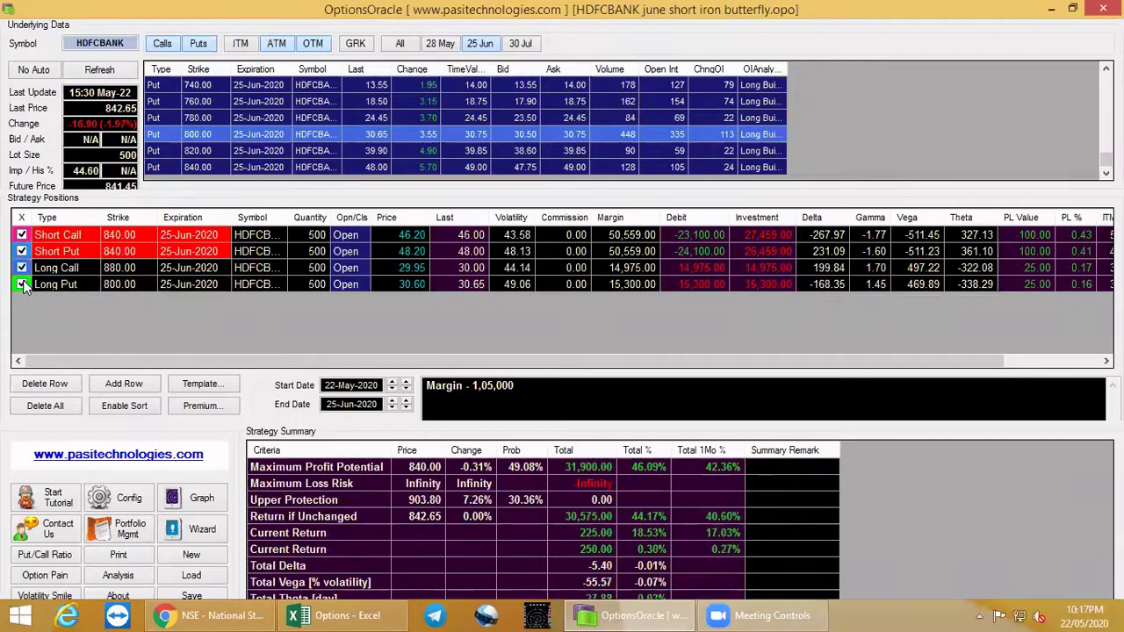
Step: Exclude the 880 Long Call and 800 Long Put and examine both breakevens on the full-screen payoff graph of the 840 short legs
click(202, 498)
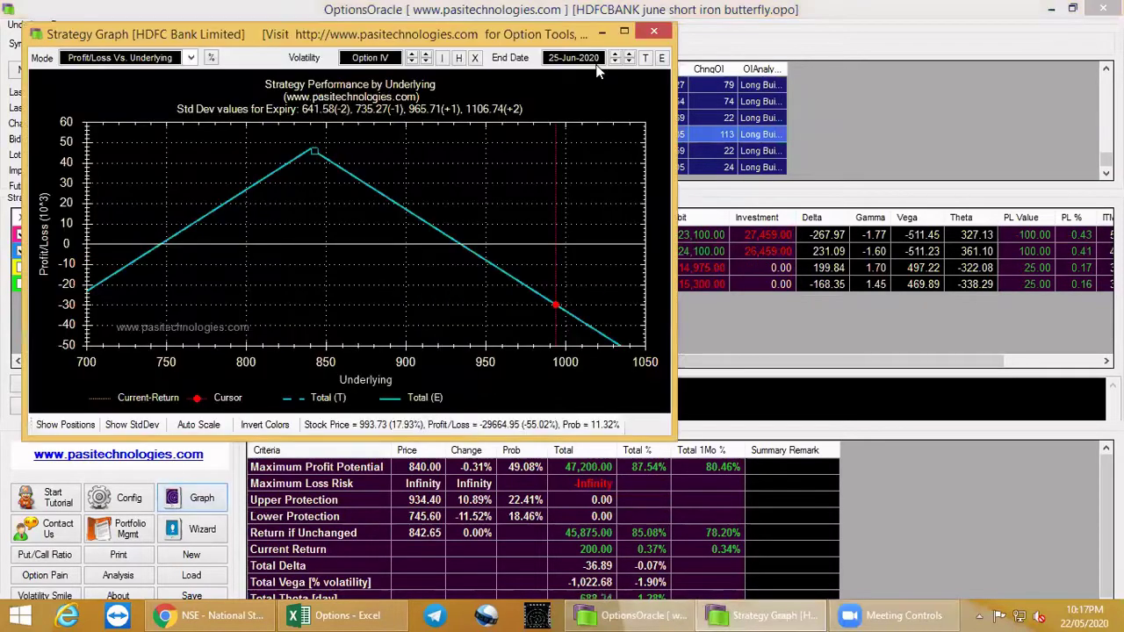
click(624, 33)
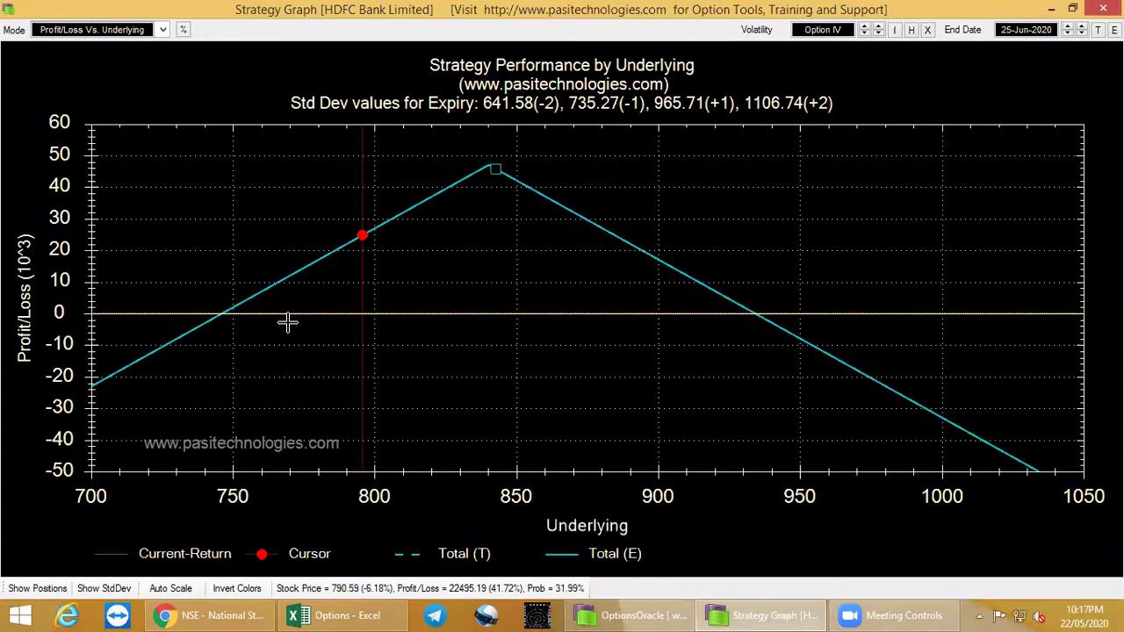
scroll(476, 346, down, 1)
click(383, 336)
click(677, 331)
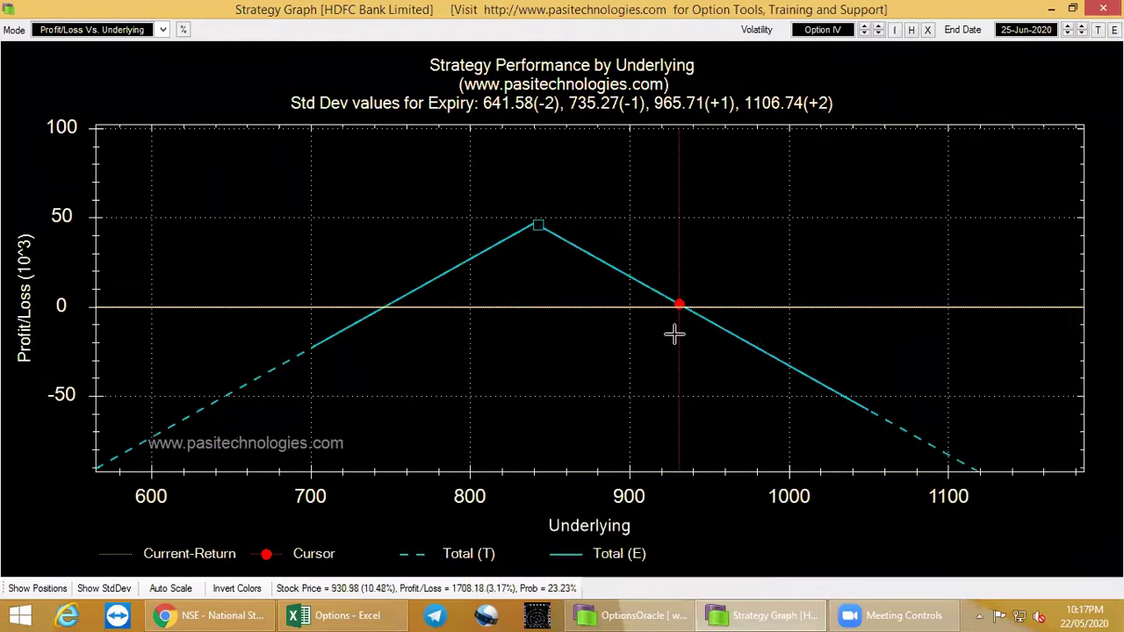
Step: Examine the short-only strategy's losses at underlying prices near 700 and 600 and above the upper breakeven, then close the graph
click(311, 404)
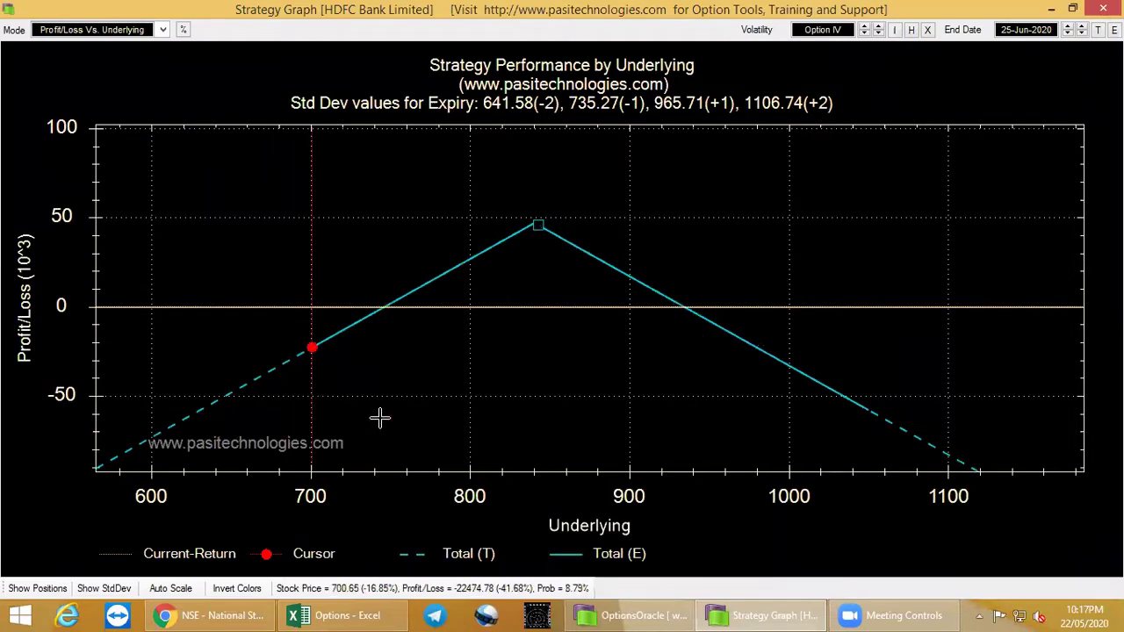
scroll(381, 419, down, 1)
click(477, 391)
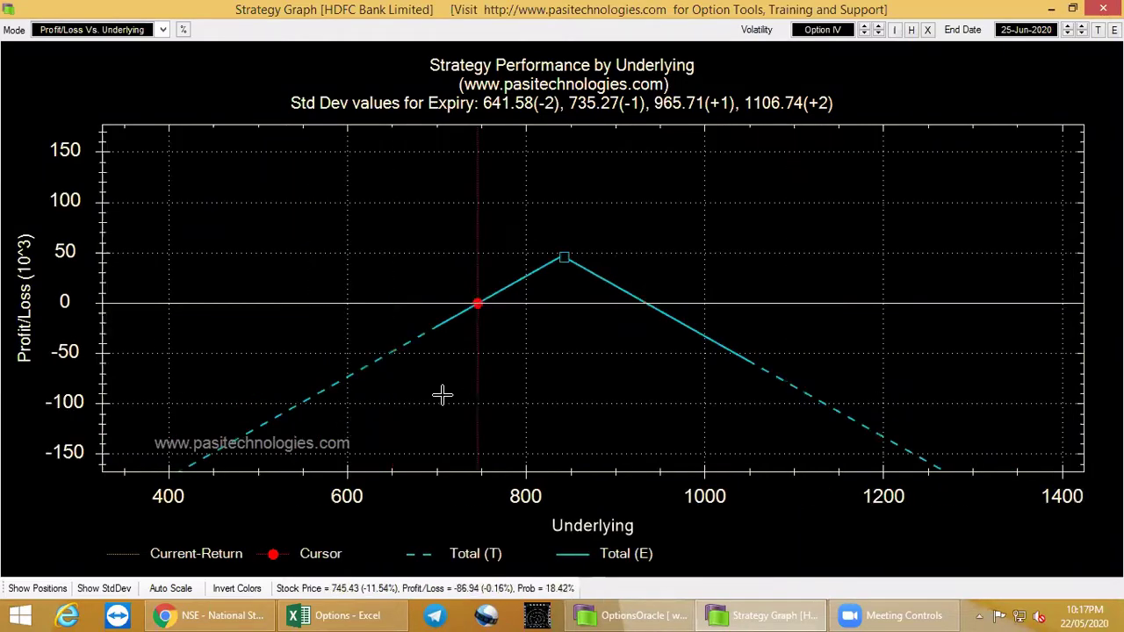
click(409, 406)
click(345, 410)
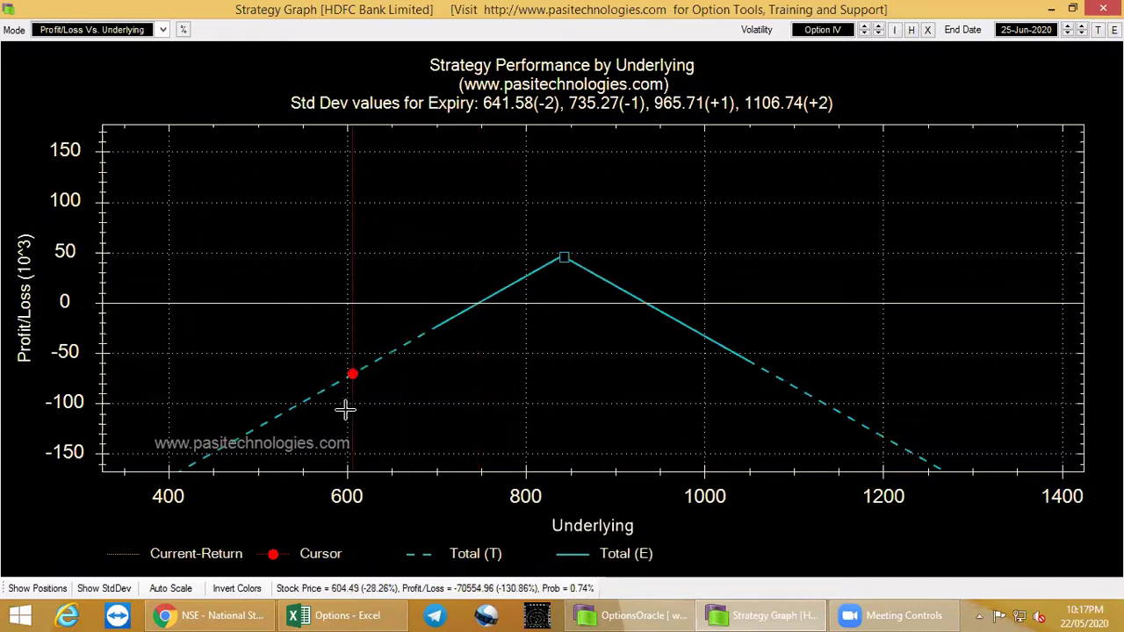
click(347, 410)
click(348, 410)
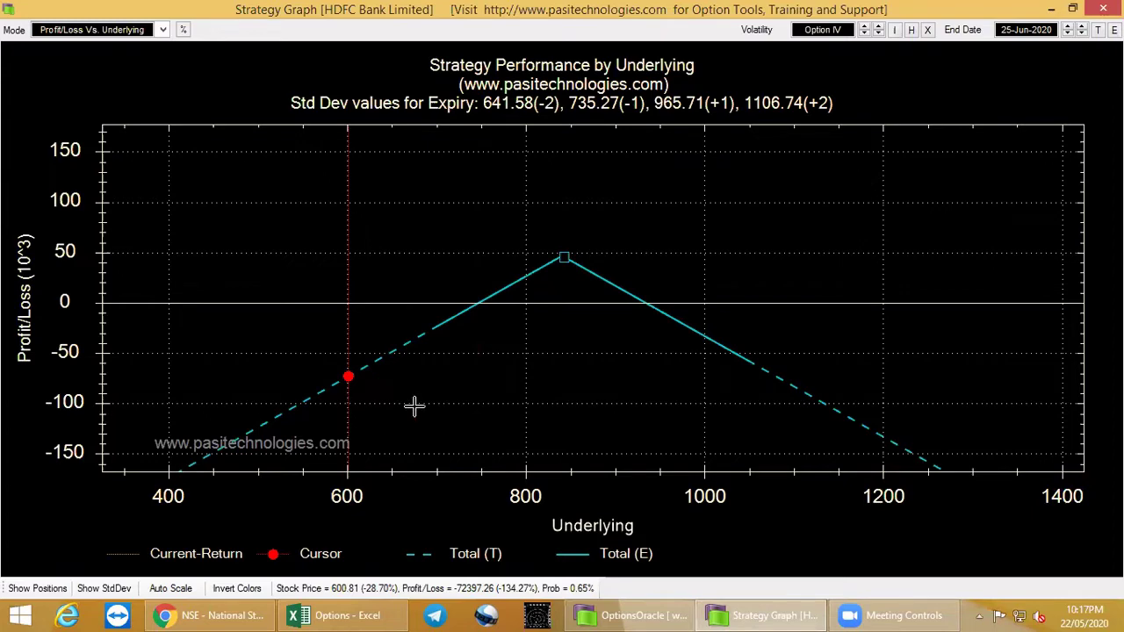
click(800, 386)
key(Escape)
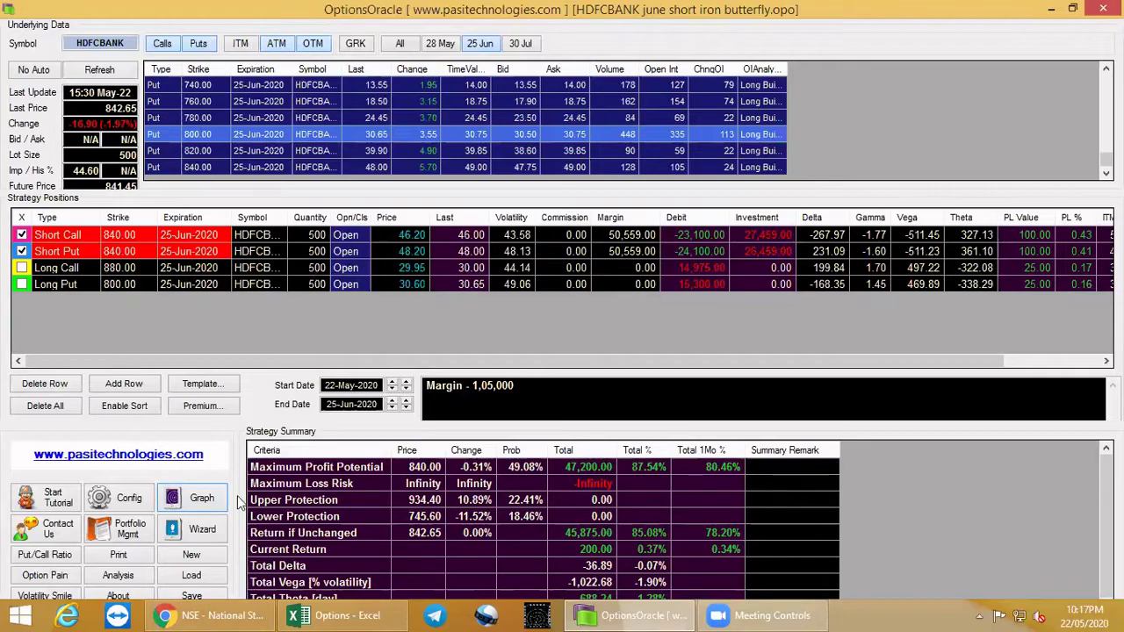
Step: Switch to the NSE option chain and check the premiums of the 880 call and the 800 put
click(249, 615)
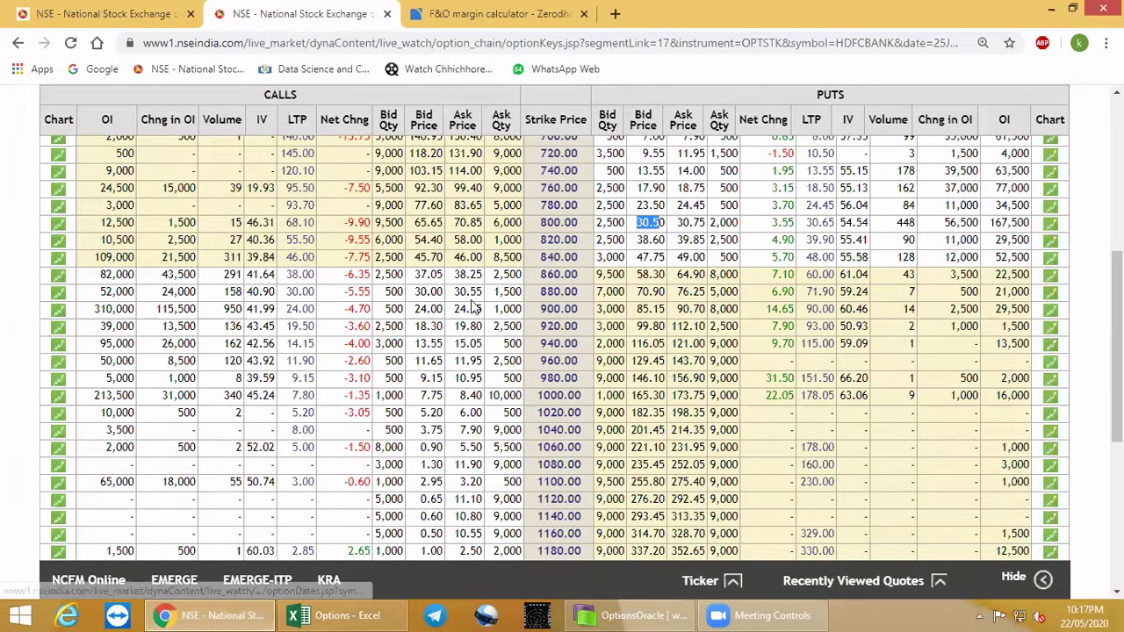
click(444, 295)
double_click(442, 295)
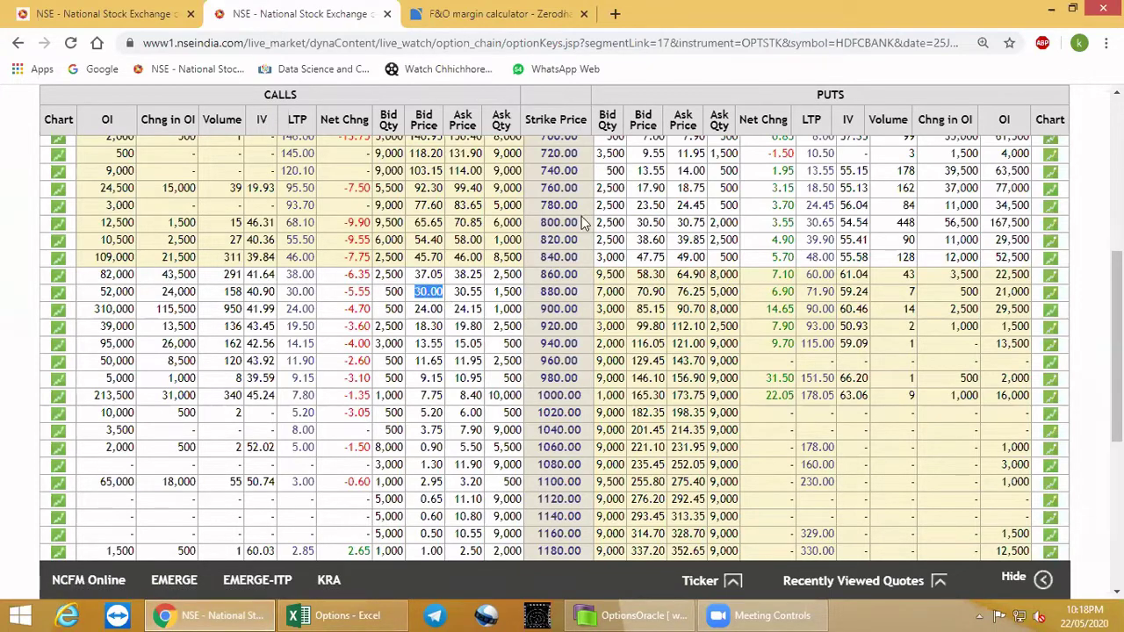
double_click(619, 223)
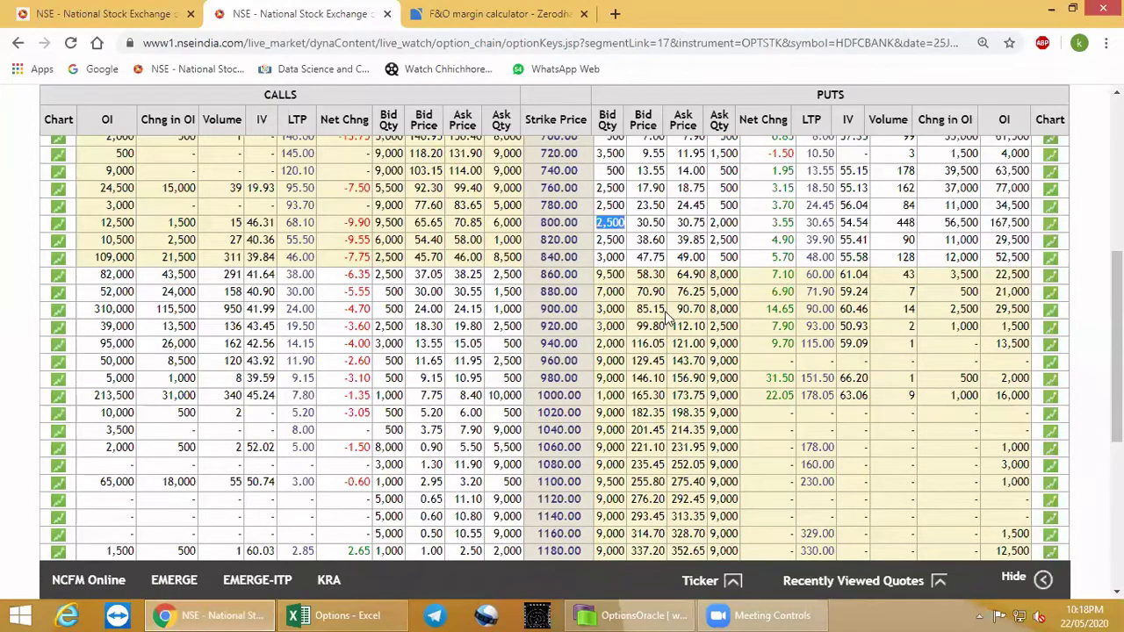
Step: Return to OptionsOracle, include the 880 Long Call and 800 Long Put again, and open the four-leg payoff graph at full-screen size
key(alt+Tab)
click(21, 284)
click(21, 285)
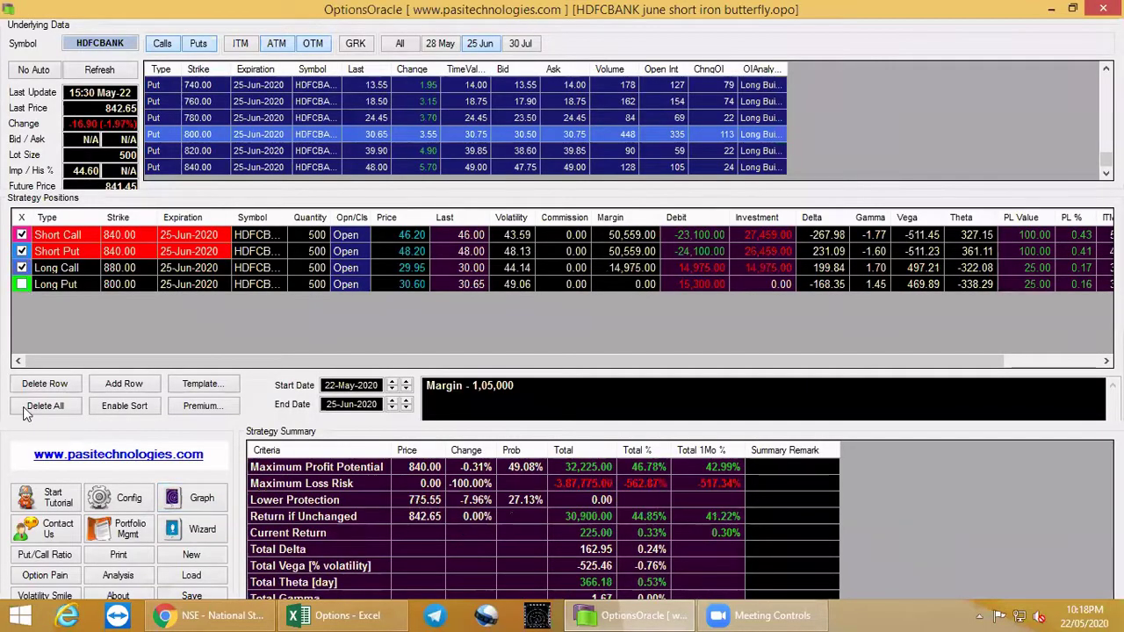
click(219, 499)
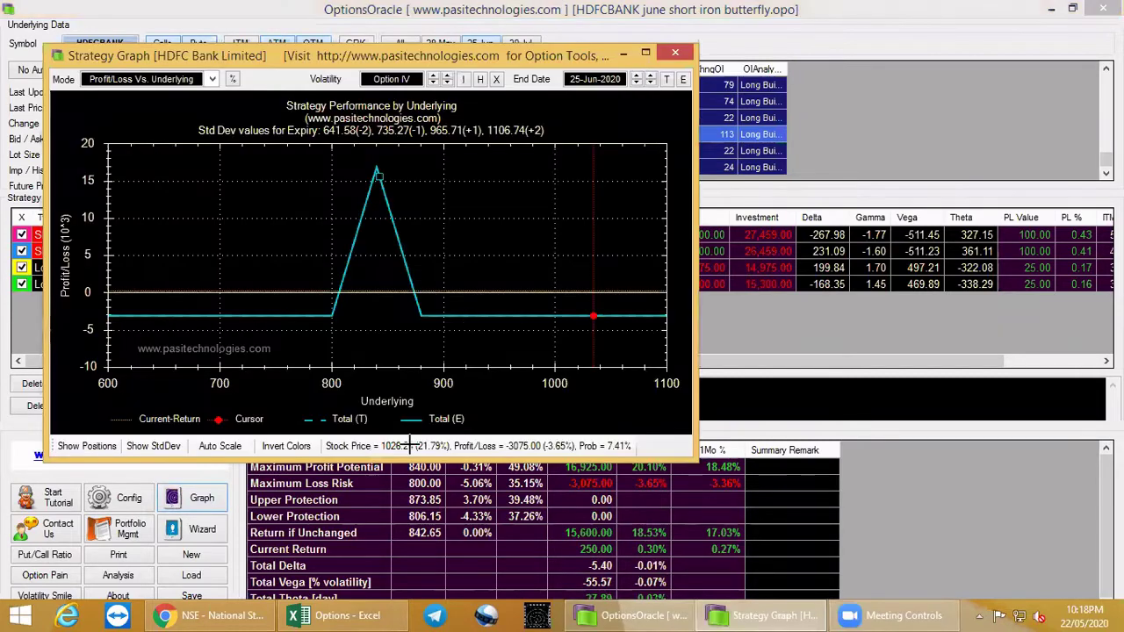
click(645, 53)
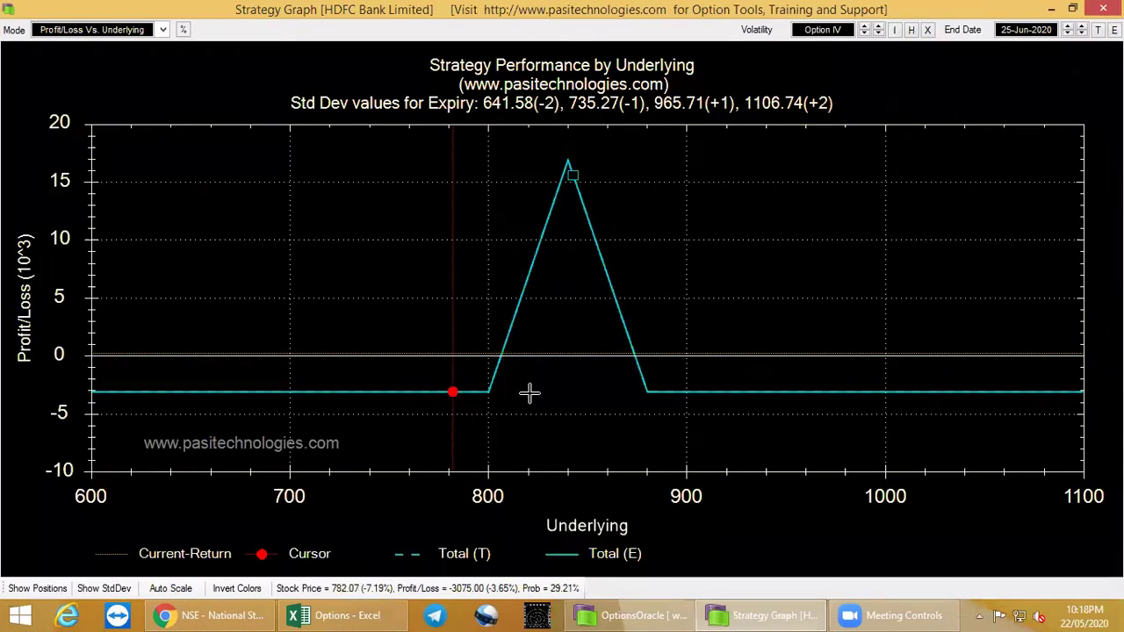
Step: Examine the limited loss of the Short Iron Butterfly on its payoff graph at underlying prices near 600 and 1100
scroll(530, 392, down, 1)
click(270, 390)
click(344, 394)
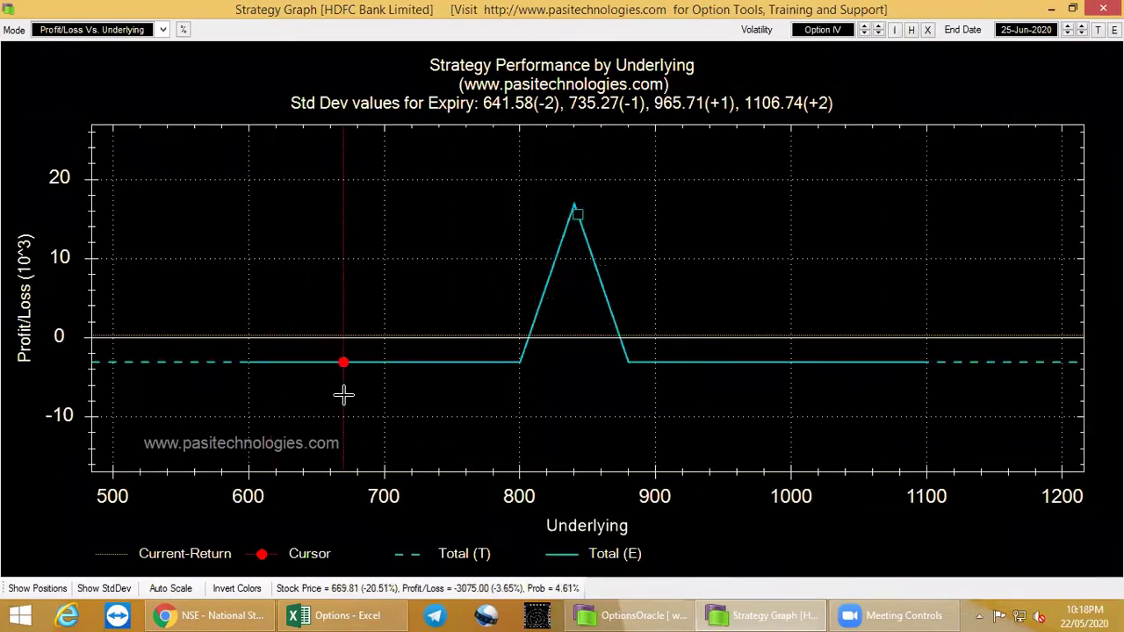
click(248, 378)
click(250, 378)
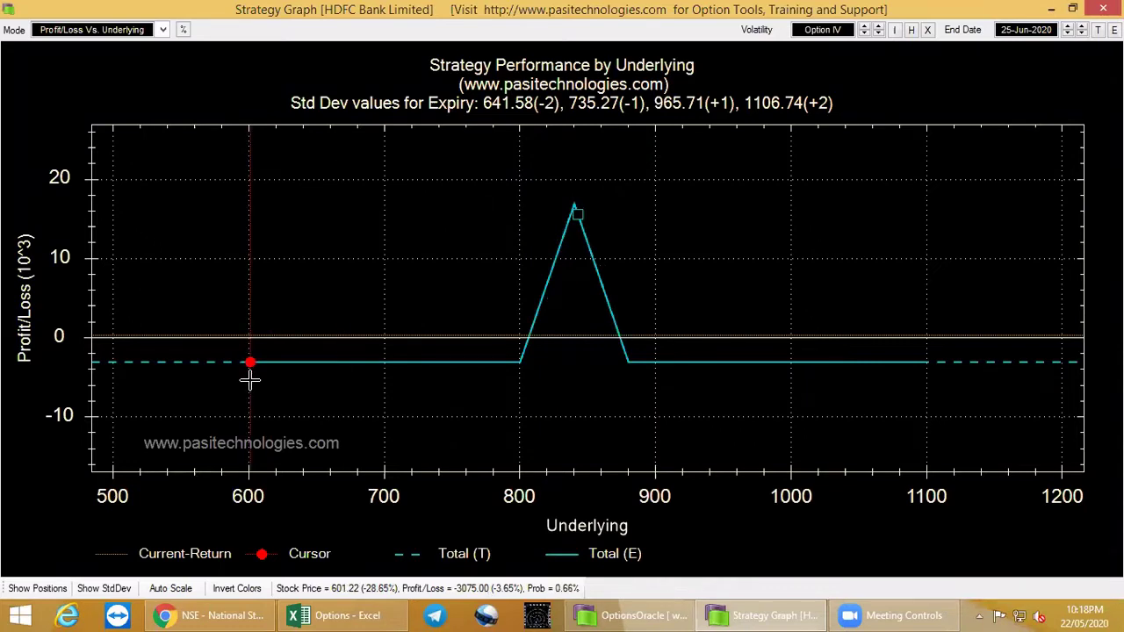
click(713, 413)
click(932, 400)
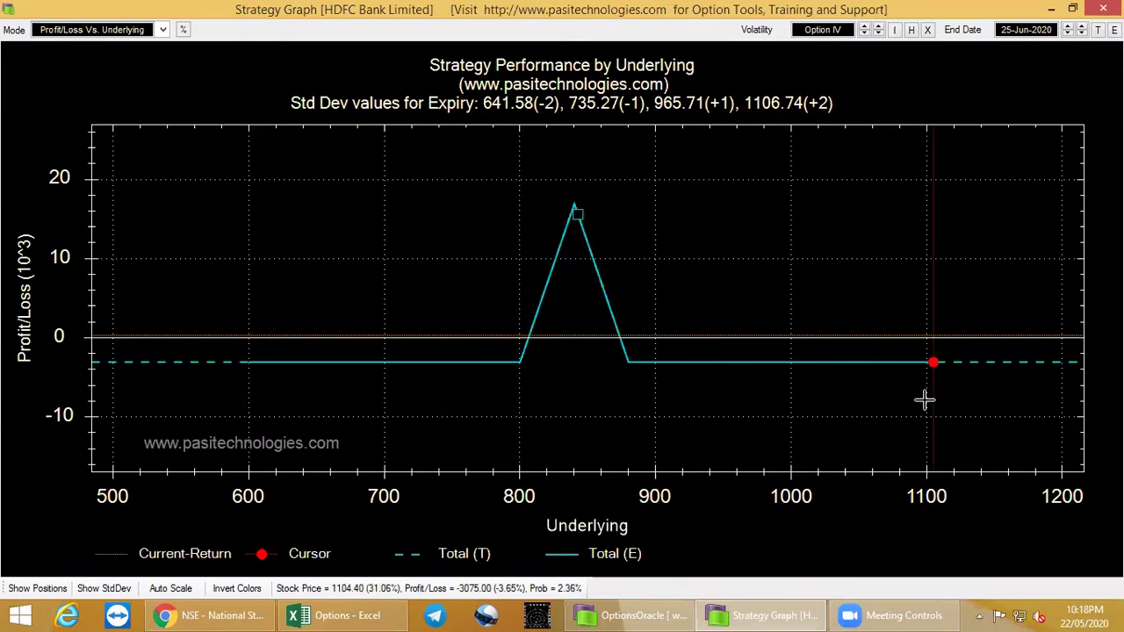
click(907, 402)
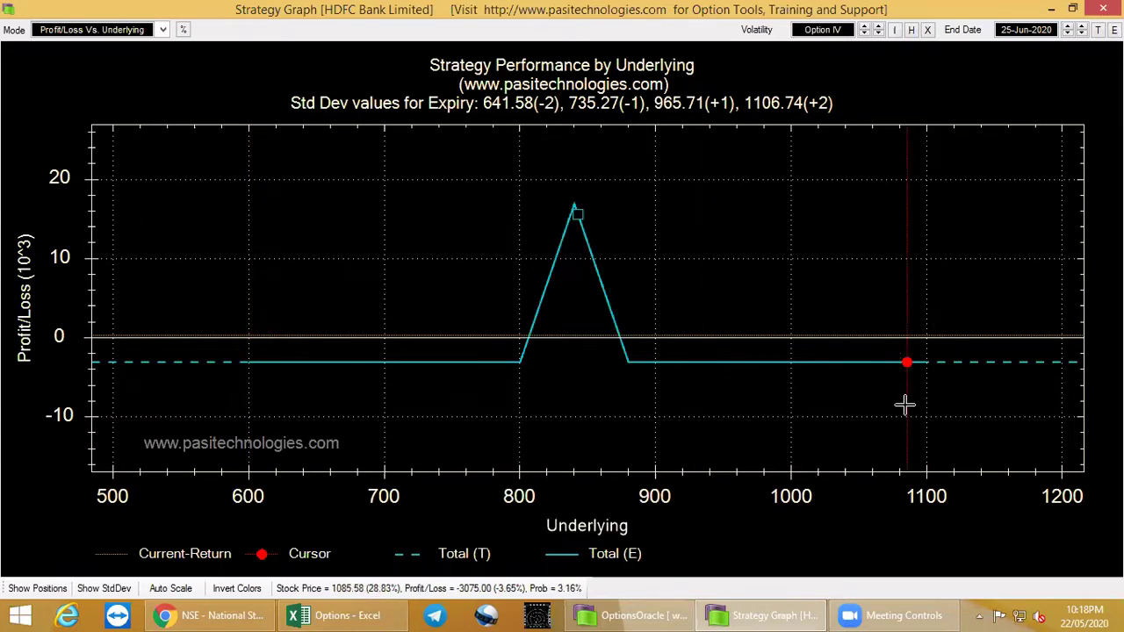
Step: Compare the profit zone around the 840 strike with the flat loss zones outside 800 and 880 on the payoff graph
click(598, 401)
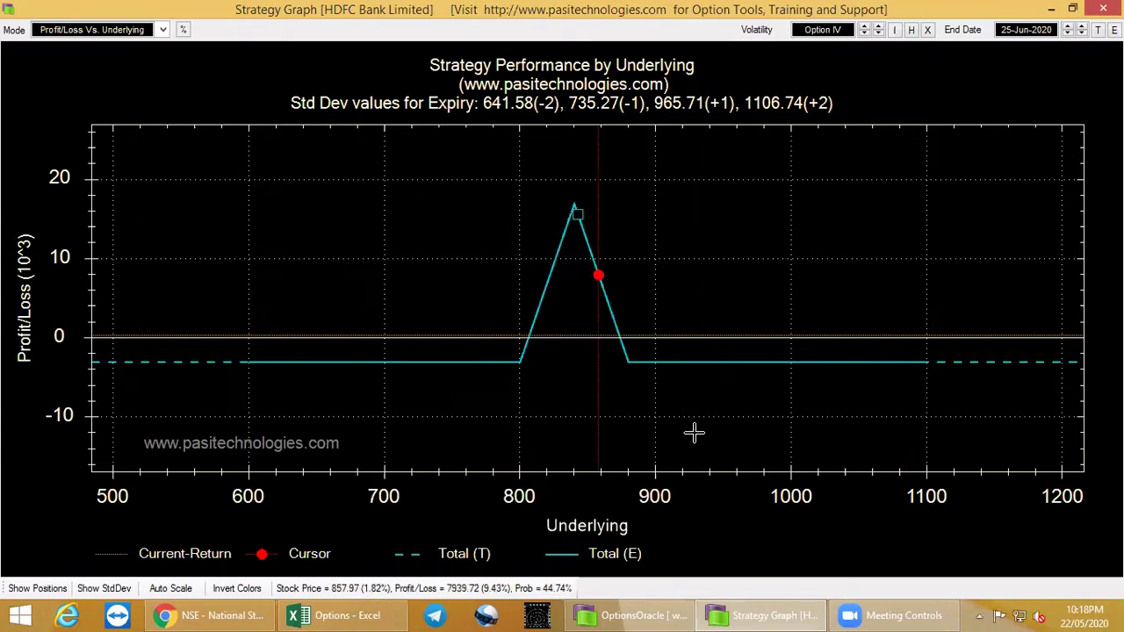
click(716, 379)
click(476, 346)
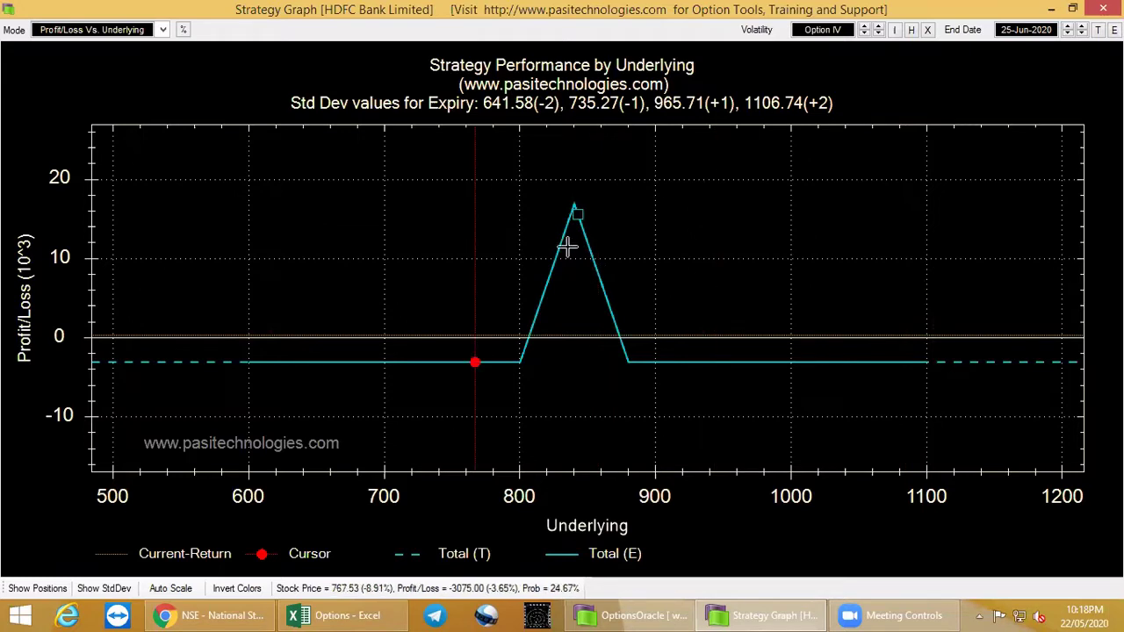
click(571, 246)
click(499, 363)
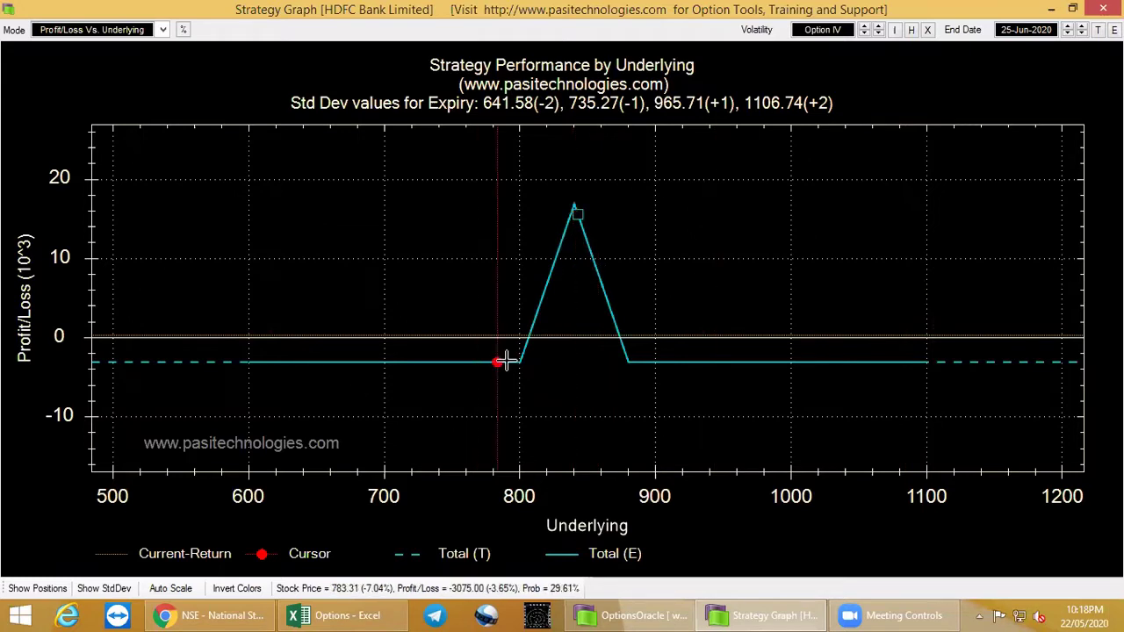
Step: Examine the payoff graph at the flat loss line, the 840 peak and the falling profit side, and close the graph
click(393, 519)
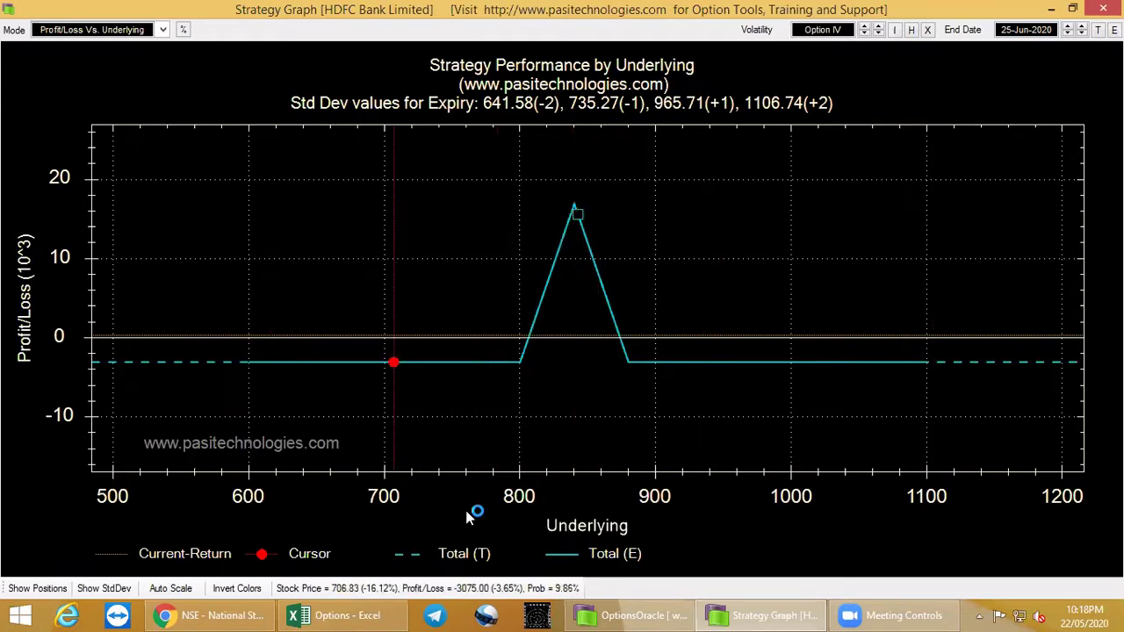
click(577, 263)
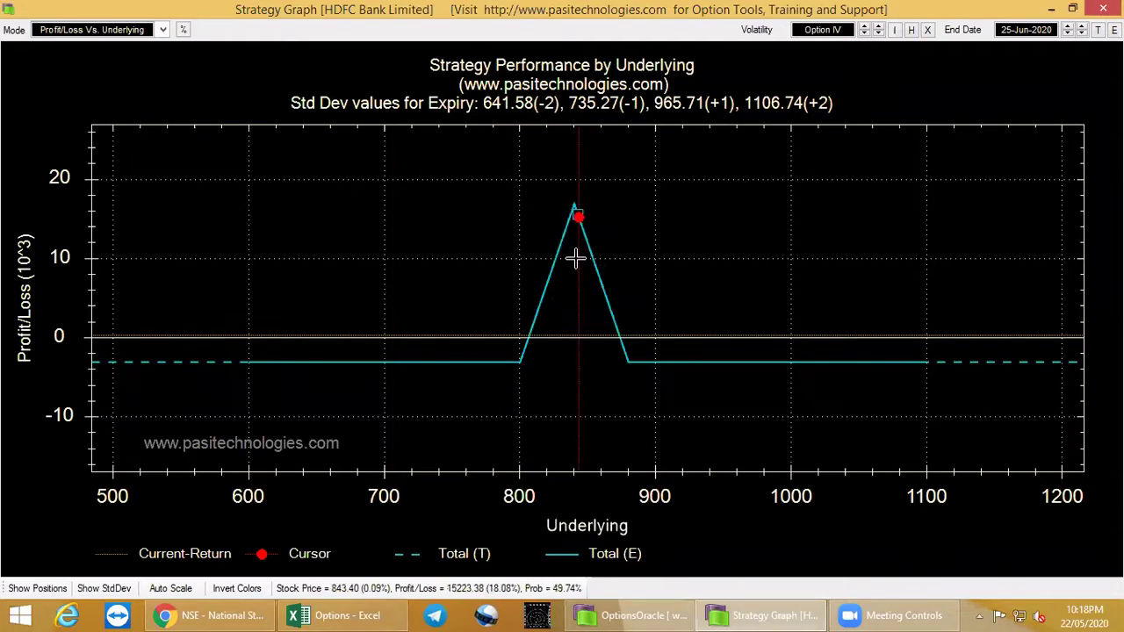
click(613, 319)
click(571, 226)
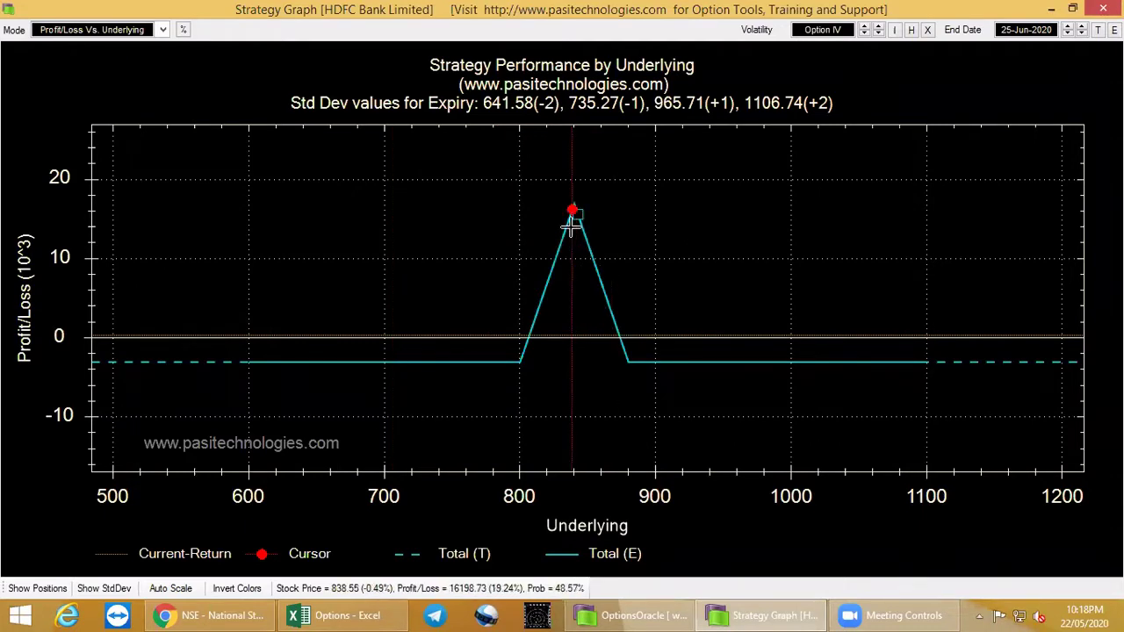
click(602, 290)
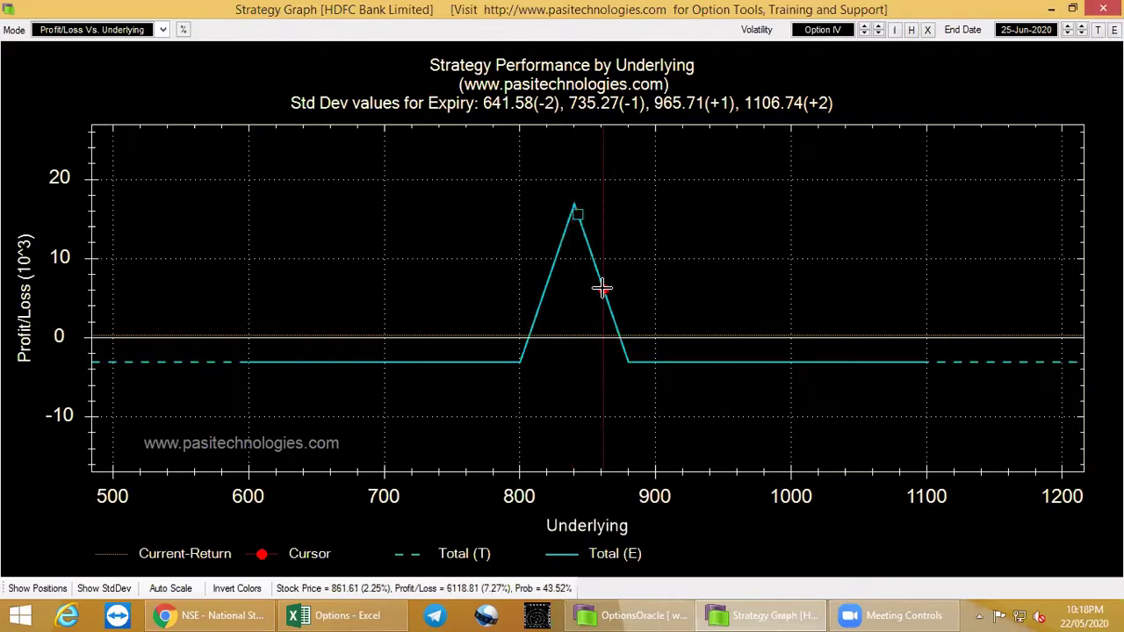
click(585, 255)
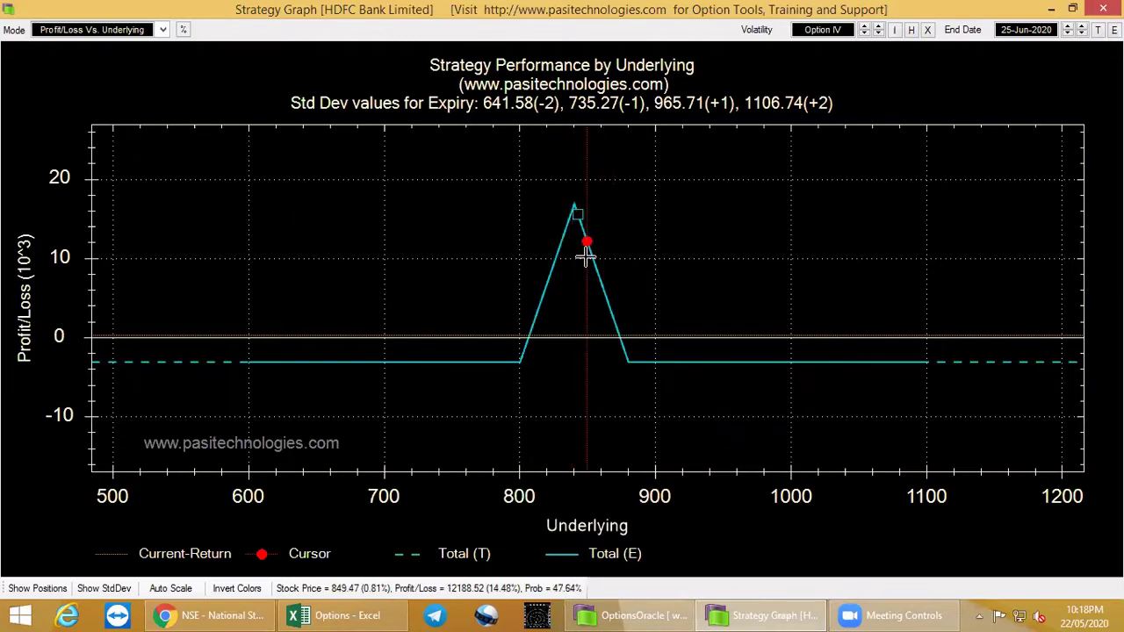
click(590, 259)
click(585, 258)
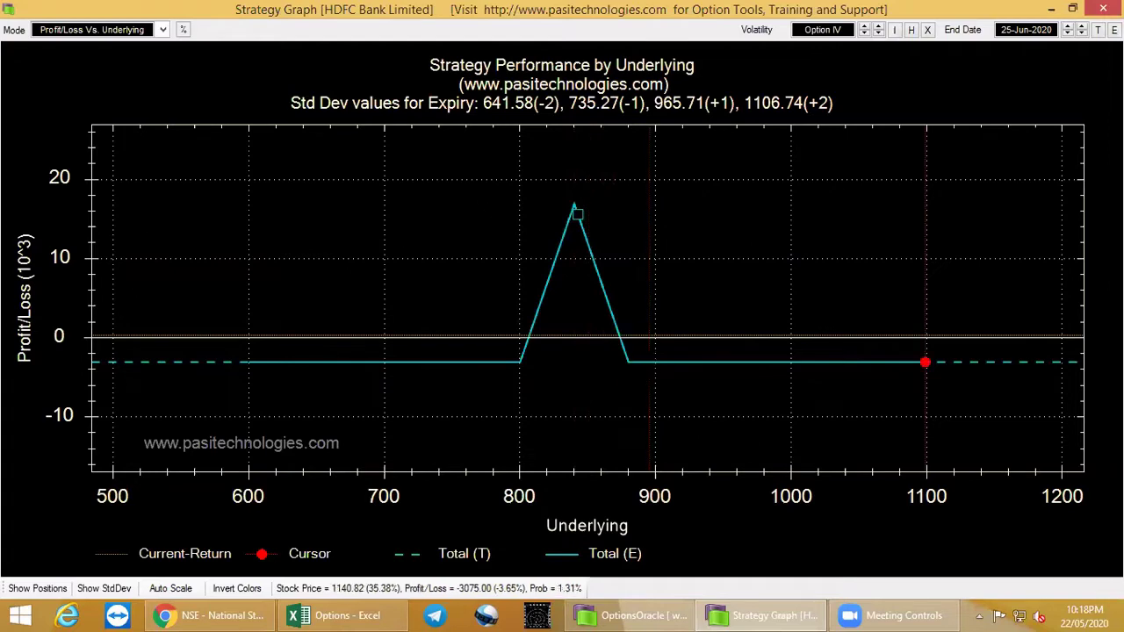
click(1103, 8)
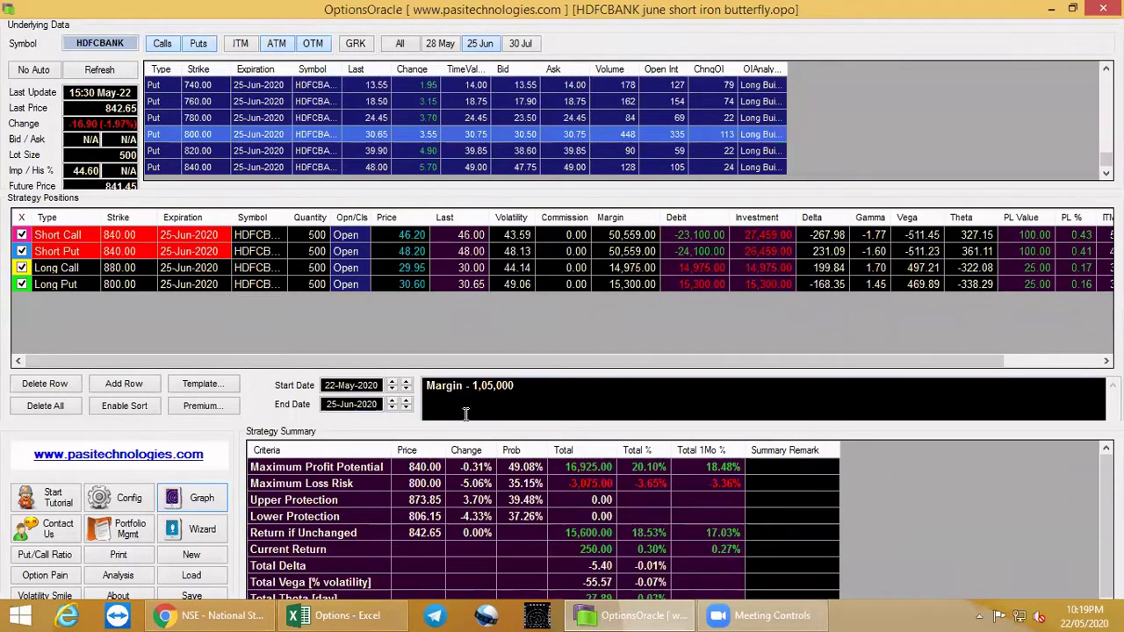
Step: Switch to Excel to review the Long Iron Butterfly legs, and return to OptionsOracle to check the strategy's margin note
click(367, 613)
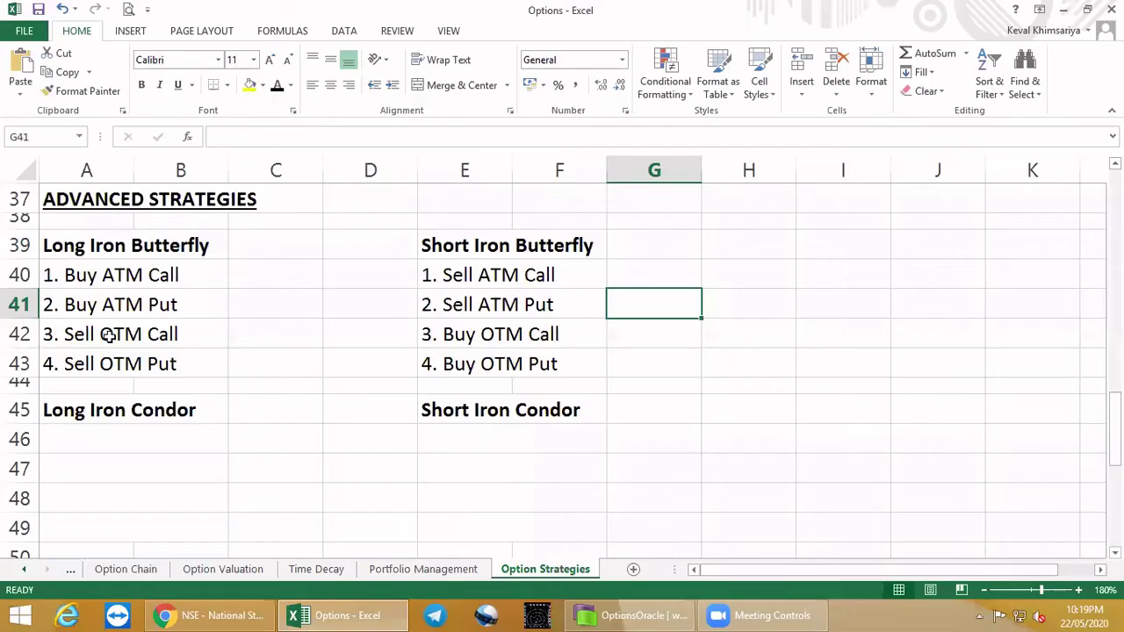
drag(93, 248, 181, 368)
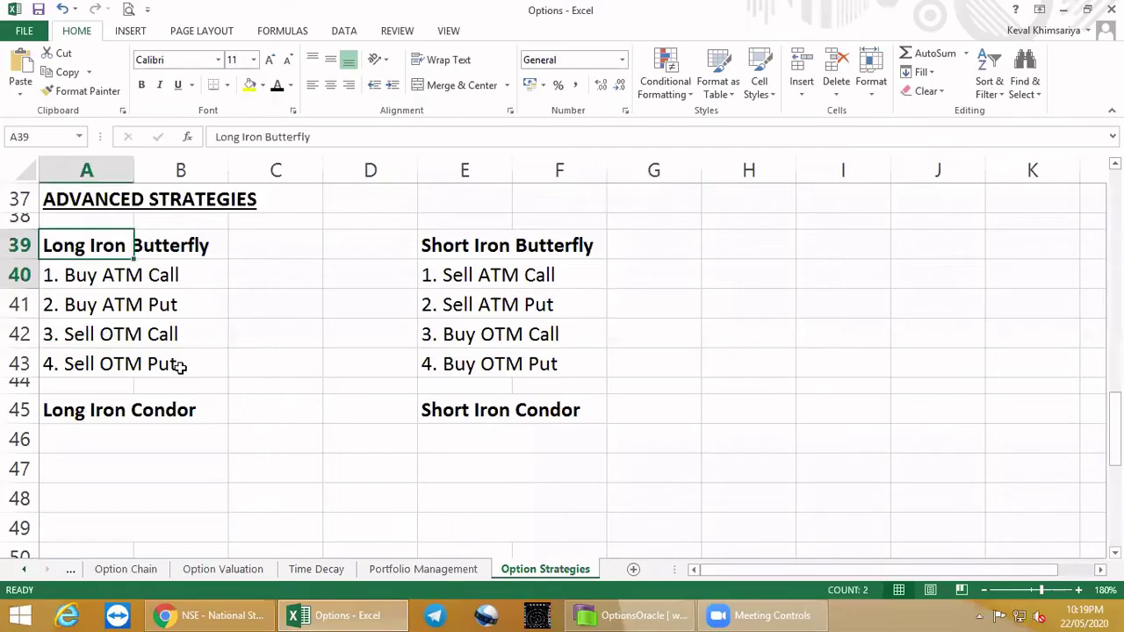
click(650, 612)
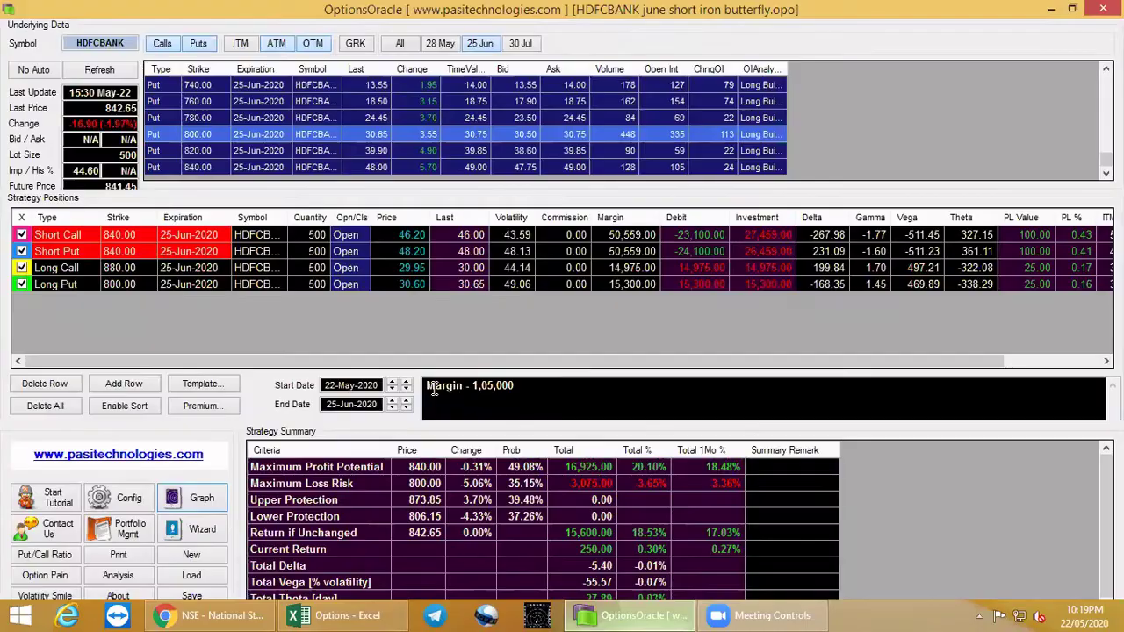
double_click(529, 392)
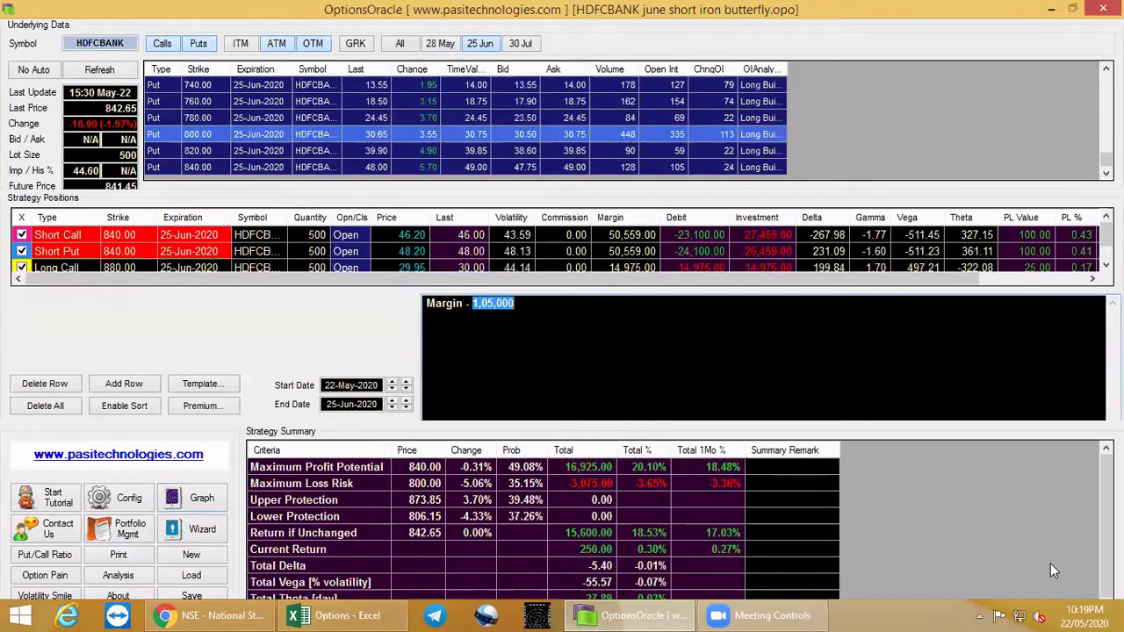
click(495, 560)
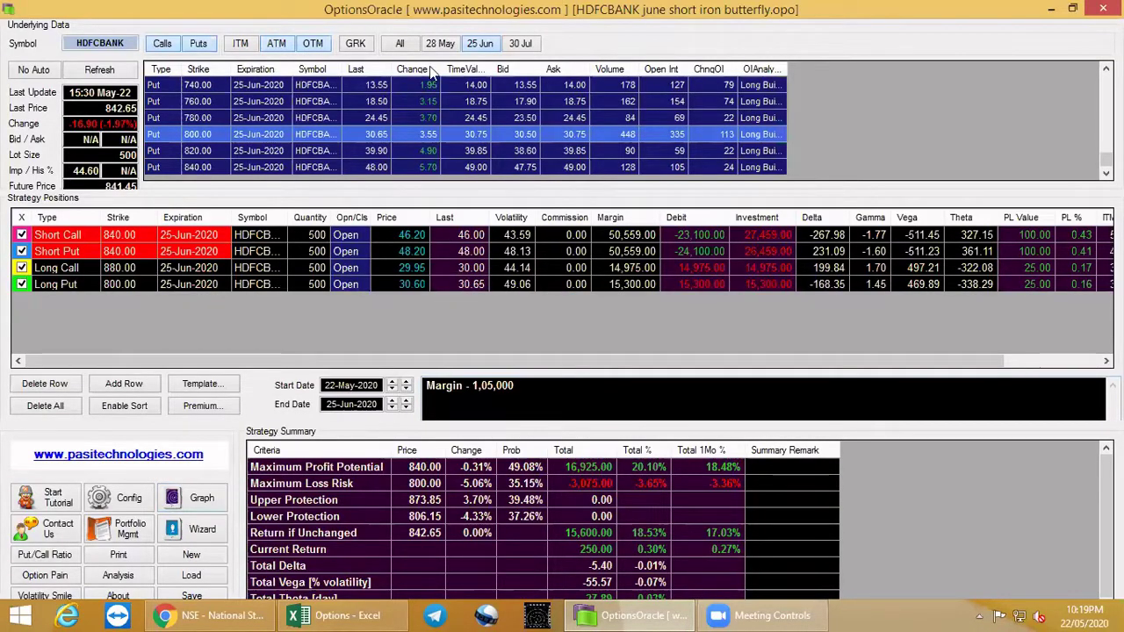
Step: Switch to the Zerodha F&O margin calculator and review the HDFCBANK contracts already listed in its table
click(211, 615)
click(499, 14)
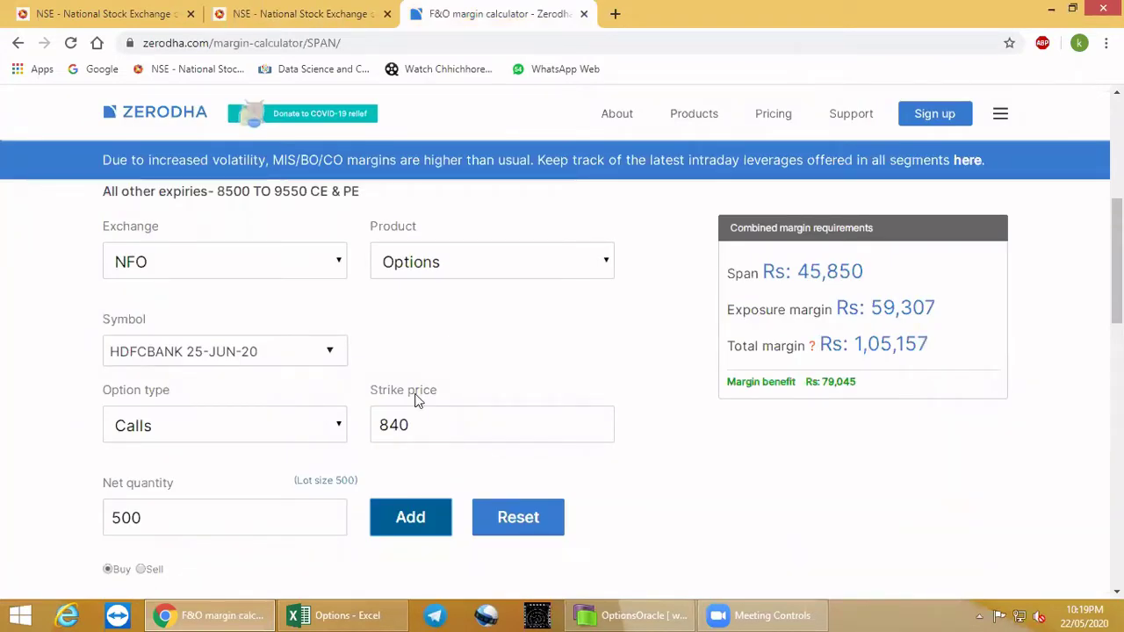
scroll(788, 311, down, 1)
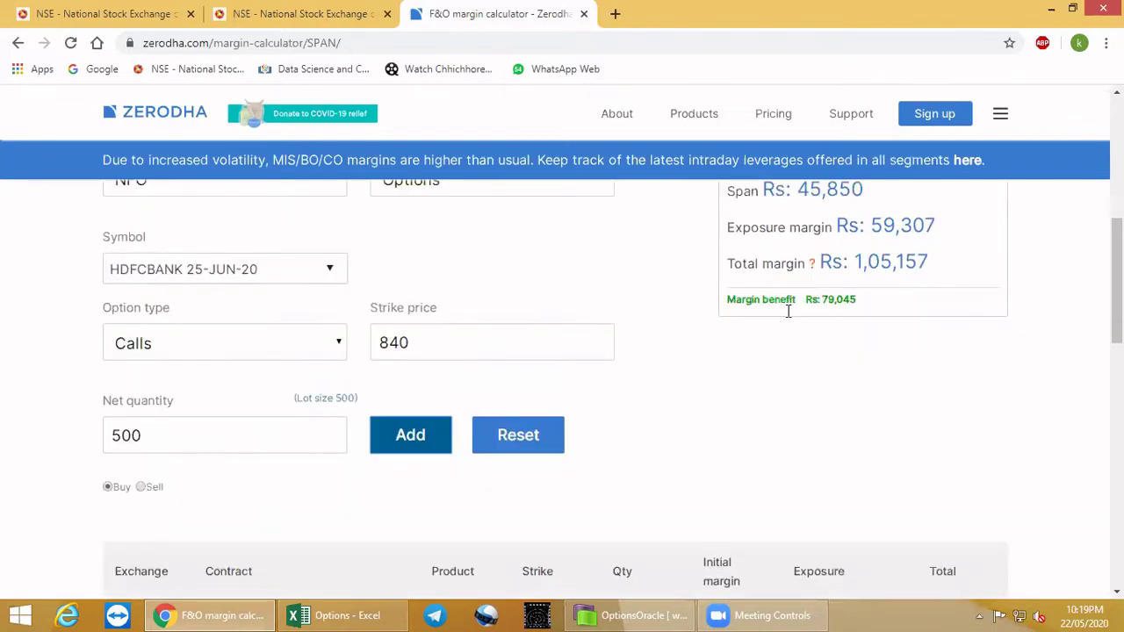
scroll(372, 422, down, 3)
drag(241, 388, 1022, 465)
click(392, 395)
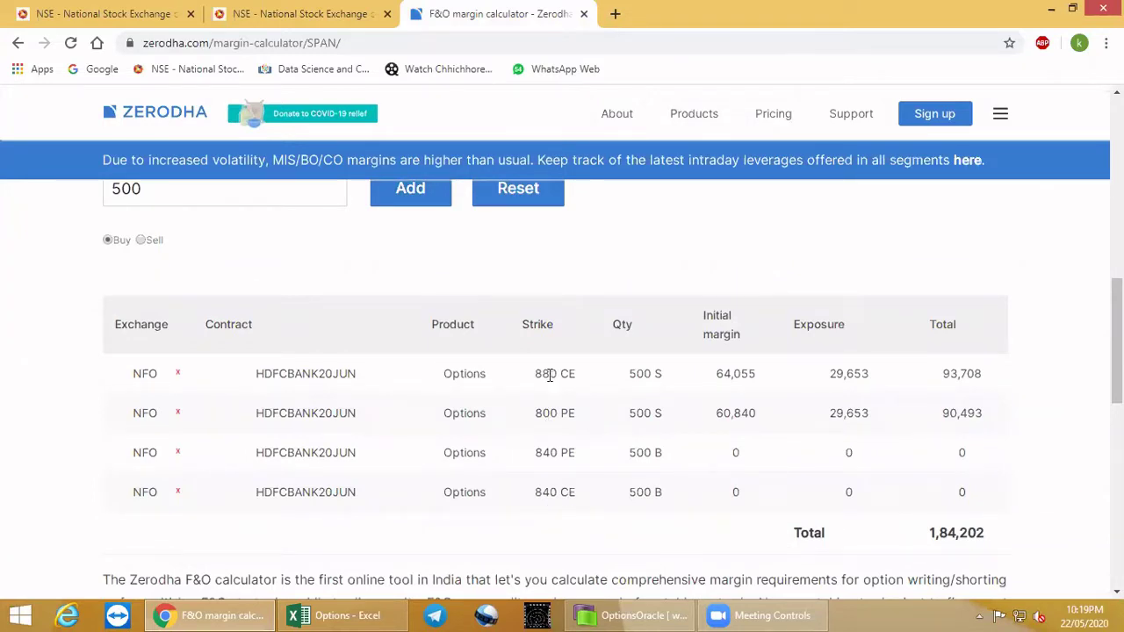
Step: Reset the margin calculator and set the product to Options with the symbol HDFCBANK 25-JUN-20
scroll(386, 367, up, 1)
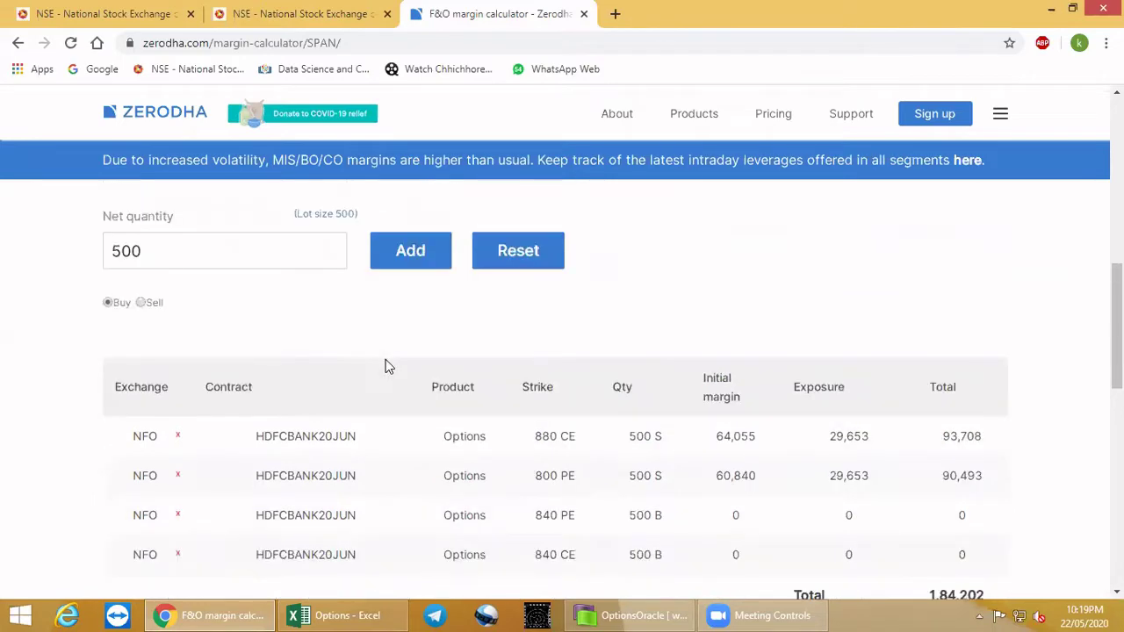
scroll(518, 372, up, 2)
click(516, 360)
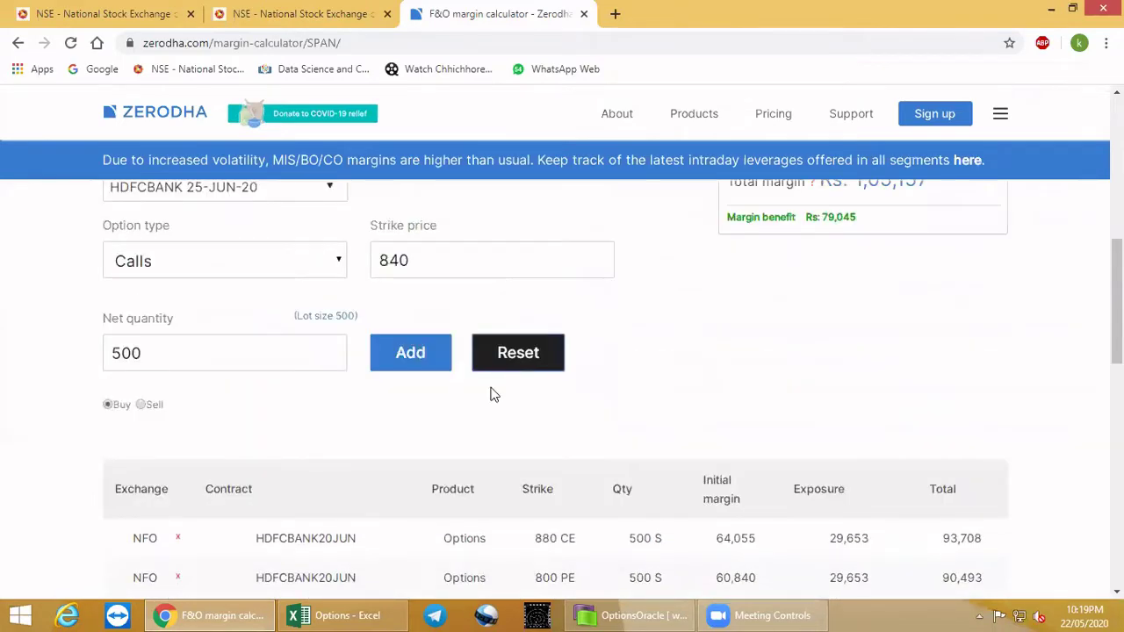
click(496, 427)
click(439, 472)
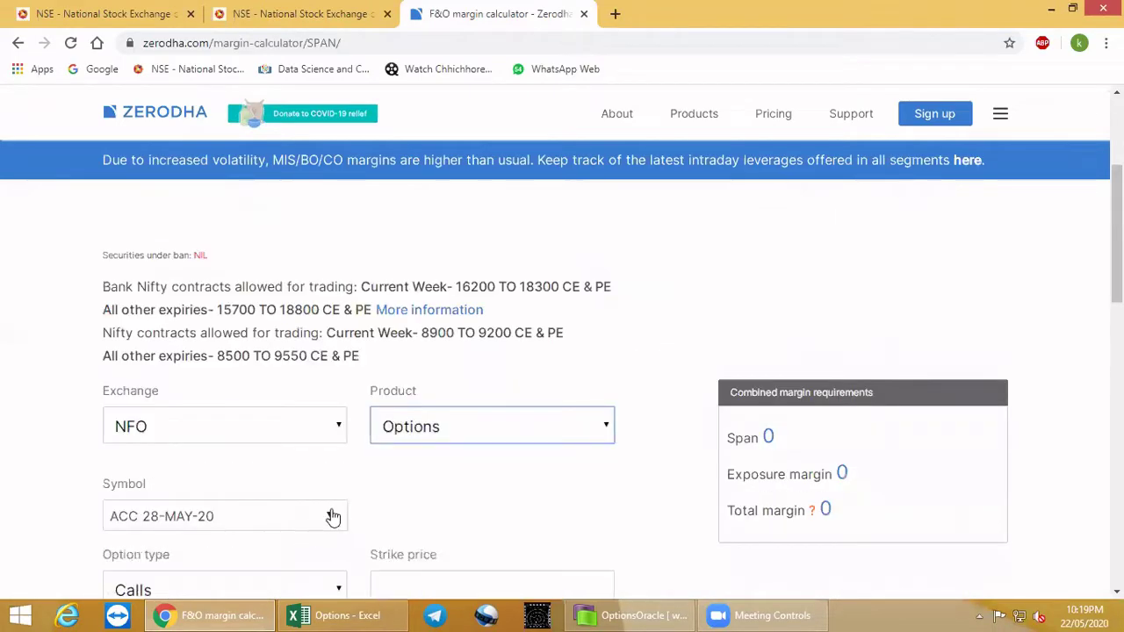
click(333, 517)
text(hdfc)
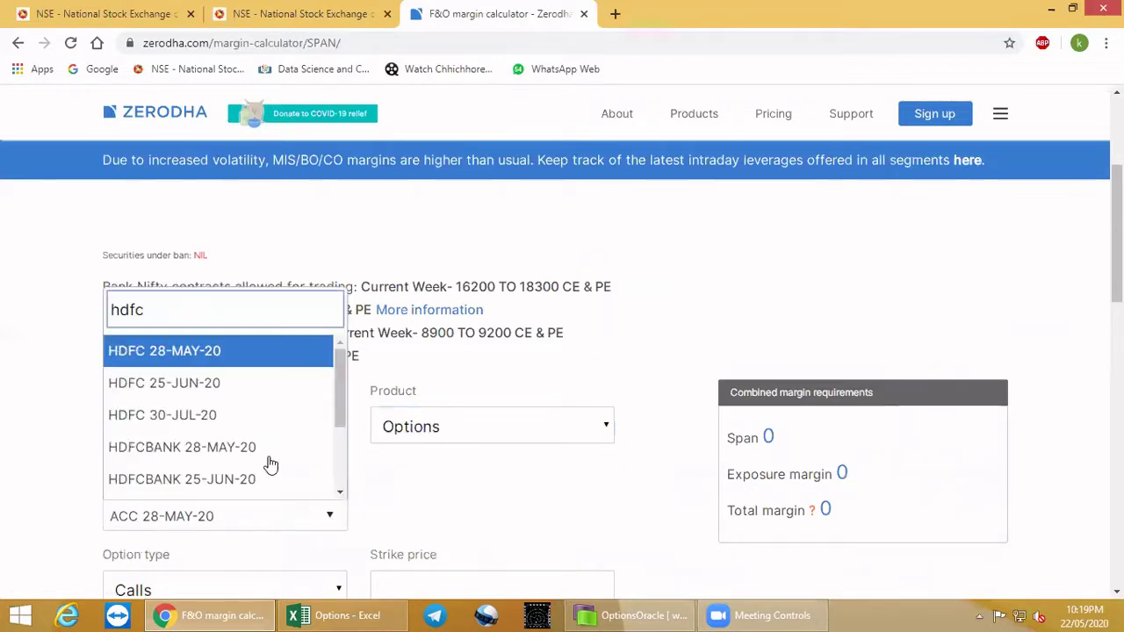
click(262, 457)
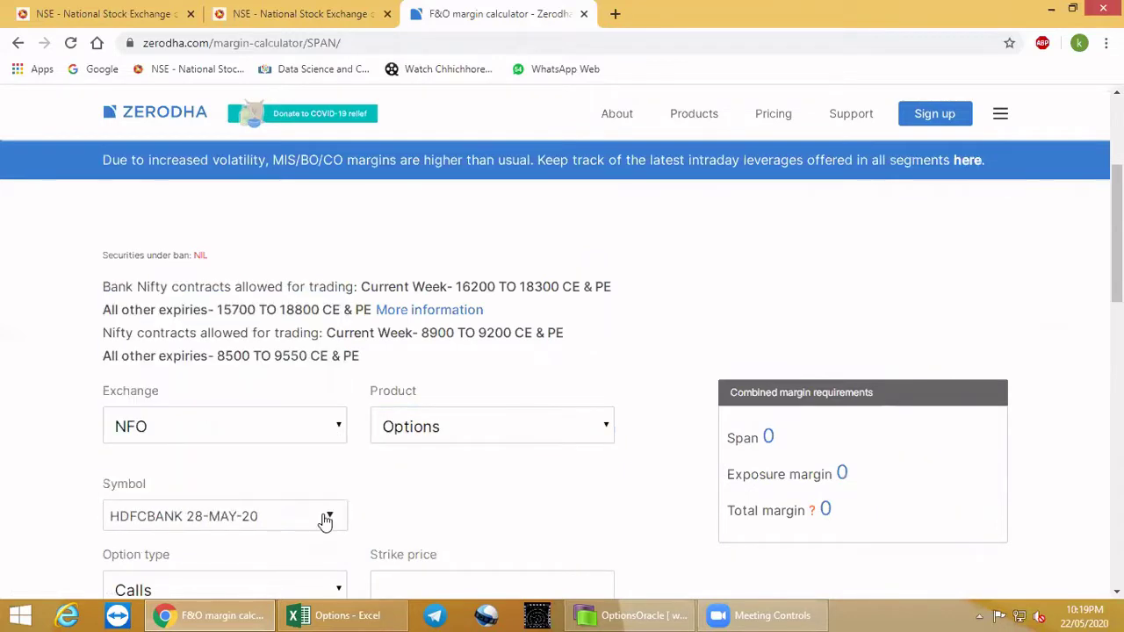
scroll(318, 395, down, 3)
click(319, 353)
click(255, 294)
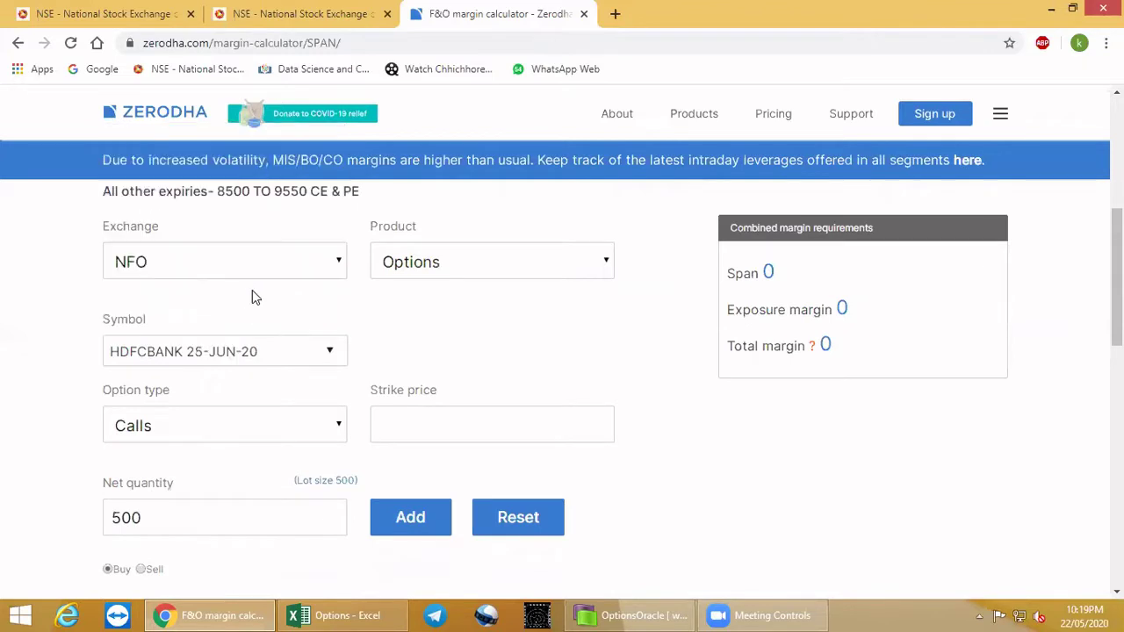
Step: Add a sell position in the 840 call to the margin calculation, checking the strike against the OptionsOracle positions
scroll(371, 396, down, 1)
click(435, 337)
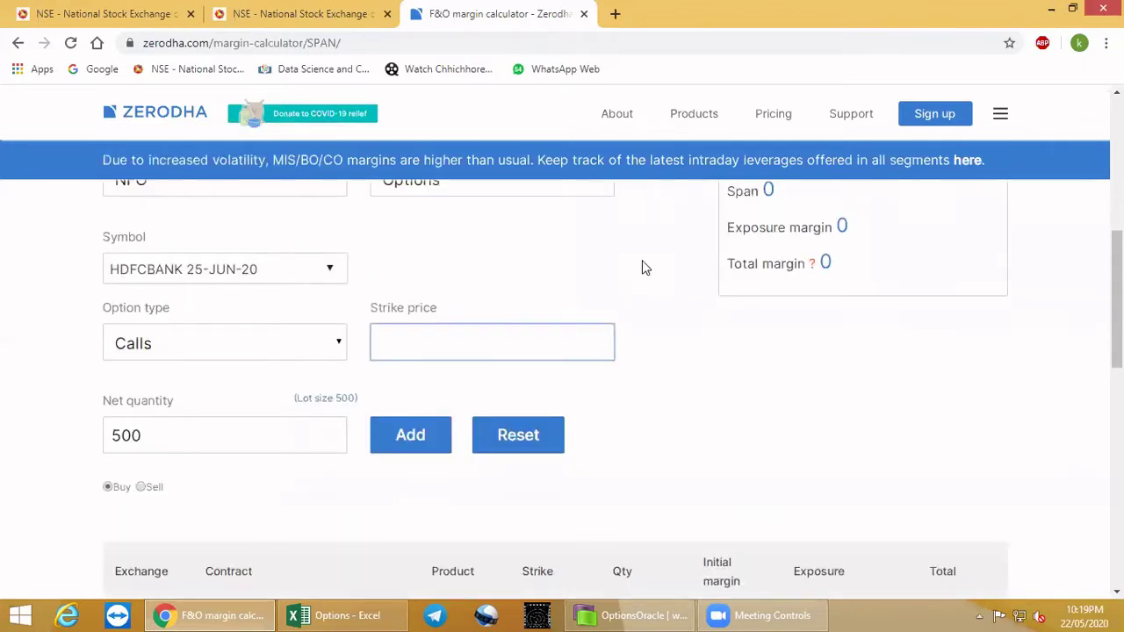
click(640, 615)
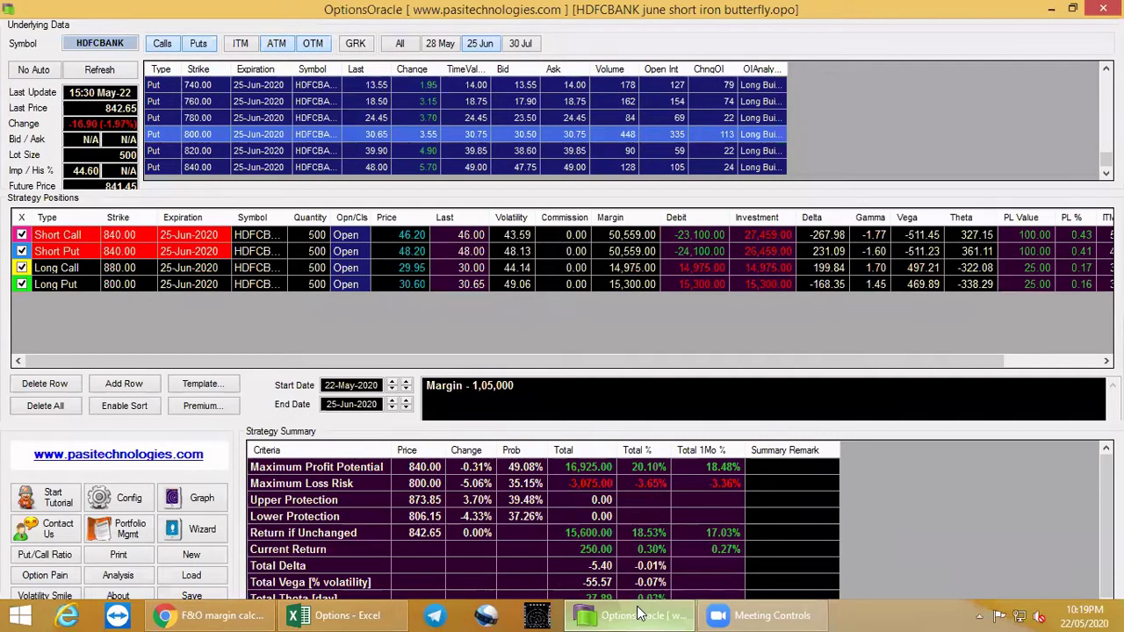
click(639, 615)
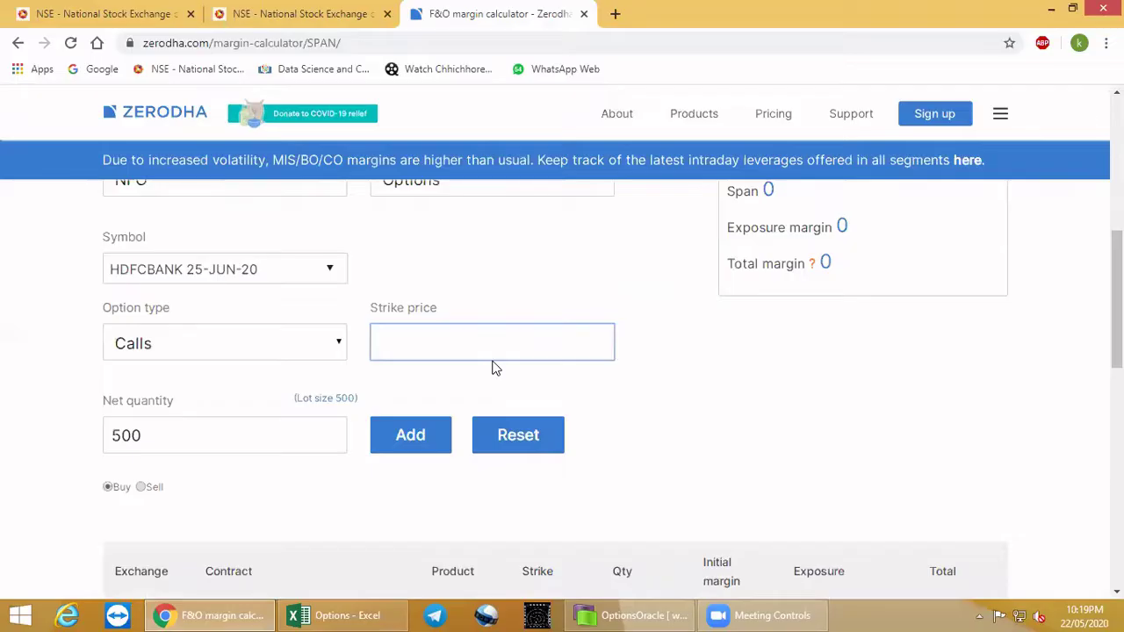
text(840)
click(140, 487)
click(407, 448)
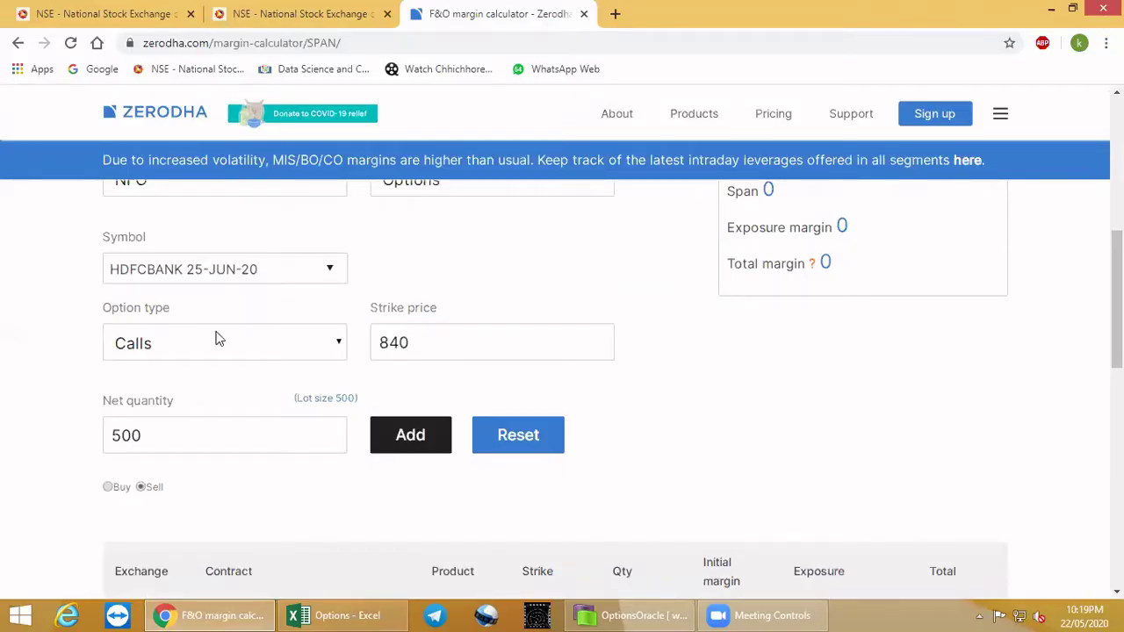
Step: Add a sell position in the 840 put to the margin calculation
click(216, 338)
click(255, 390)
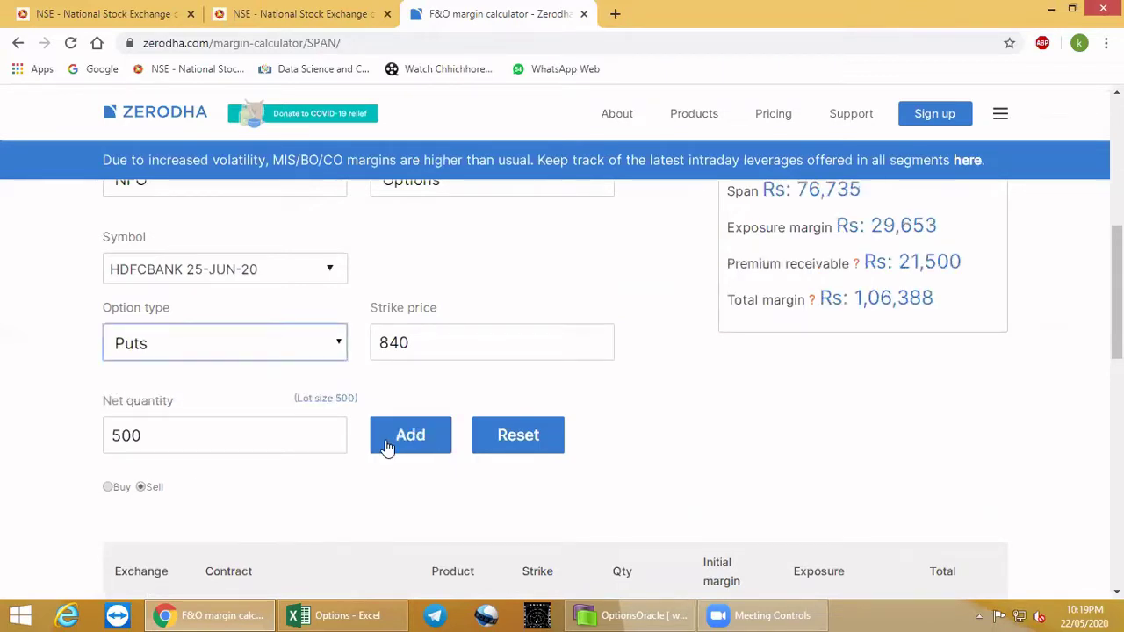
click(384, 443)
Step: Add a buy position in the 880 call to the margin calculation
double_click(454, 345)
text(880)
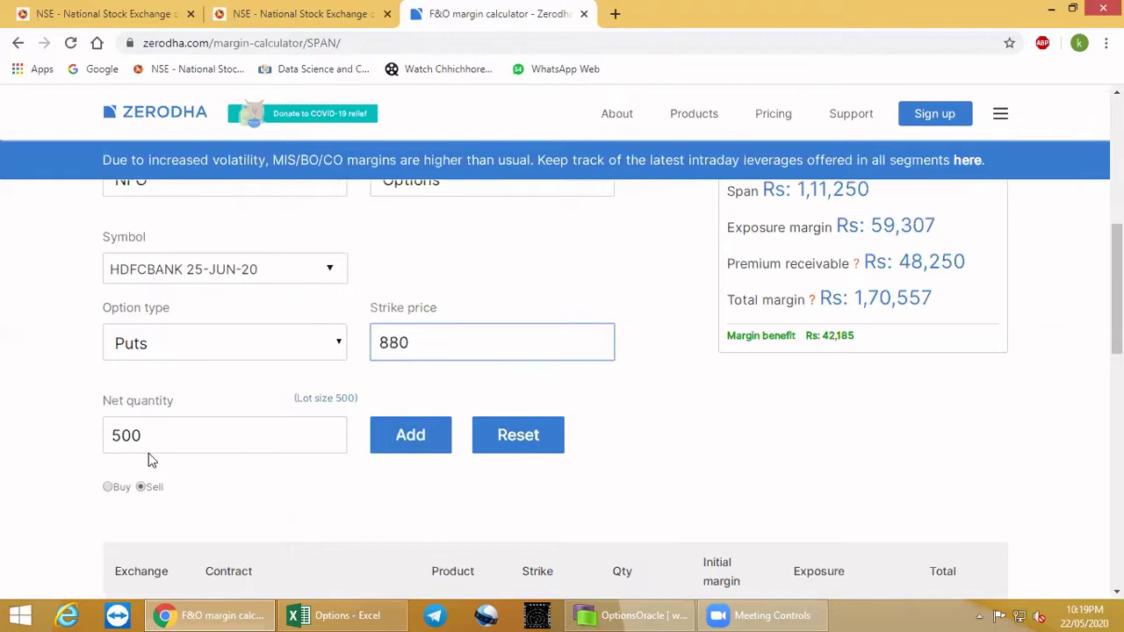
key(shift+Tab)
key(Up)
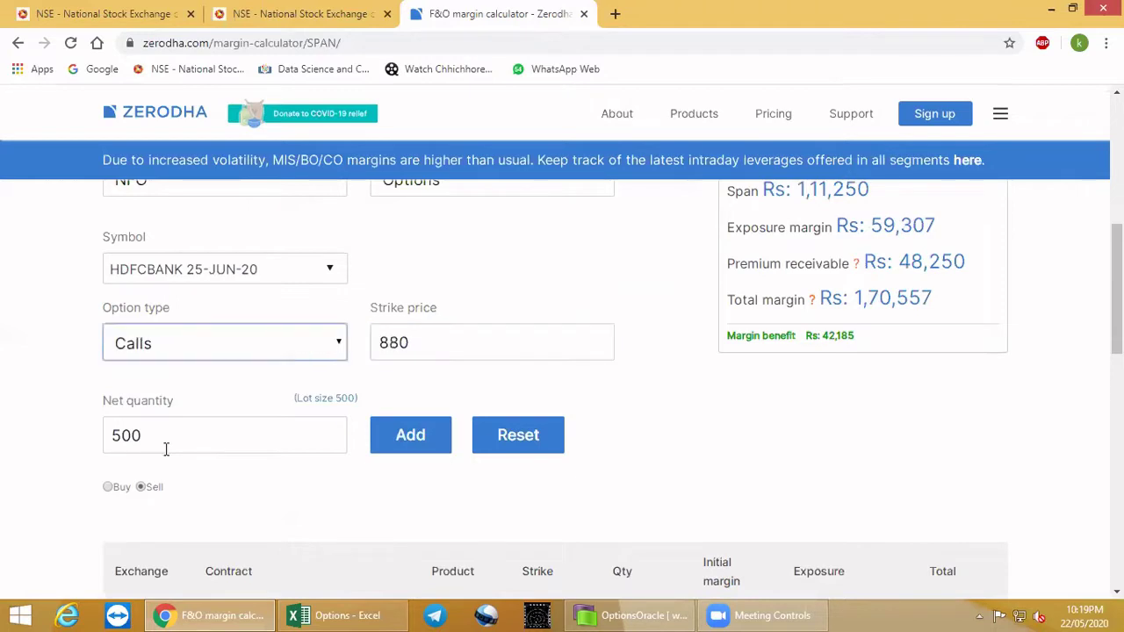
click(108, 486)
click(410, 435)
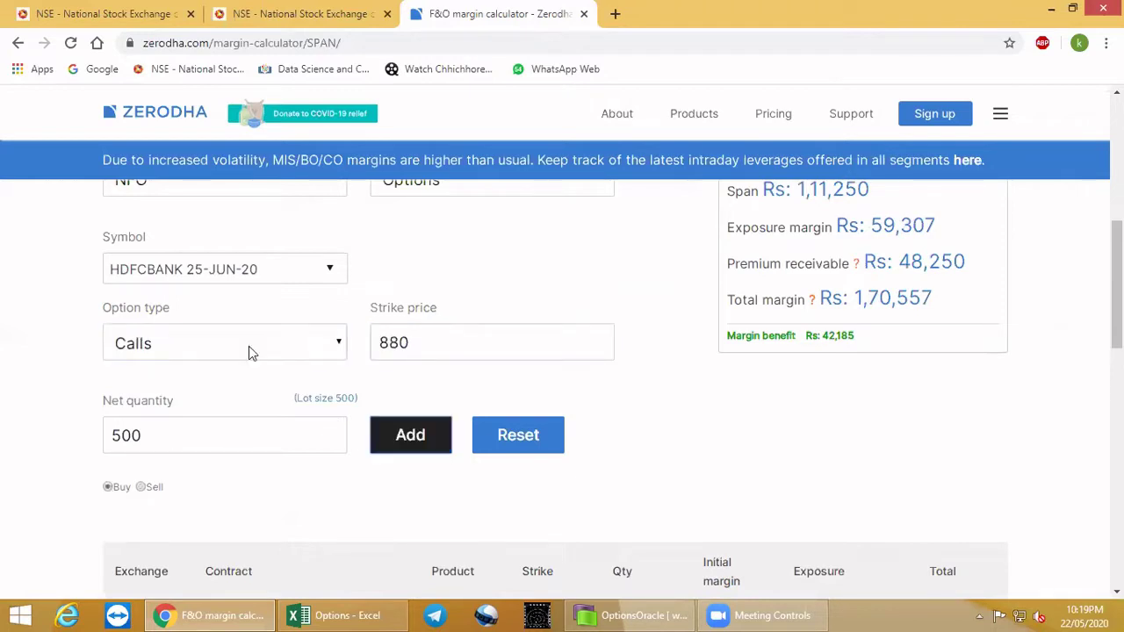
Step: Add a buy position in the 800 put and check the combined total margin along with its explanation
click(249, 346)
click(188, 394)
double_click(444, 340)
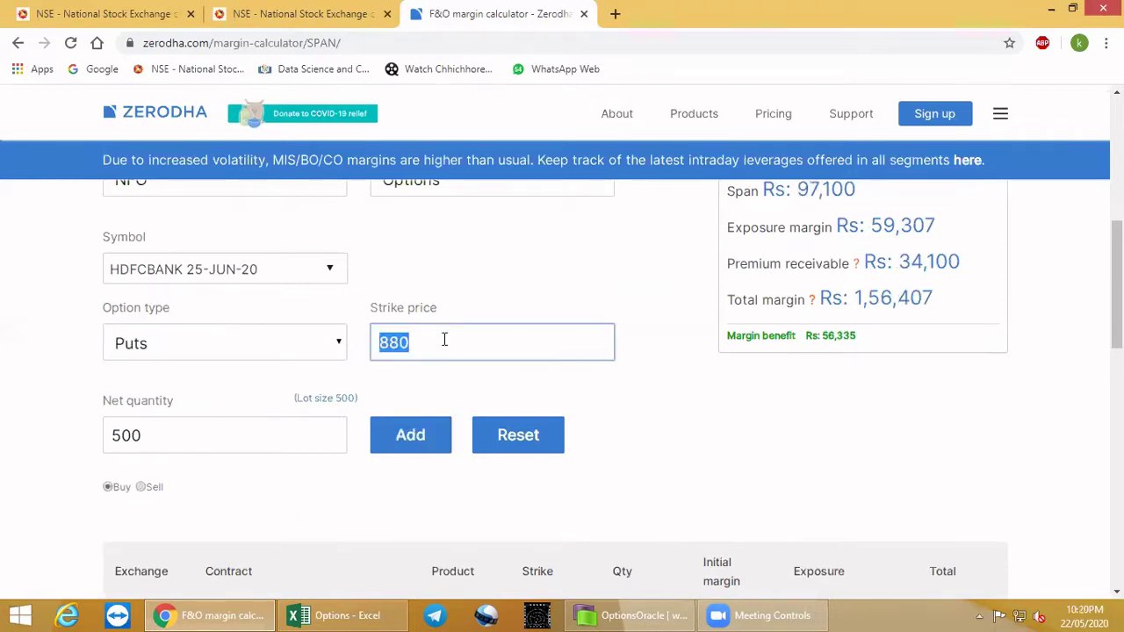
text(800)
click(395, 444)
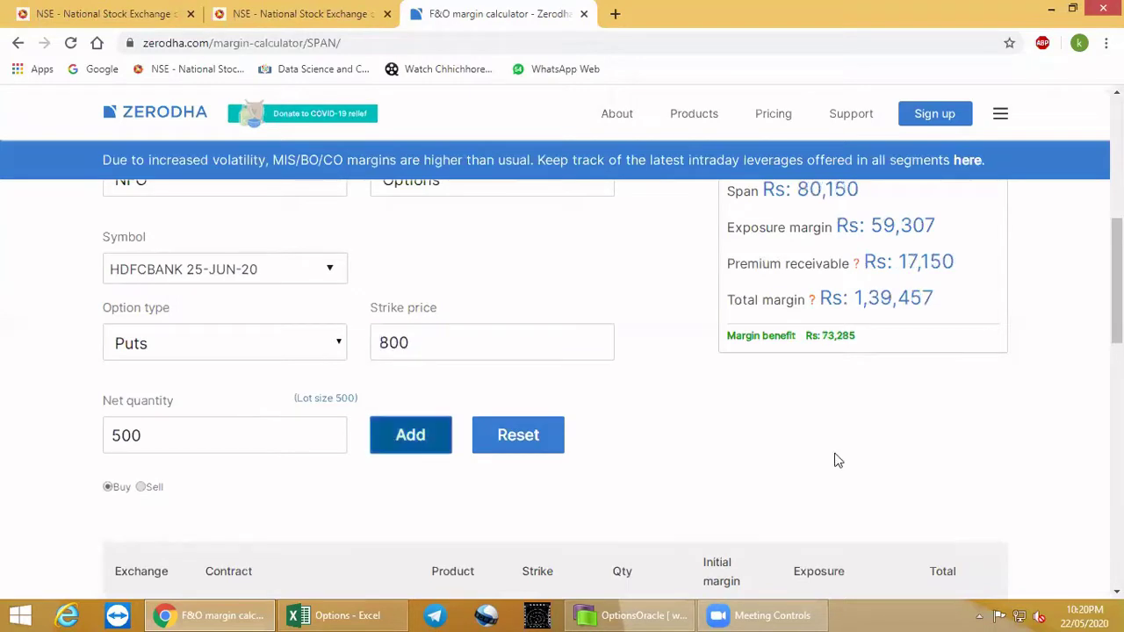
drag(854, 294, 946, 291)
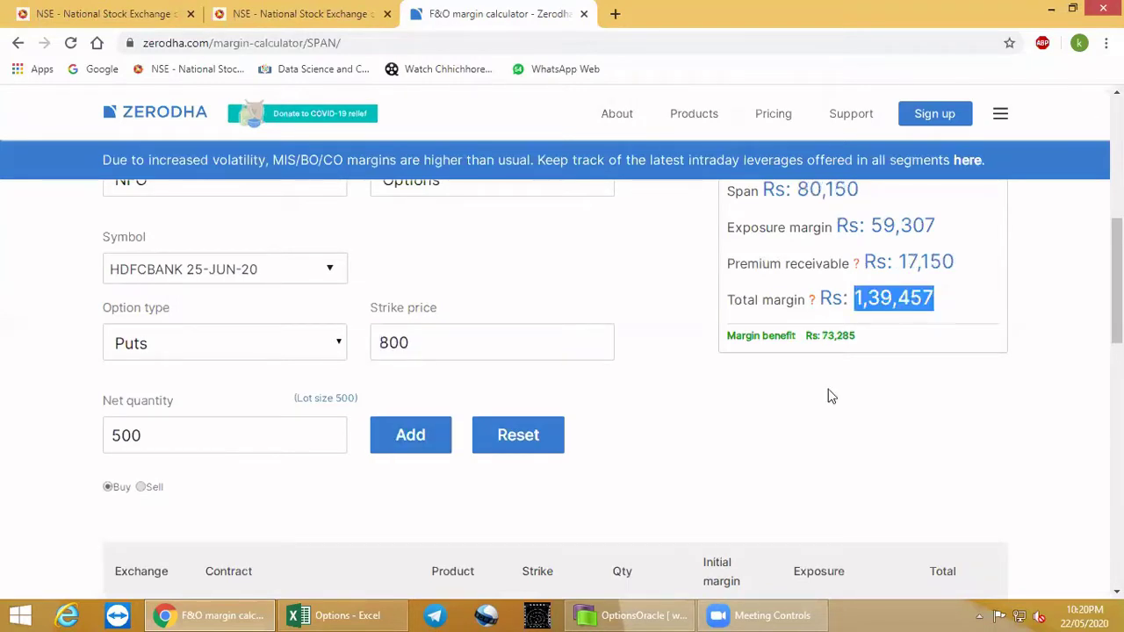
mouse_move(809, 300)
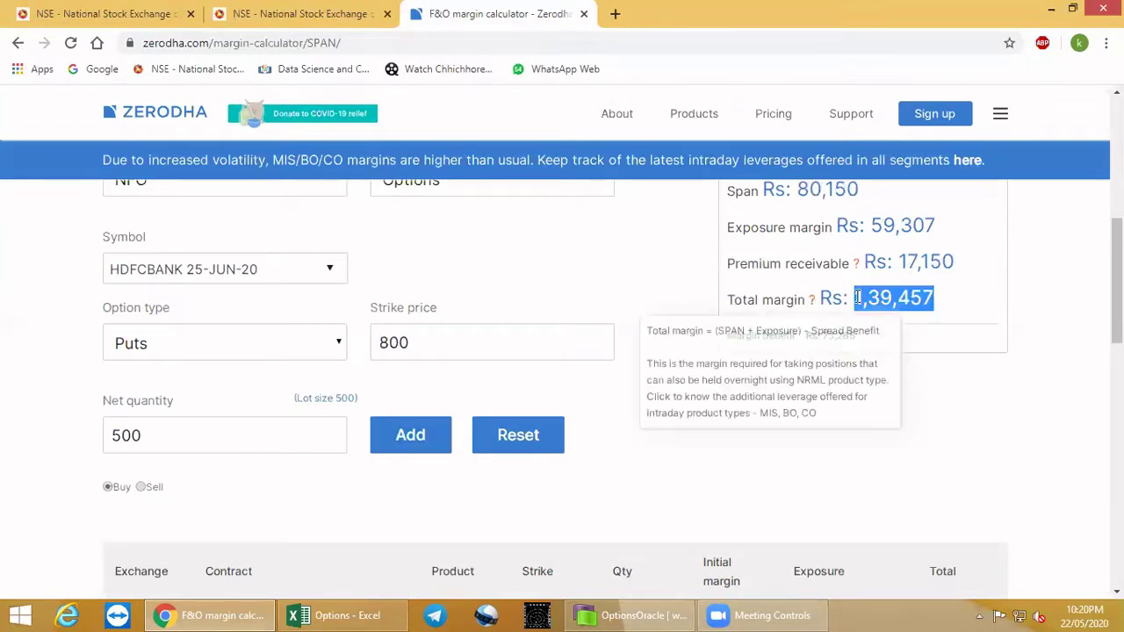
Step: Switch back to OptionsOracle and reopen the payoff graph of the four-leg Short Iron Butterfly
click(641, 613)
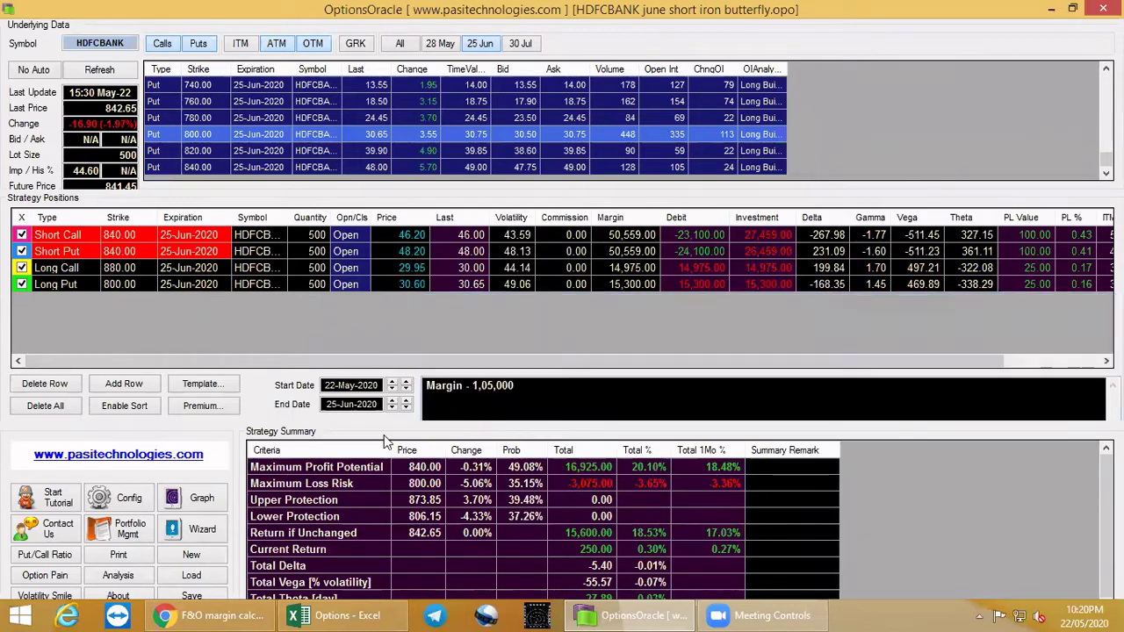
click(211, 504)
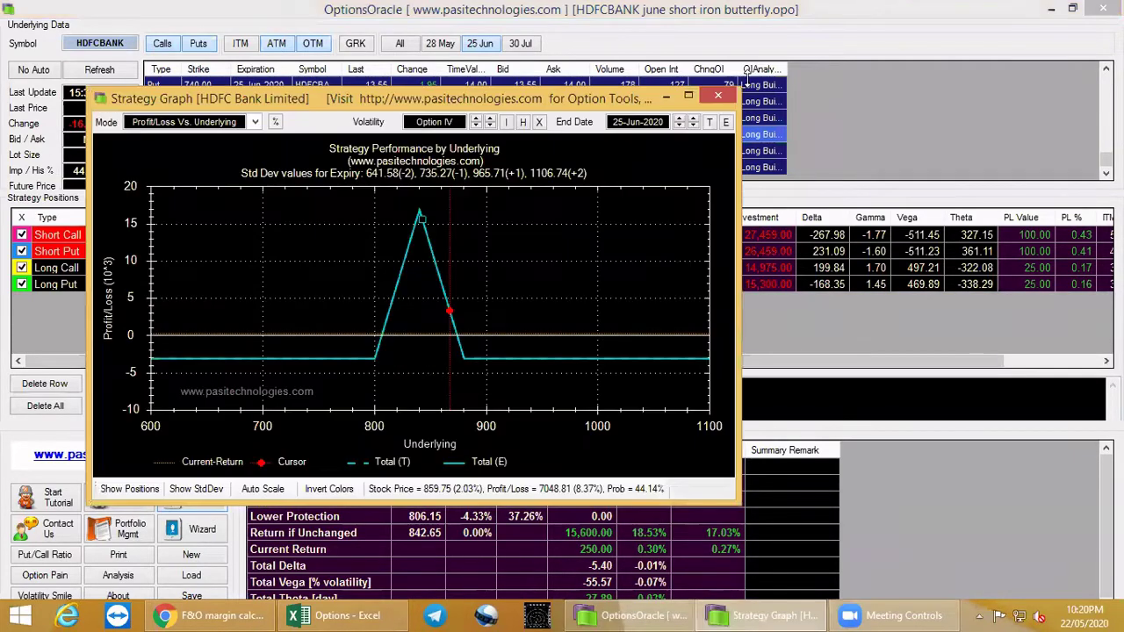
Step: Close the payoff graph, switch to Excel and look over the Long Iron Condor and Short Iron Condor headings
key(Escape)
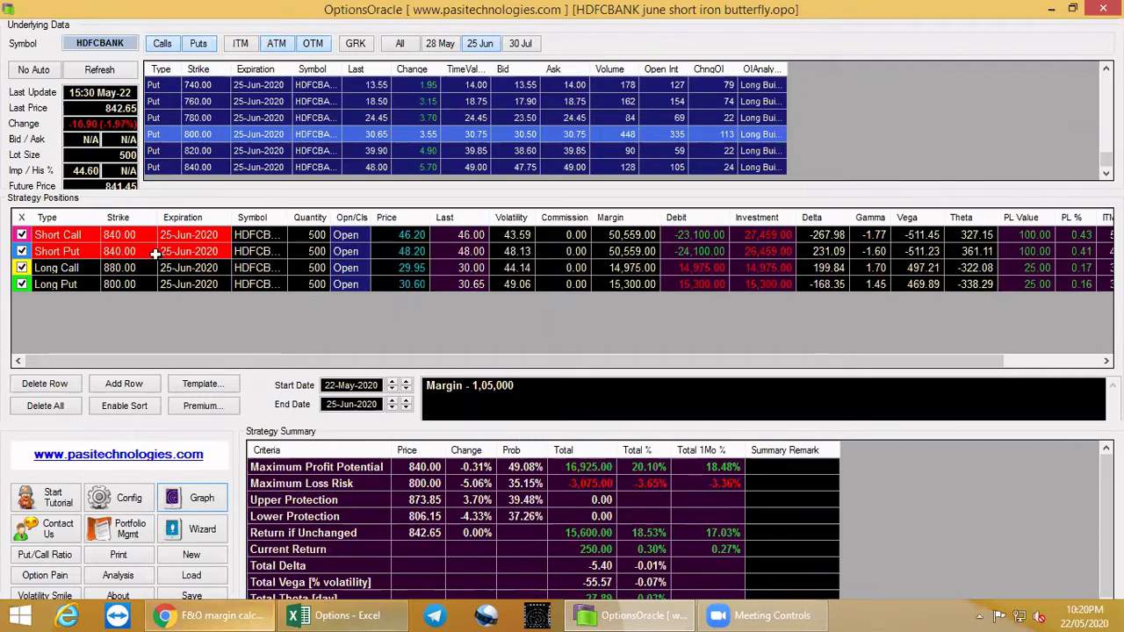
key(alt+Tab)
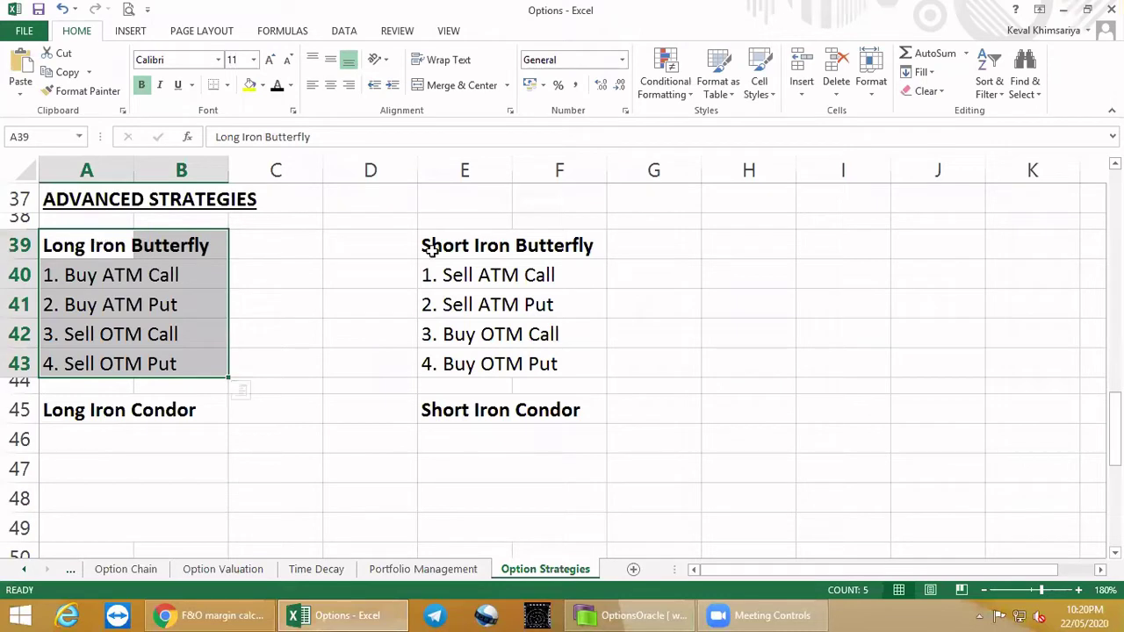
click(723, 407)
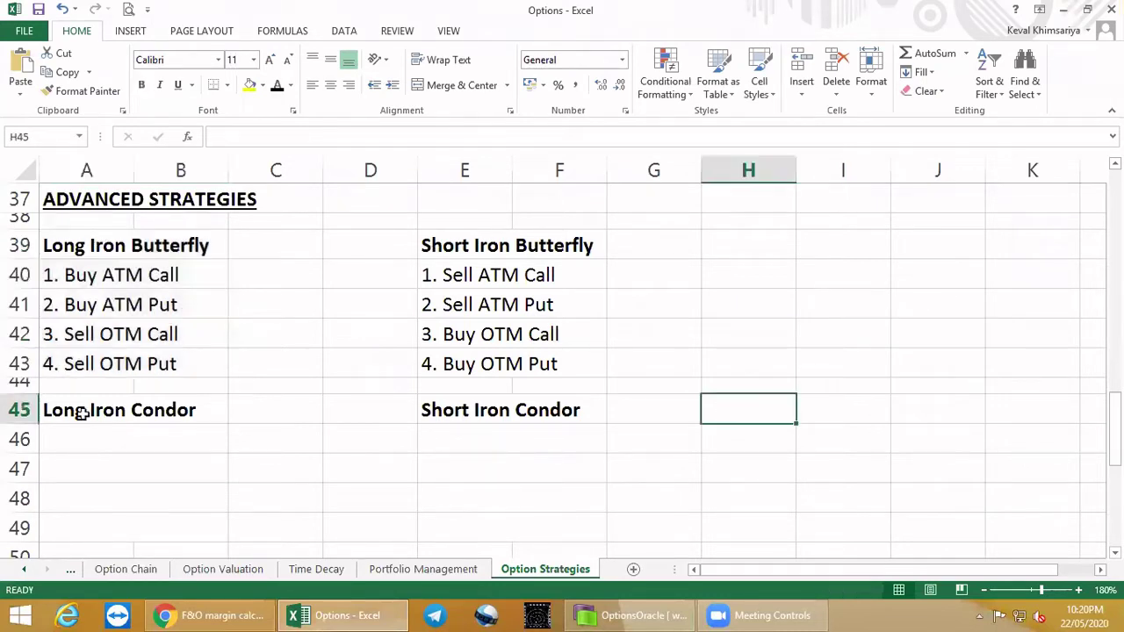
key(Home)
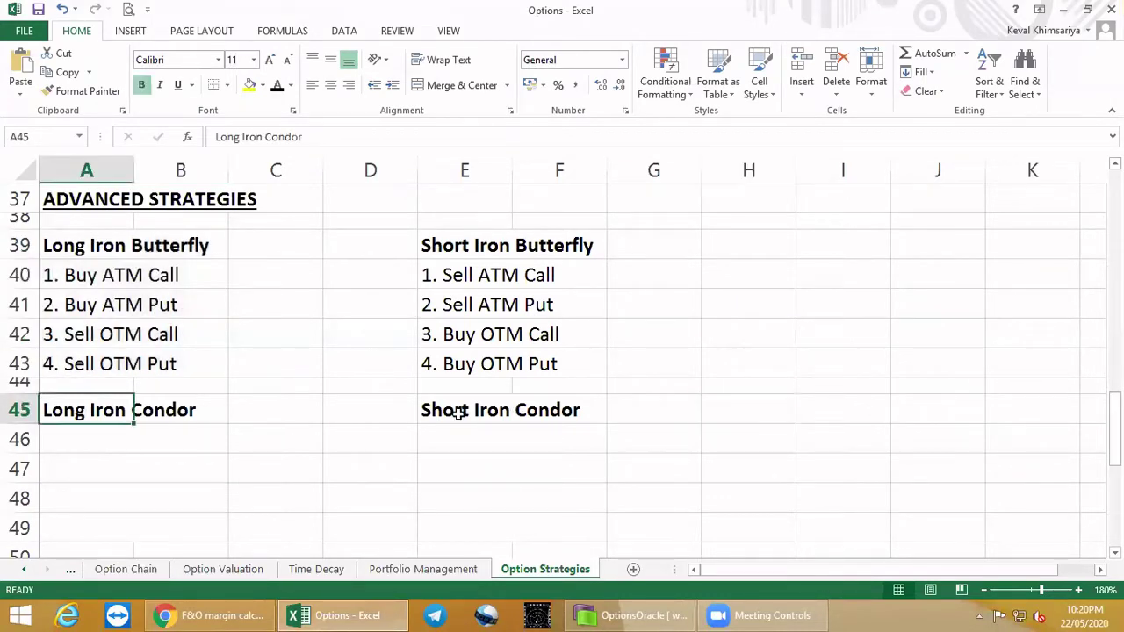
click(474, 413)
scroll(474, 434, down, 1)
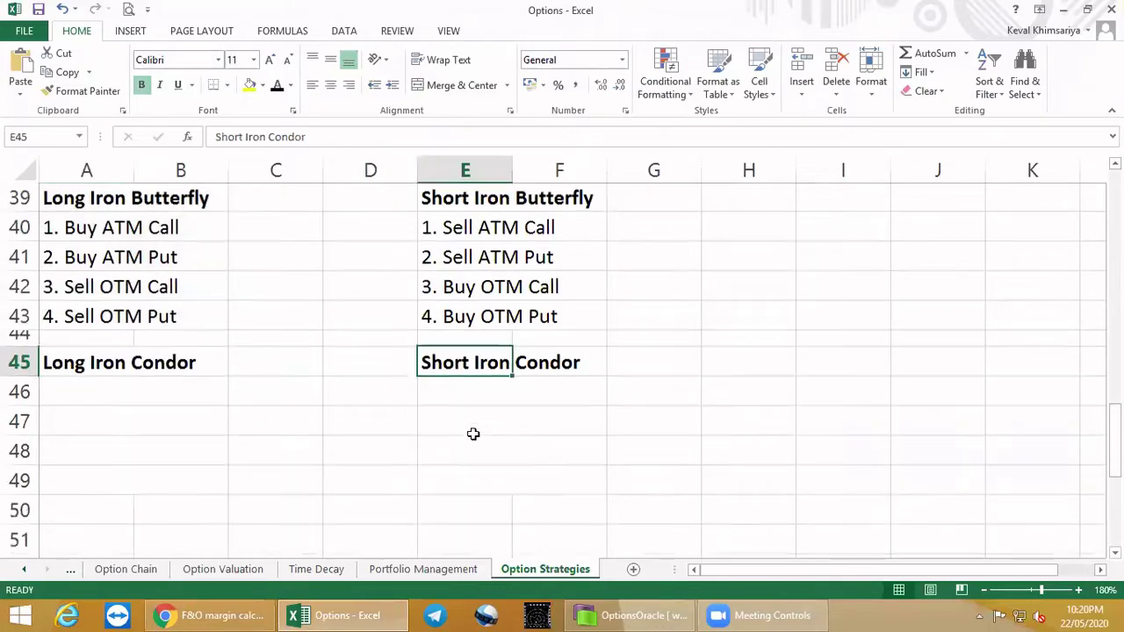
scroll(131, 467, down, 1)
scroll(112, 195, up, 1)
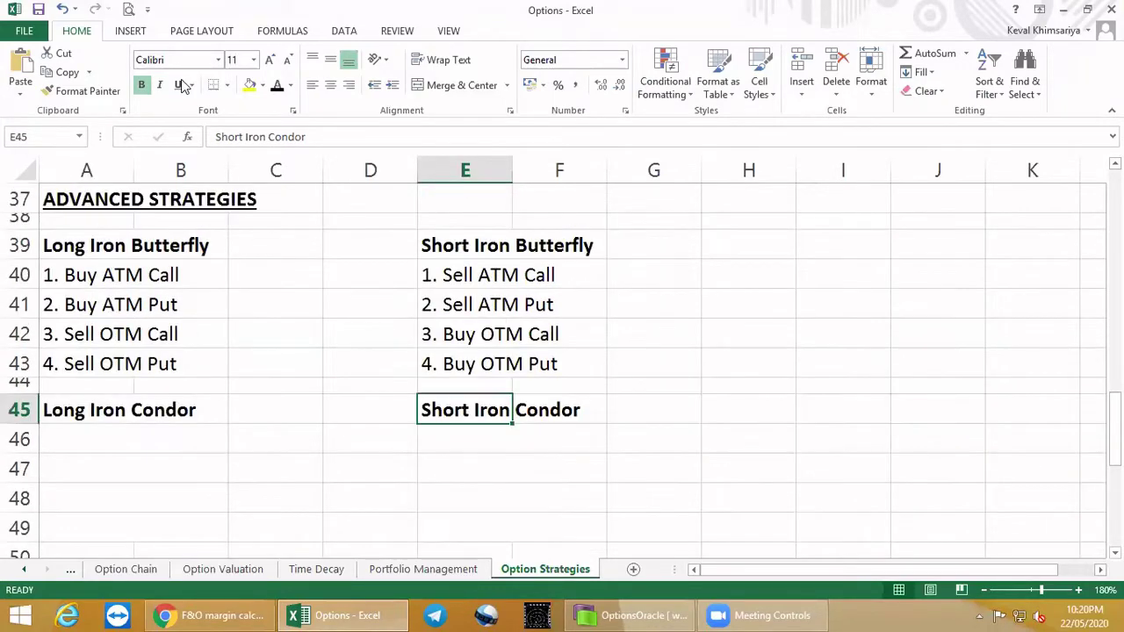
Step: Apply the current font color to the Long Iron Condor rules in A46:A49, and highlight its buy and sell legs
drag(70, 442, 75, 521)
click(278, 87)
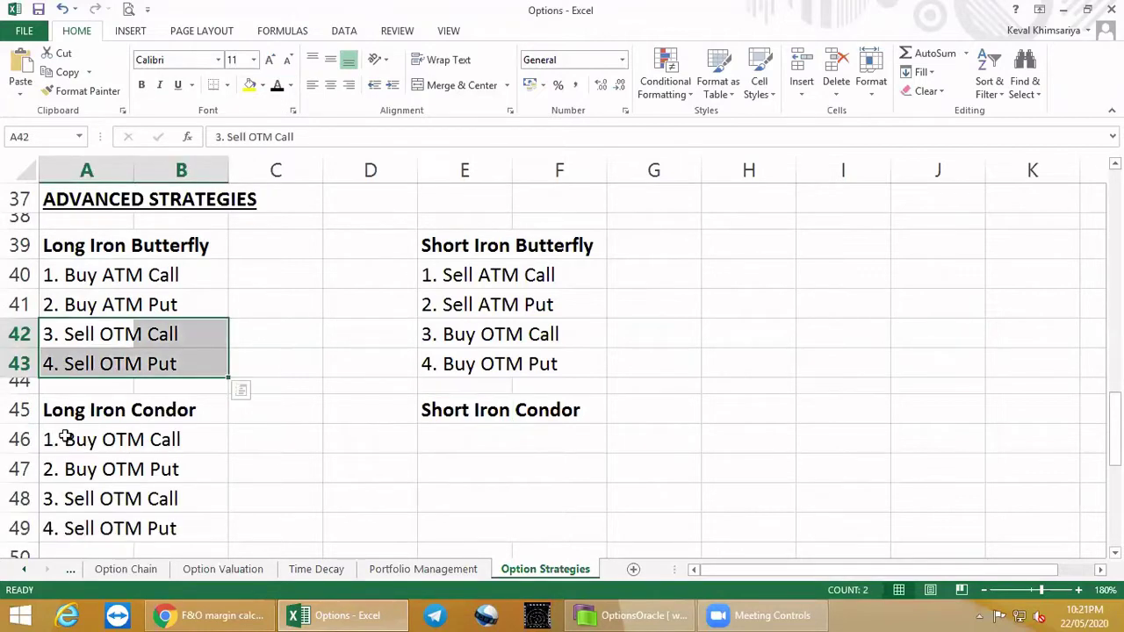
drag(73, 431, 181, 466)
drag(64, 498, 156, 500)
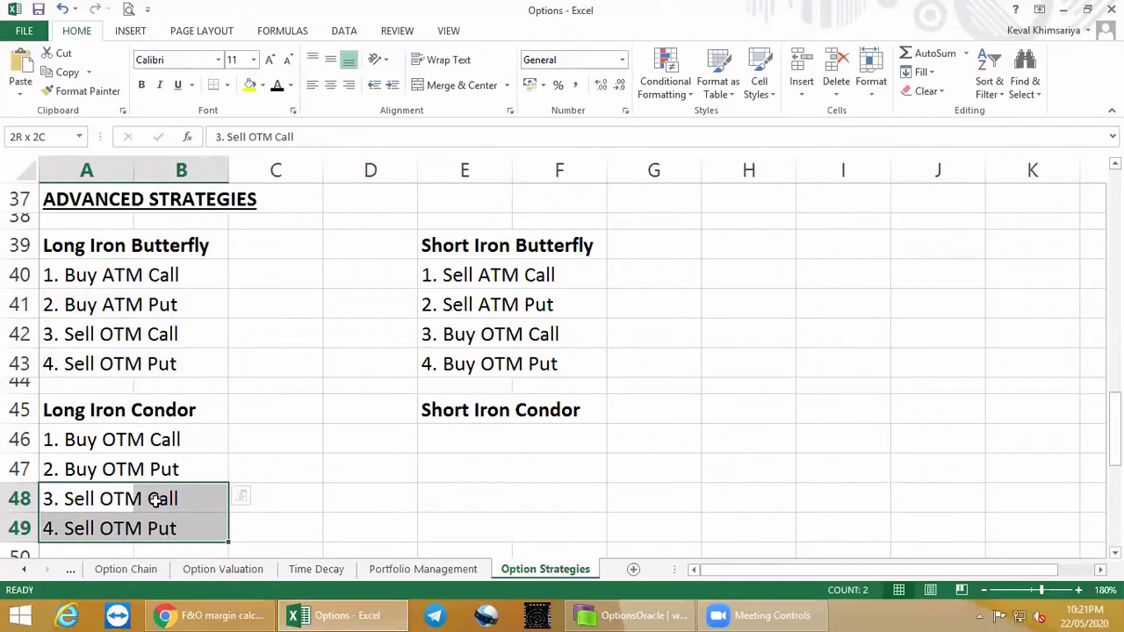
Step: Switch to Chrome and examine the ITC option chain for the 25JUN2020 expiry
key(alt+Tab)
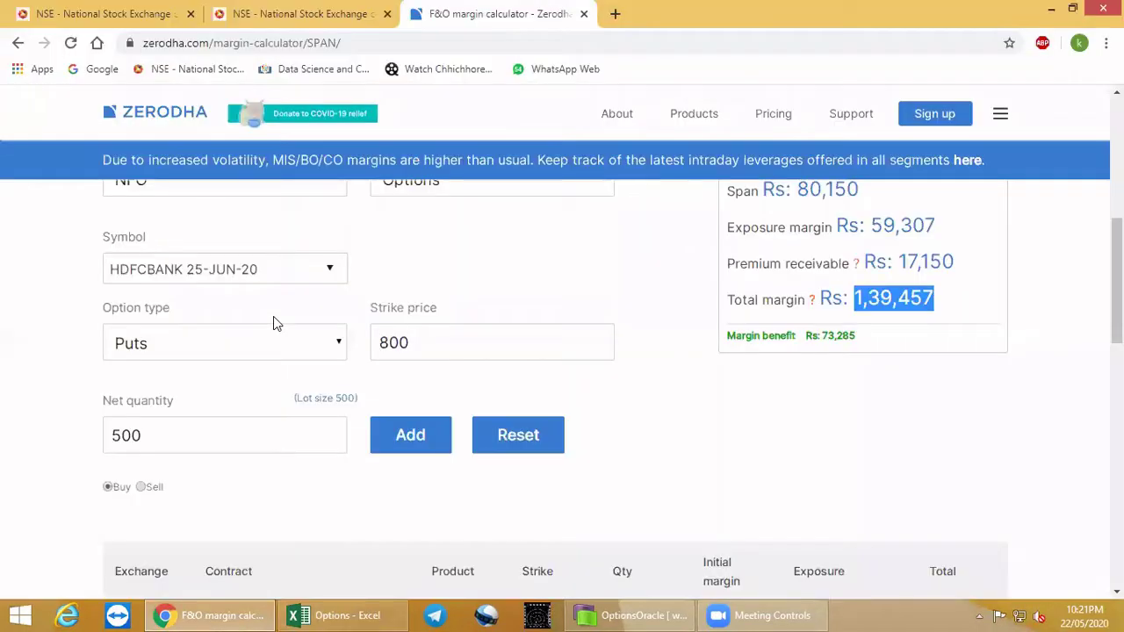
click(285, 13)
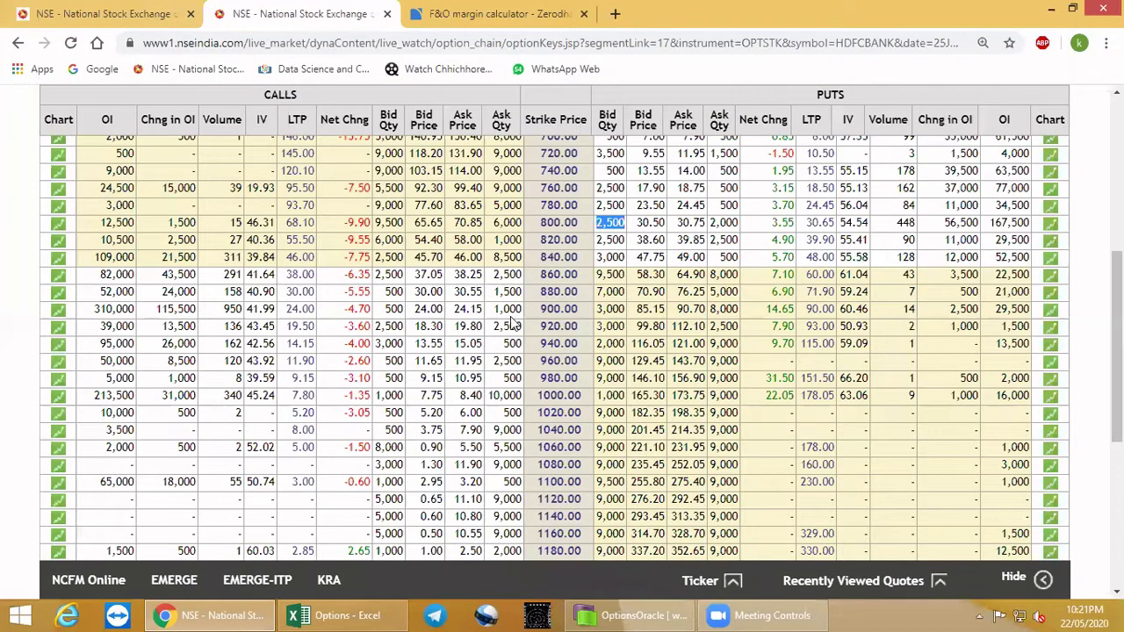
key(ctrl+shift+Tab)
scroll(514, 329, up, 3)
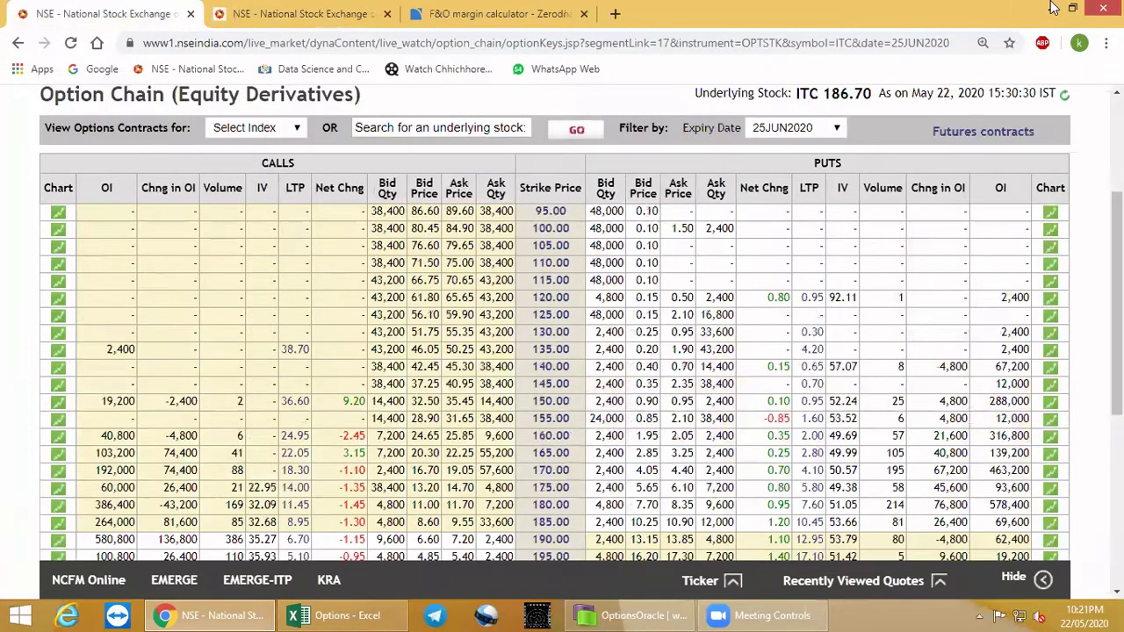
scroll(326, 142, down, 1)
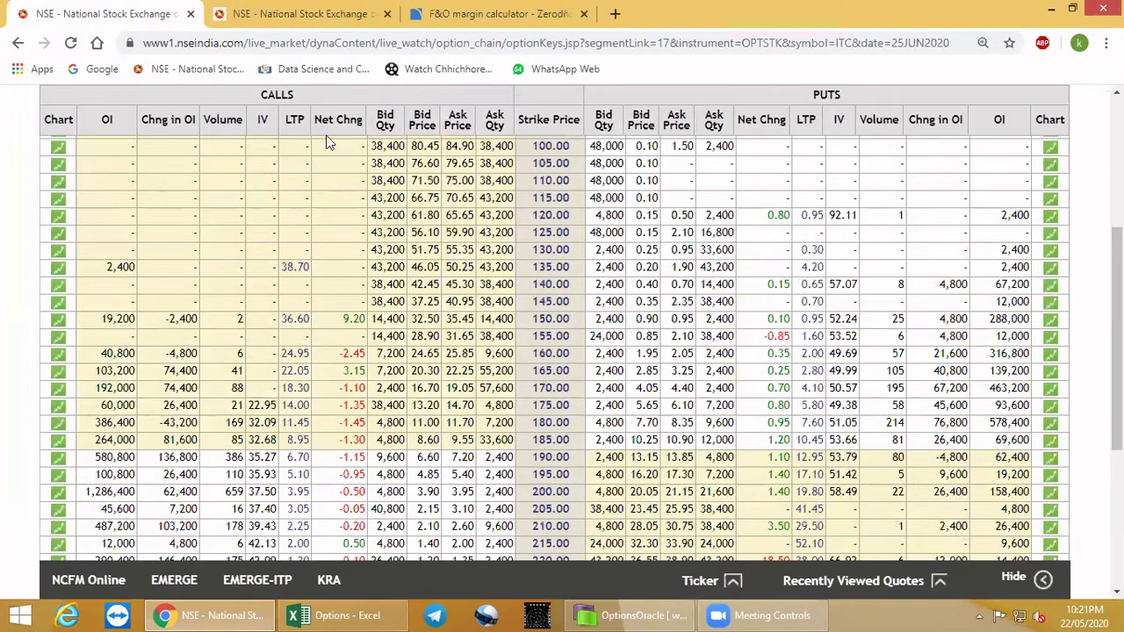
scroll(326, 135, down, 1)
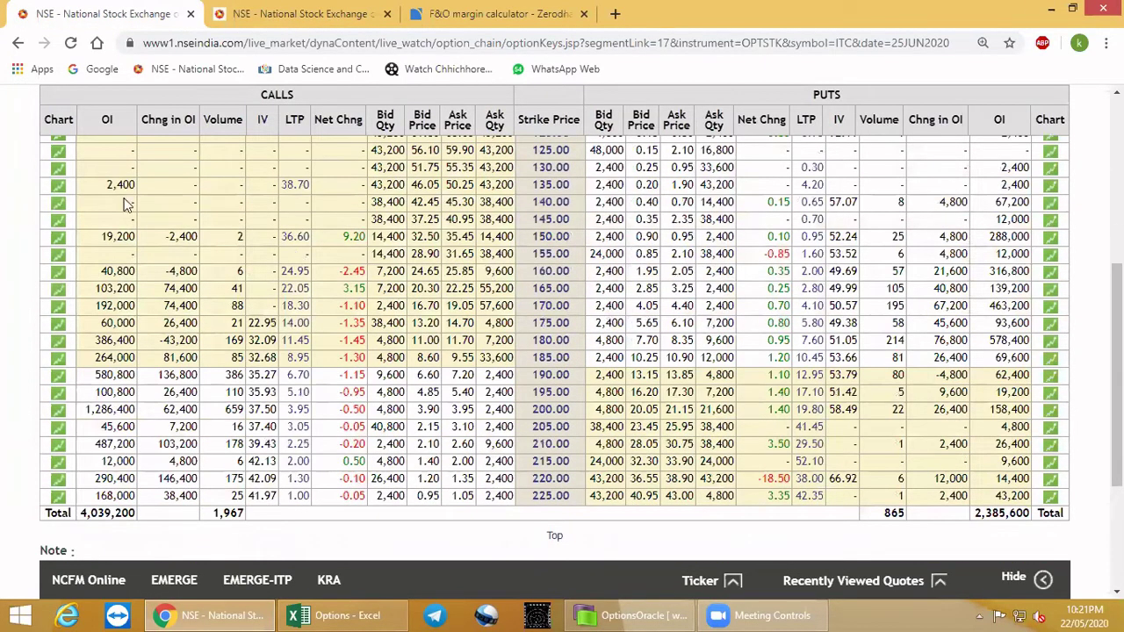
scroll(126, 204, up, 2)
scroll(92, 144, down, 3)
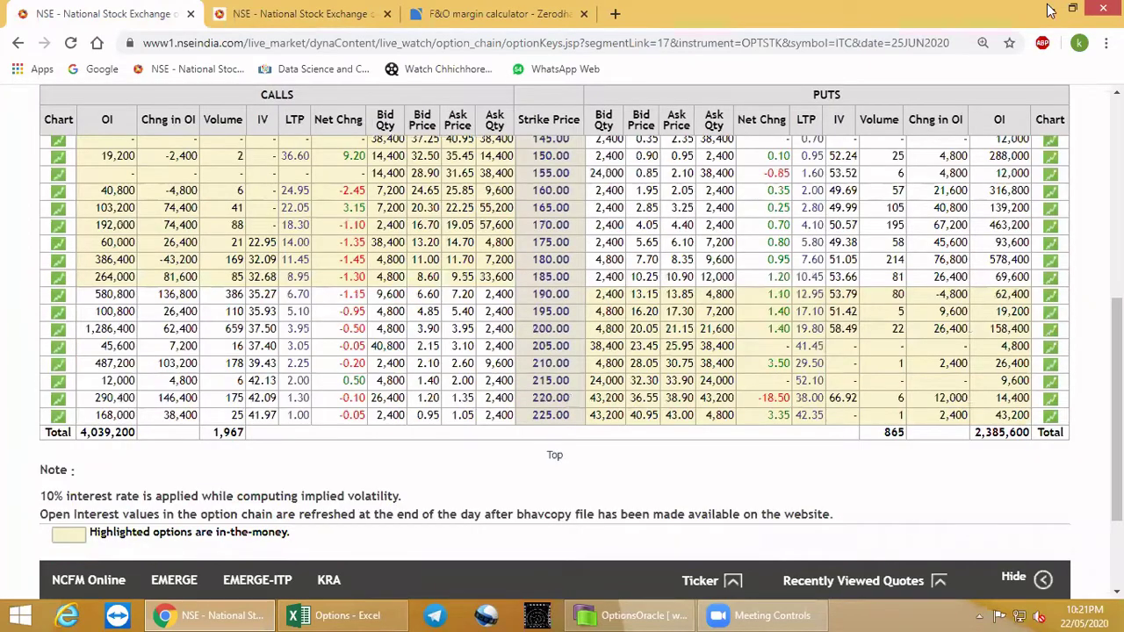
Step: Switch to OptionsOracle and load the strategy file ITC june short iron condor.opo, freezing its prices, dates and commissions
click(624, 615)
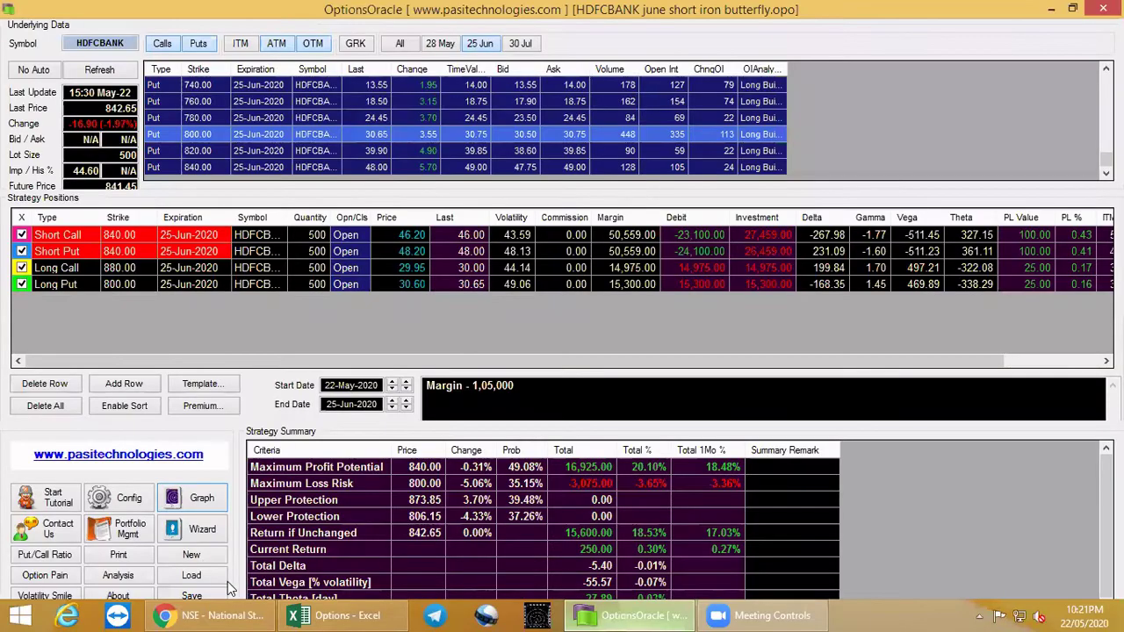
click(215, 578)
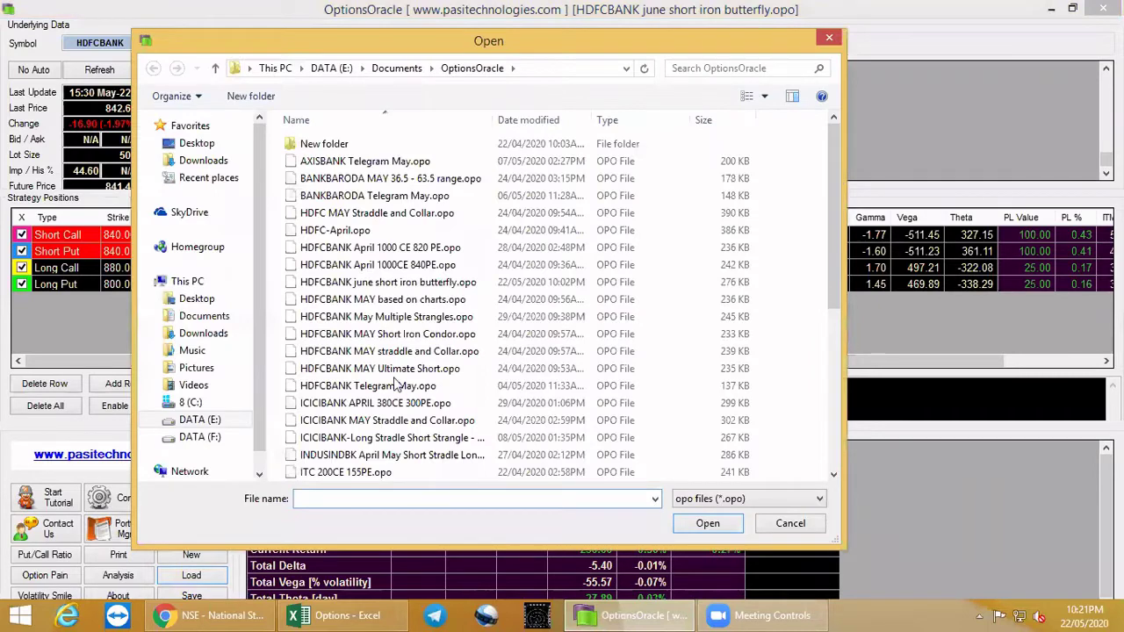
scroll(395, 386, down, 2)
click(395, 378)
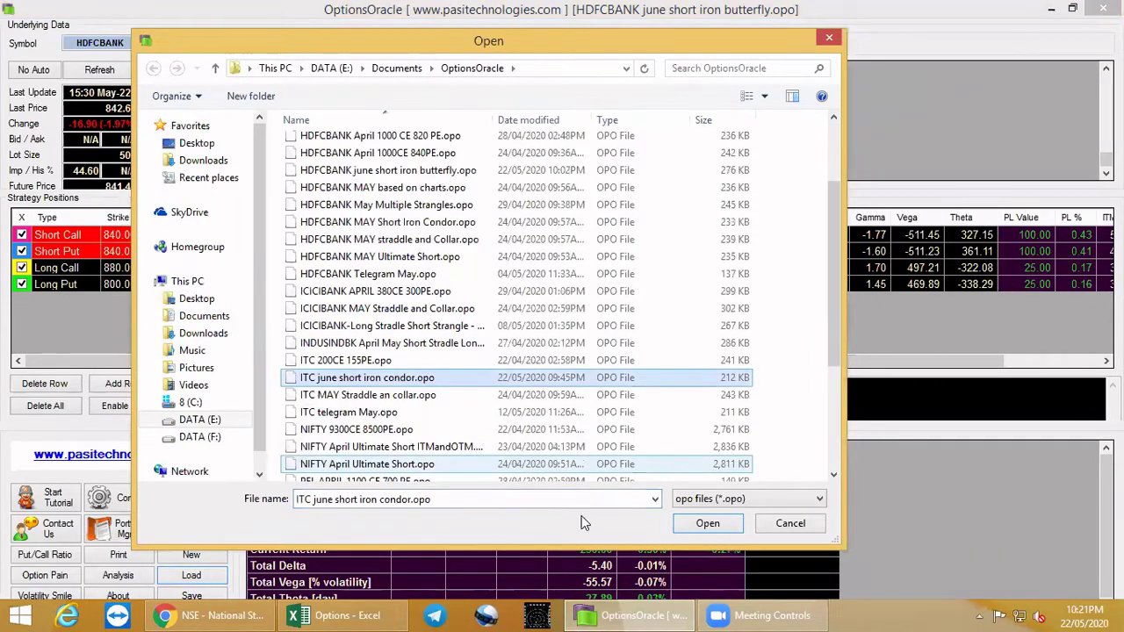
click(708, 523)
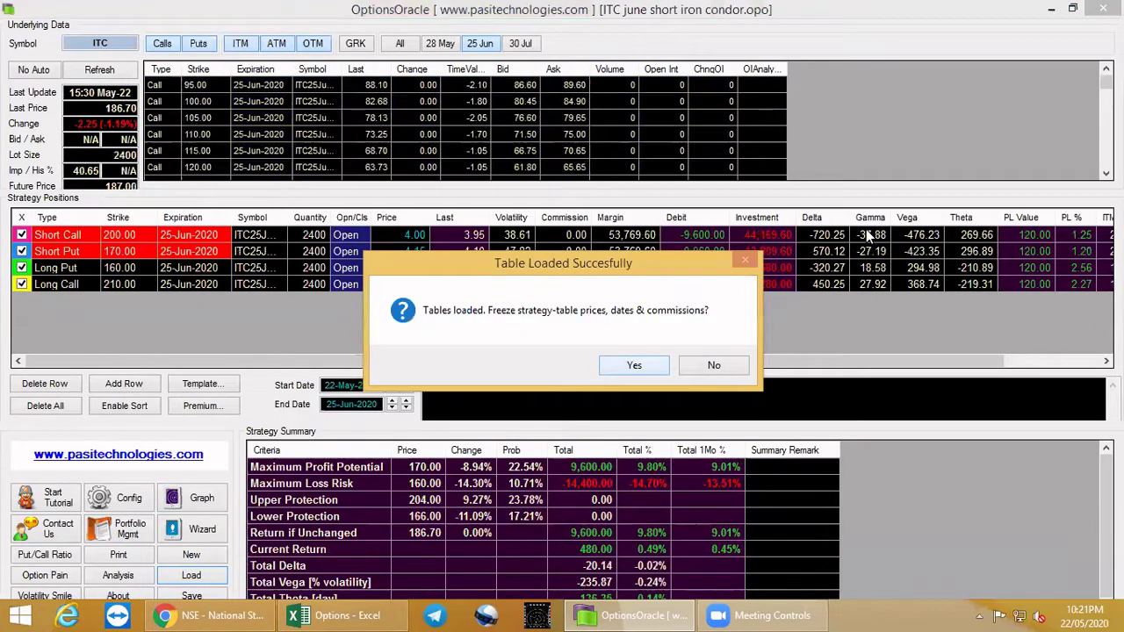
key(Return)
Step: Compare the two Long Iron Condor buy legs in the Excel sheet with the ITC option chain in Chrome
click(325, 615)
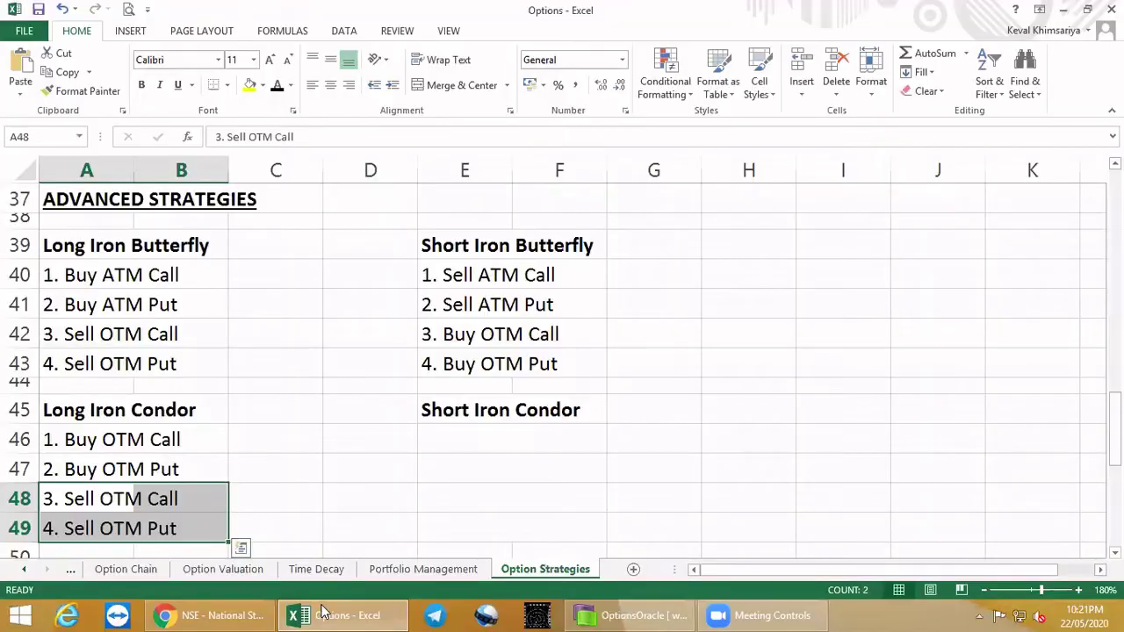
click(218, 613)
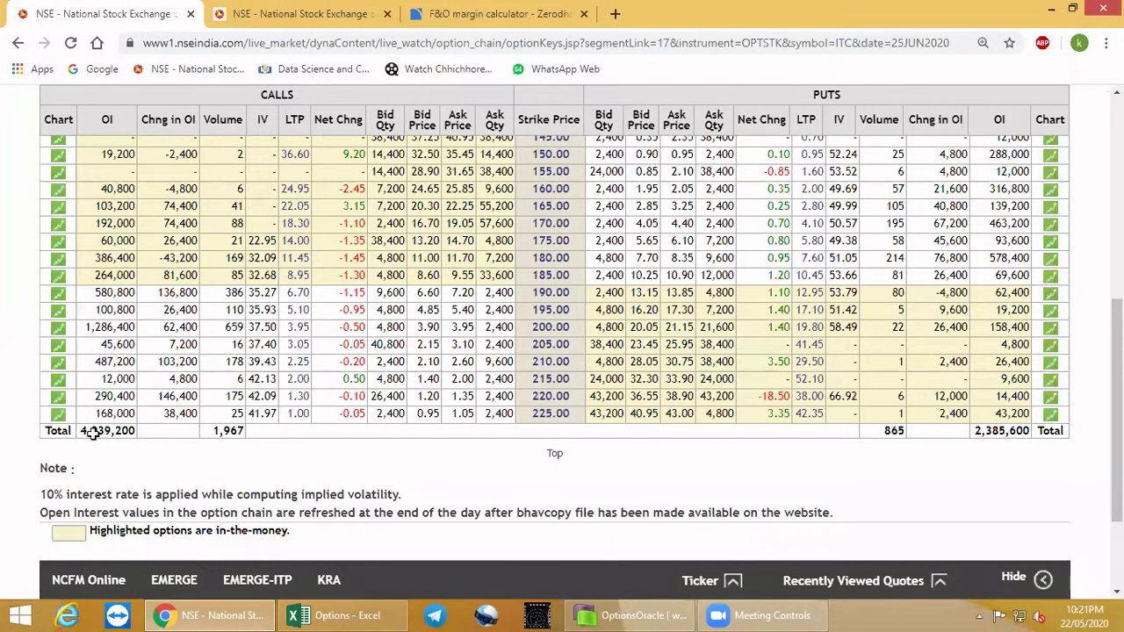
key(alt+Tab)
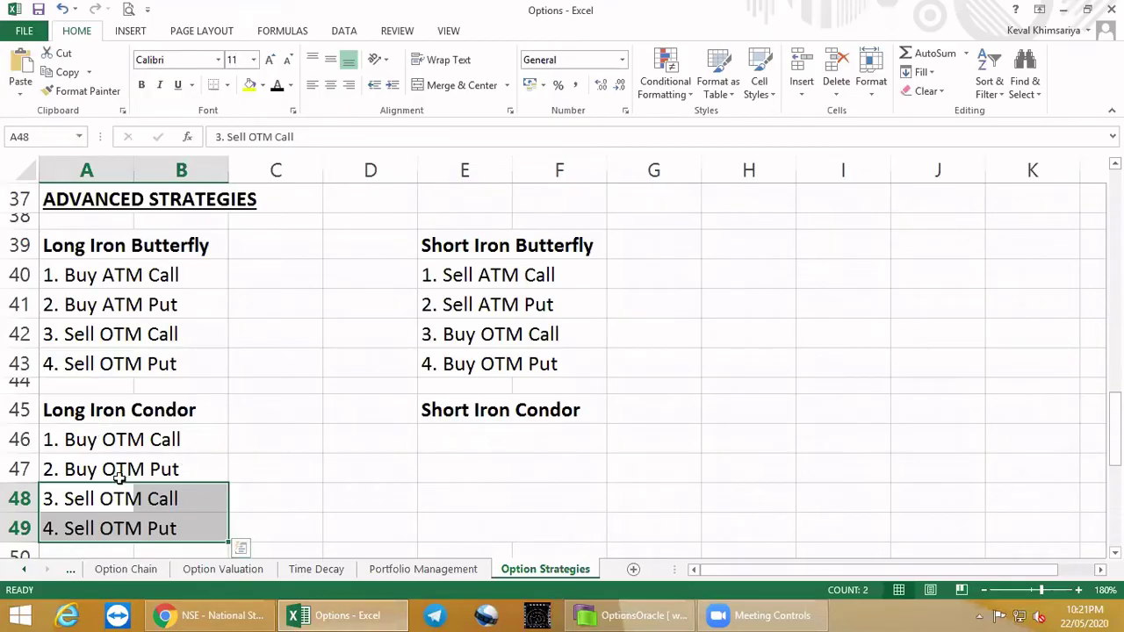
drag(119, 444, 119, 473)
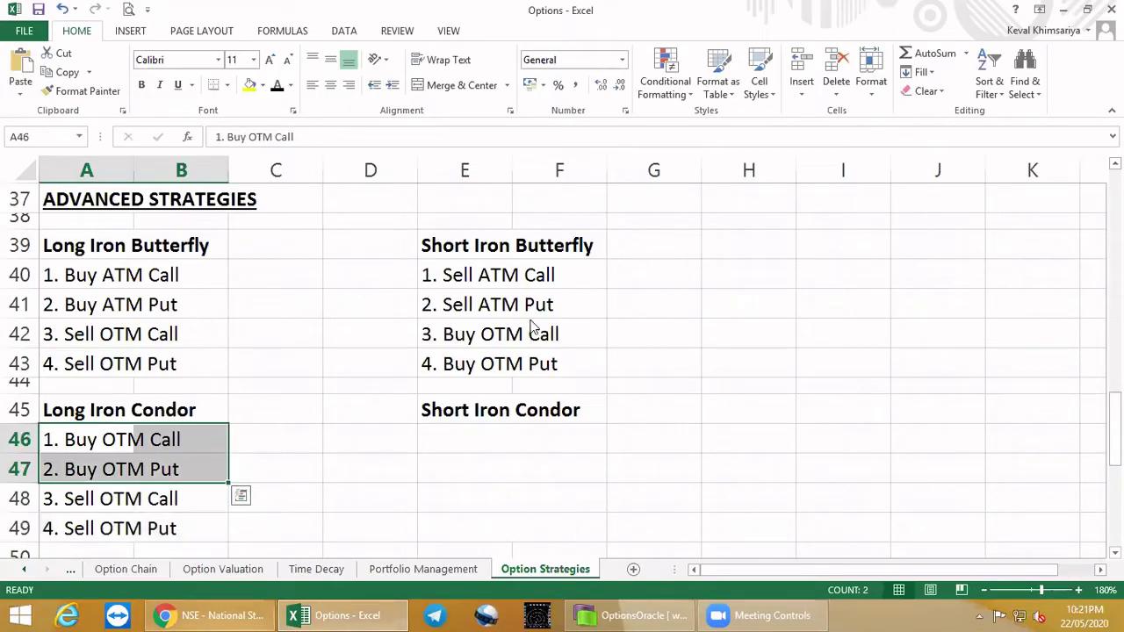
key(alt+Tab)
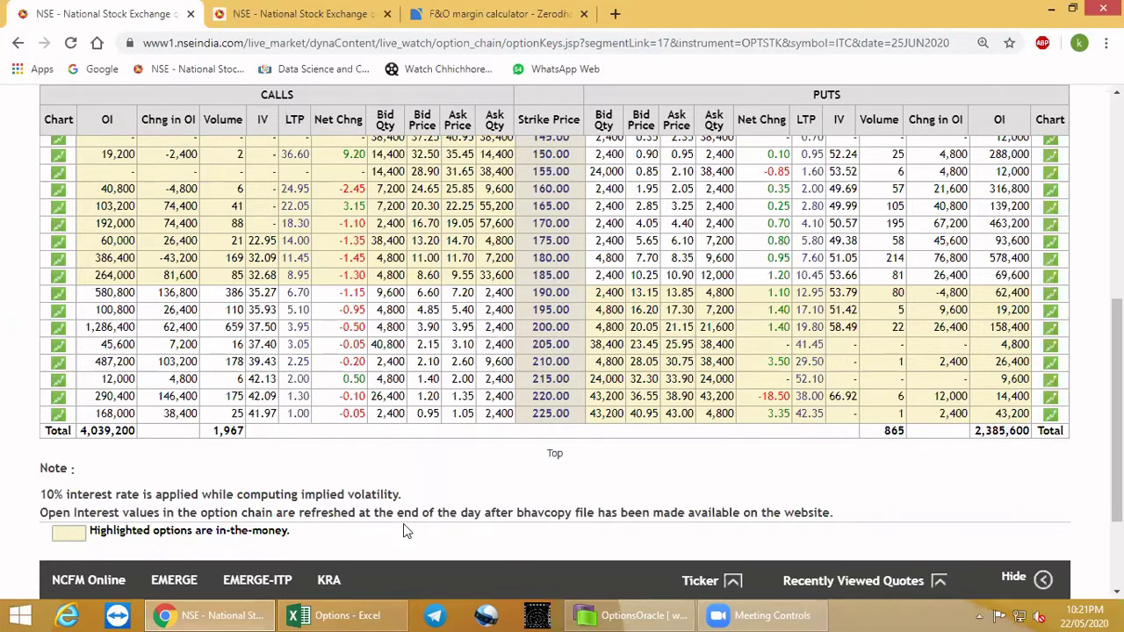
Step: In OptionsOracle, change the 200 strike position to Long Call and the 170 strike position to Long Put
key(alt+Tab)
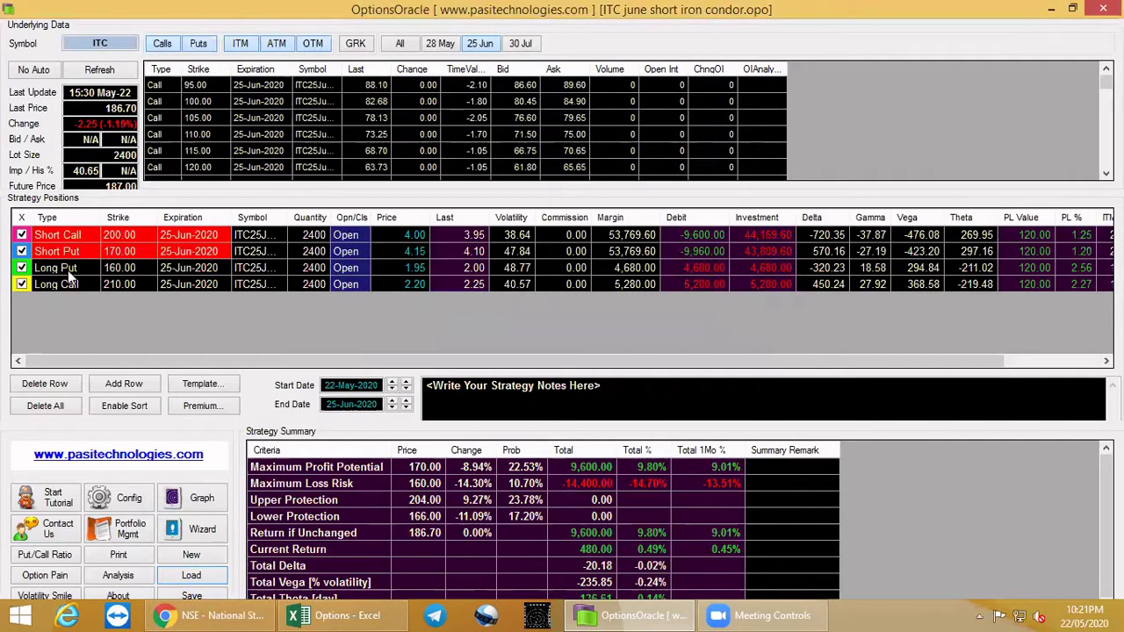
click(70, 236)
click(79, 235)
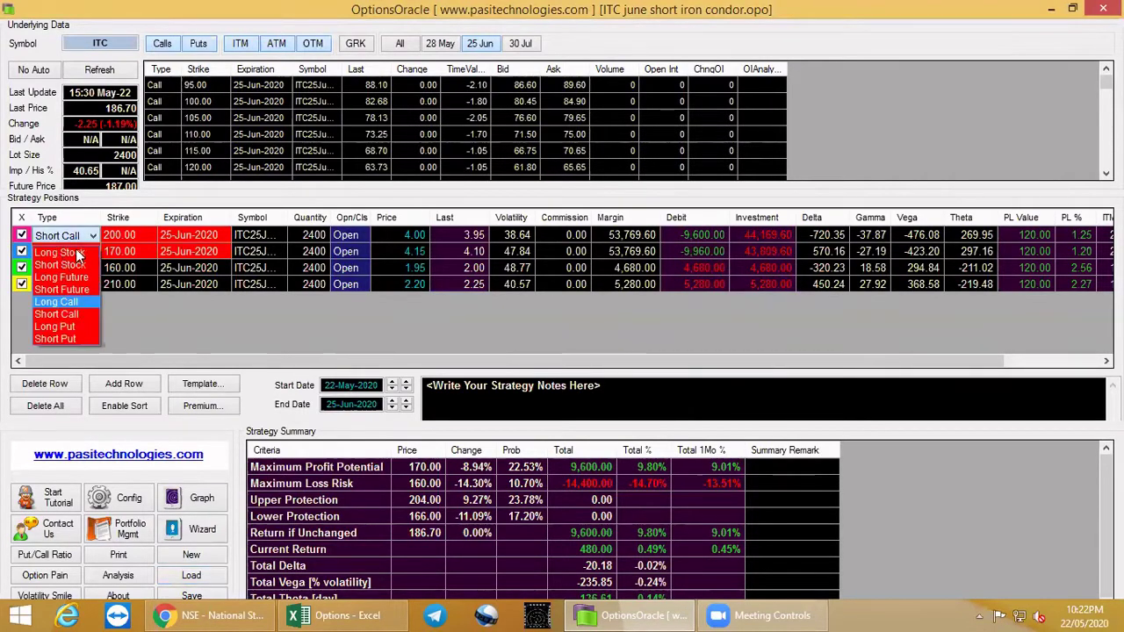
click(74, 302)
click(77, 251)
click(77, 251)
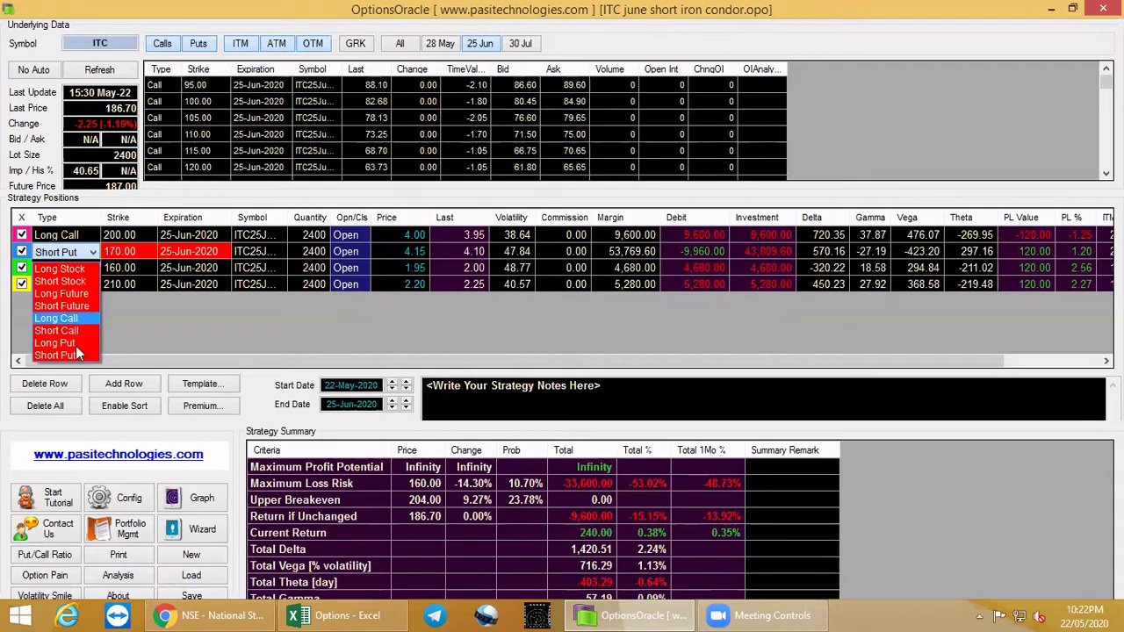
click(64, 342)
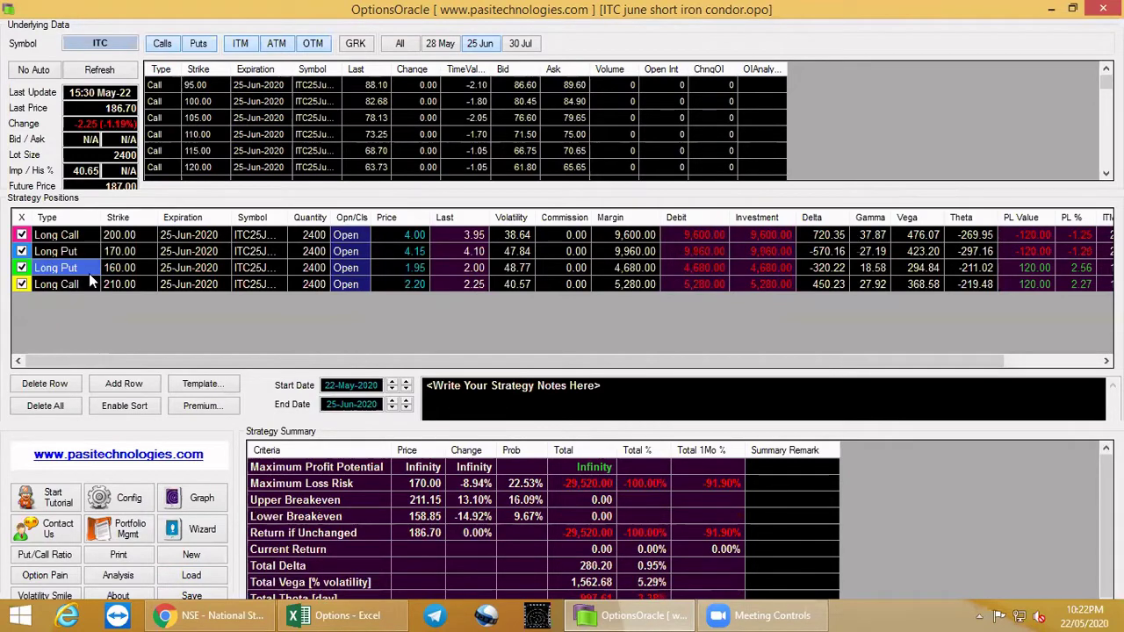
Step: Set the 160 strike position to Short Call and the 210 strike position to Short Put, and exclude both from the strategy
click(91, 276)
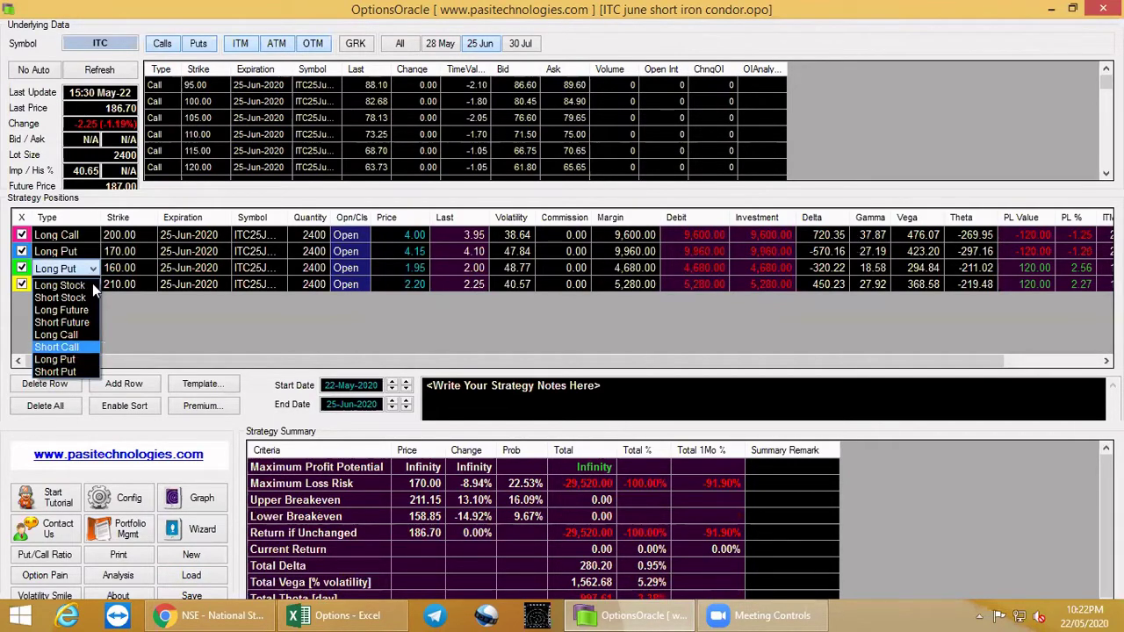
click(64, 347)
click(94, 284)
click(94, 284)
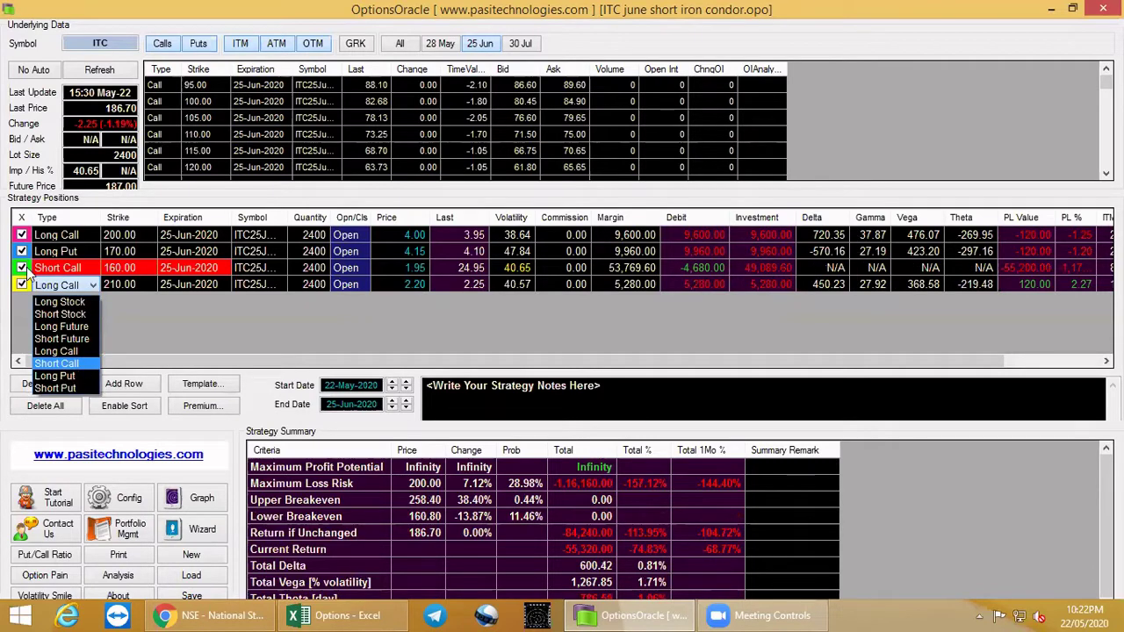
click(55, 388)
click(23, 268)
click(23, 284)
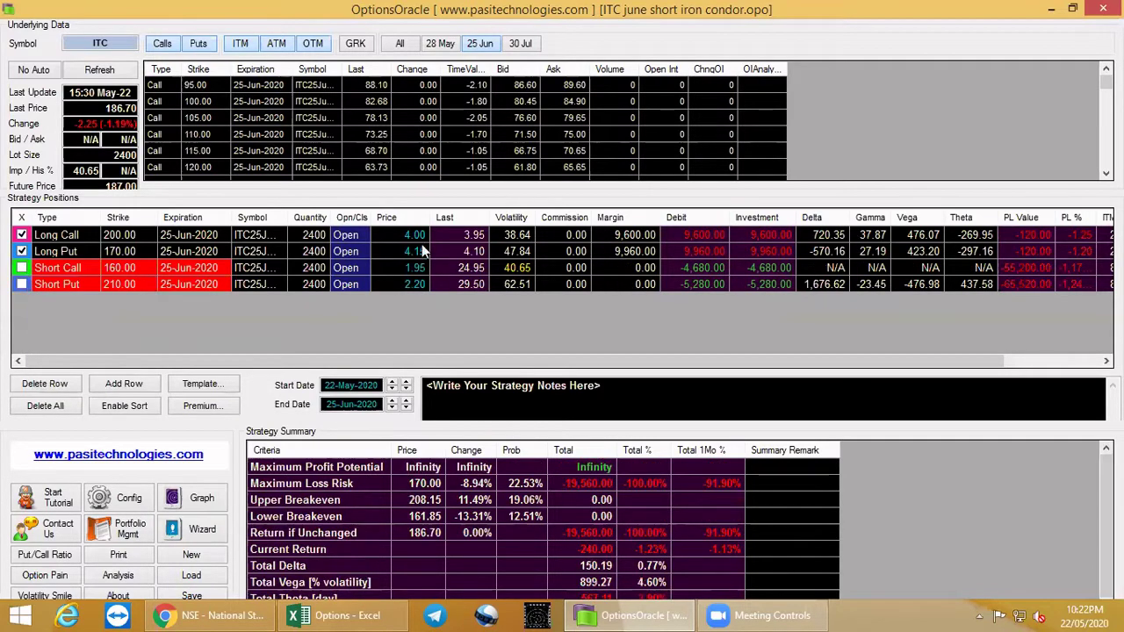
Step: Review the 200 call and 170 put strikes and examine their combined payoff graph in a maximized window
click(129, 238)
click(128, 251)
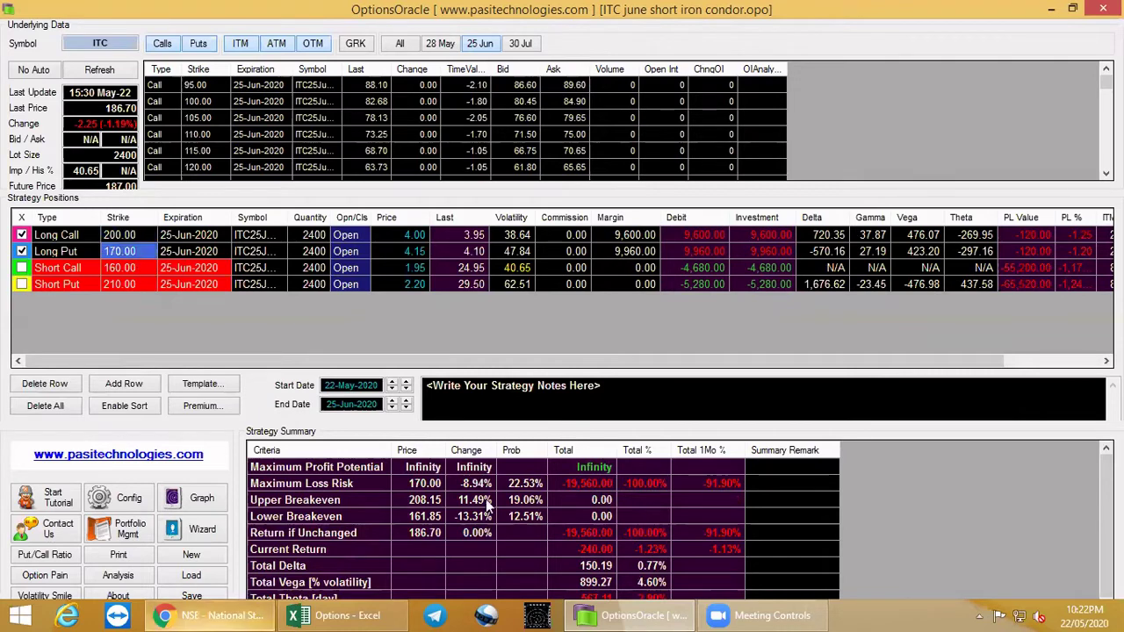
key(alt+Tab)
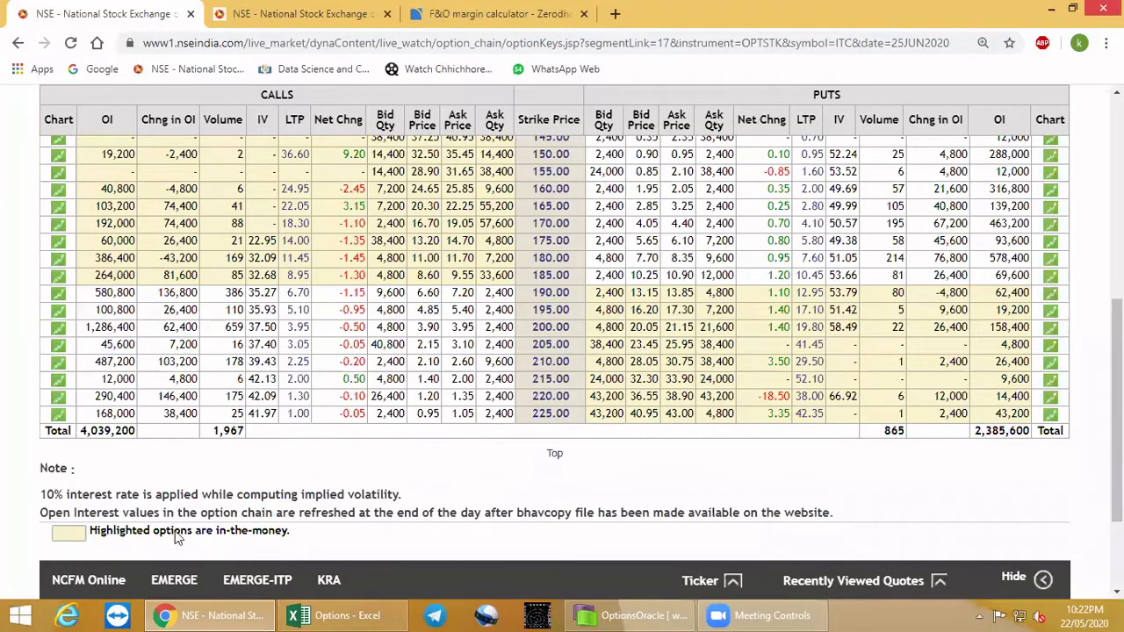
key(alt+Tab)
click(193, 498)
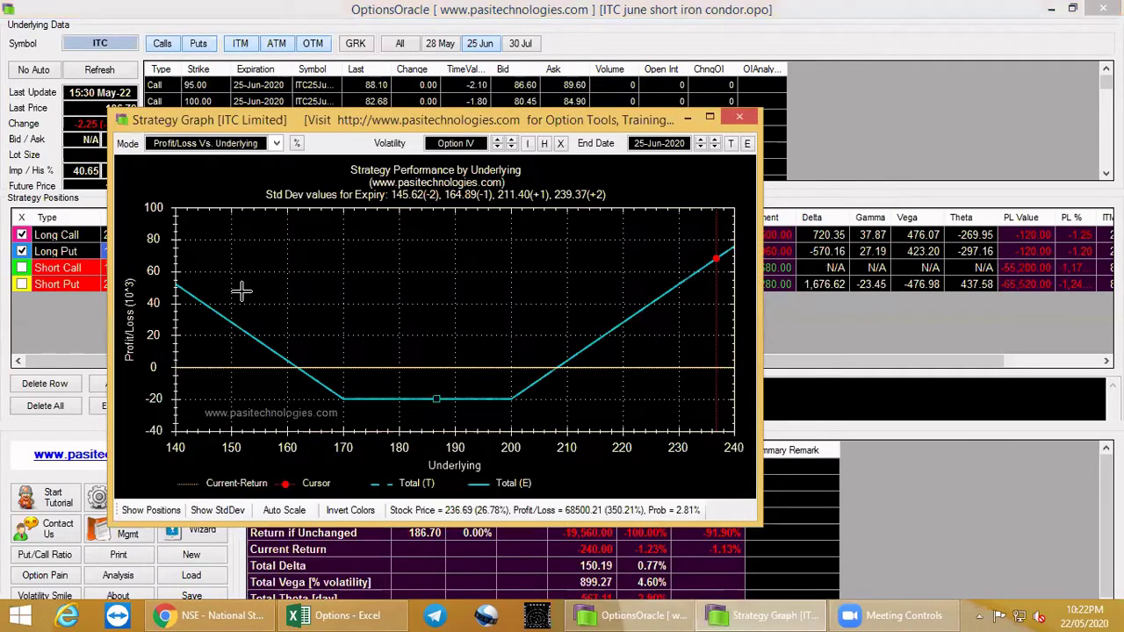
click(709, 117)
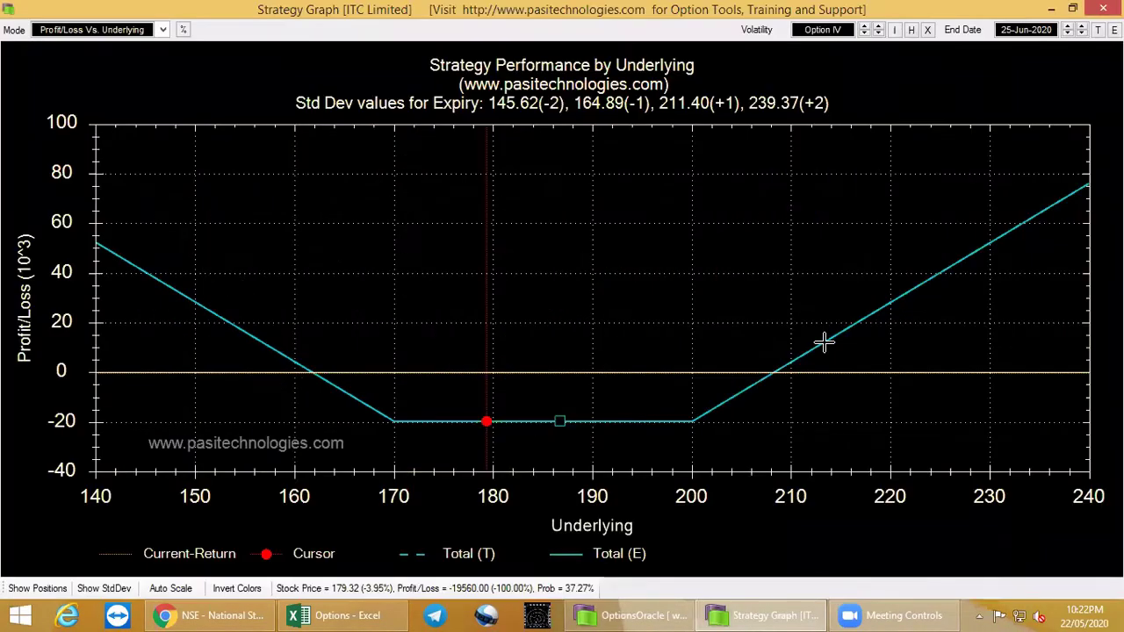
click(355, 384)
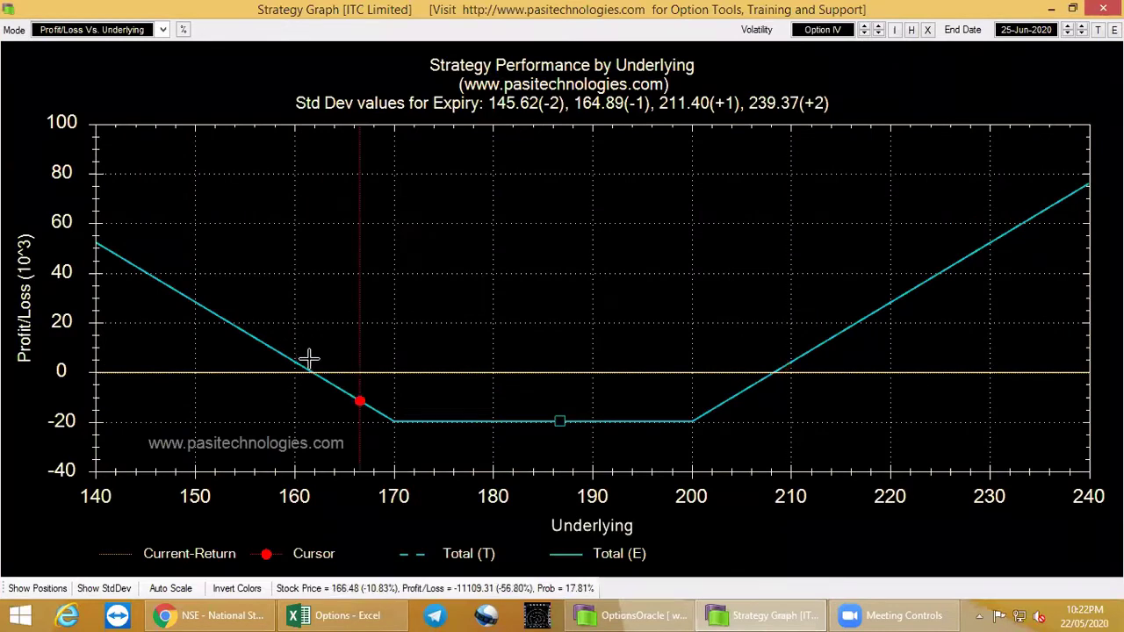
Step: Probe the upper and lower breakeven points on the payoff graph of the two long positions, and close the graph
click(307, 354)
click(790, 345)
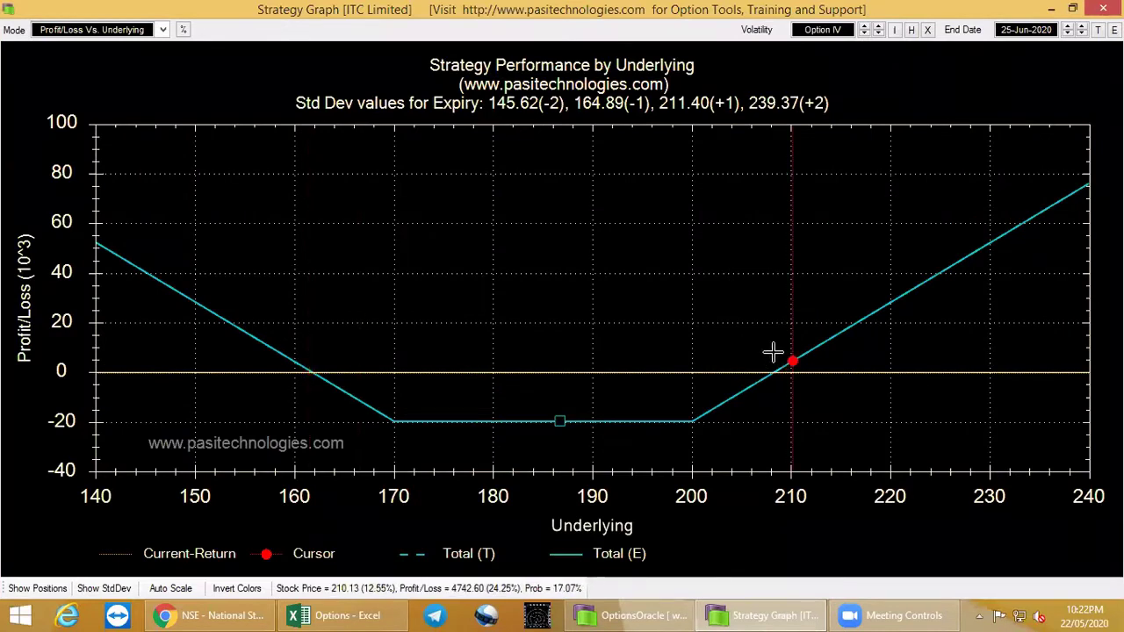
click(773, 352)
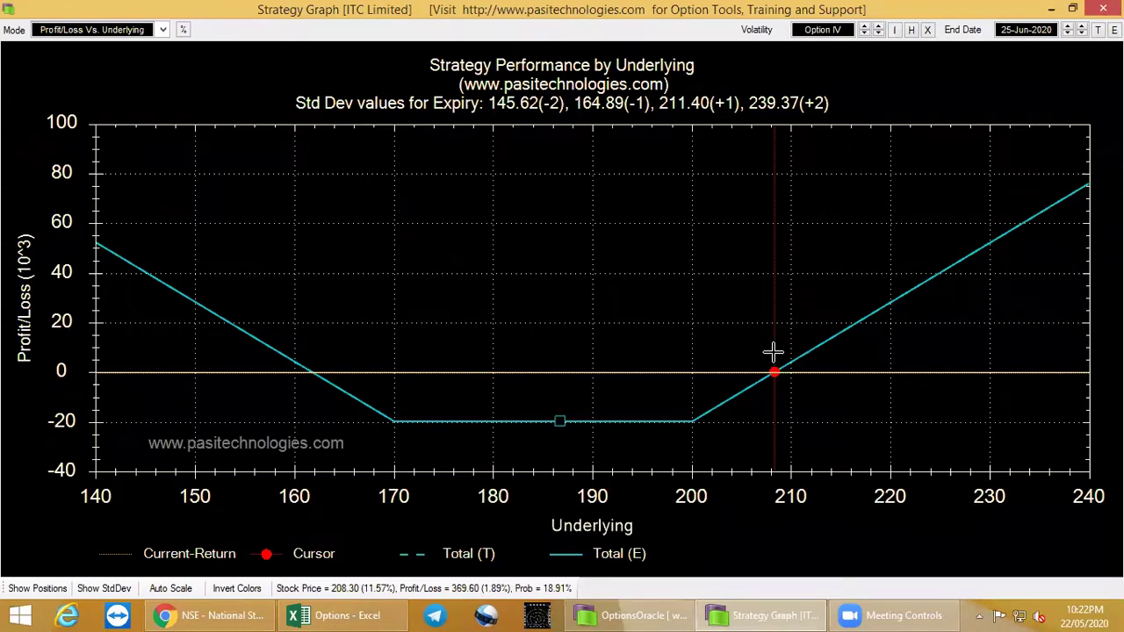
click(772, 352)
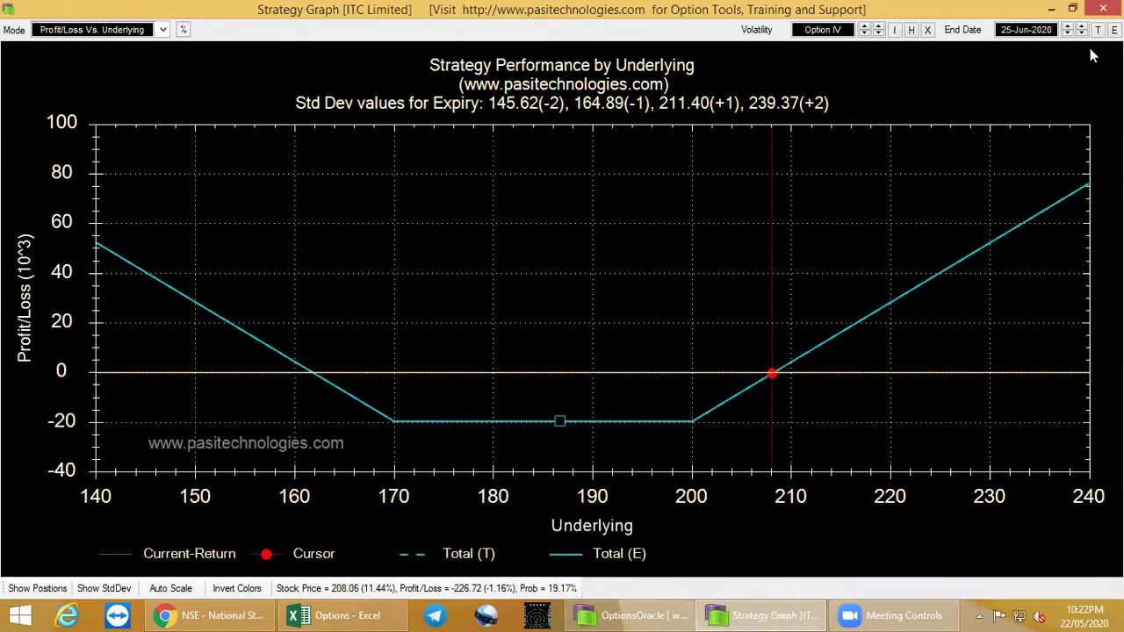
click(1065, 180)
click(773, 372)
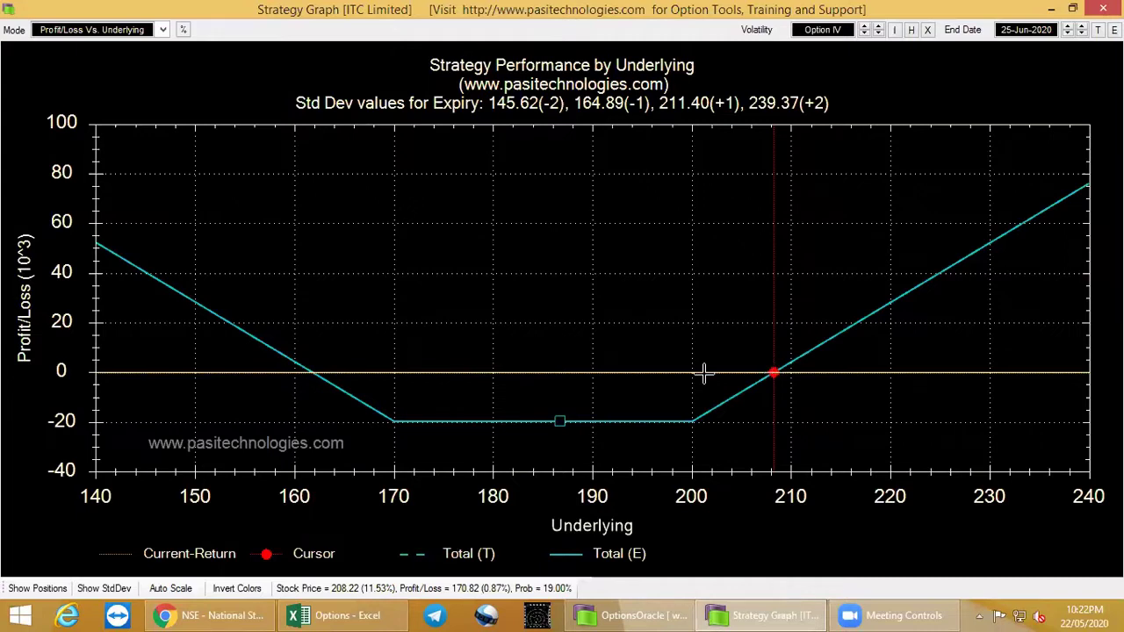
click(364, 382)
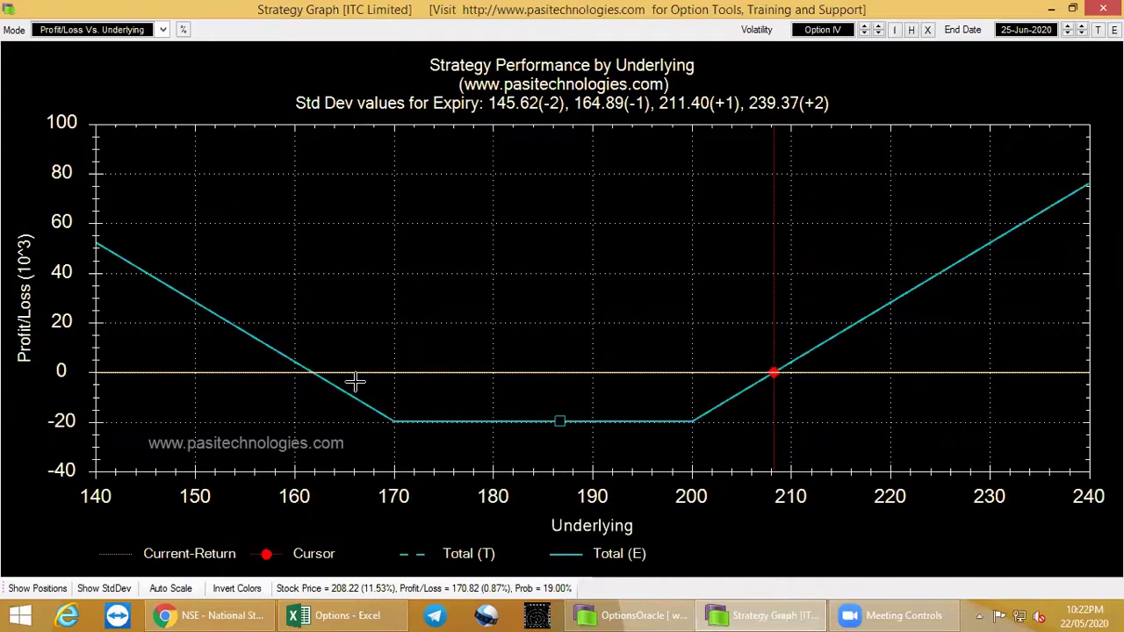
click(312, 366)
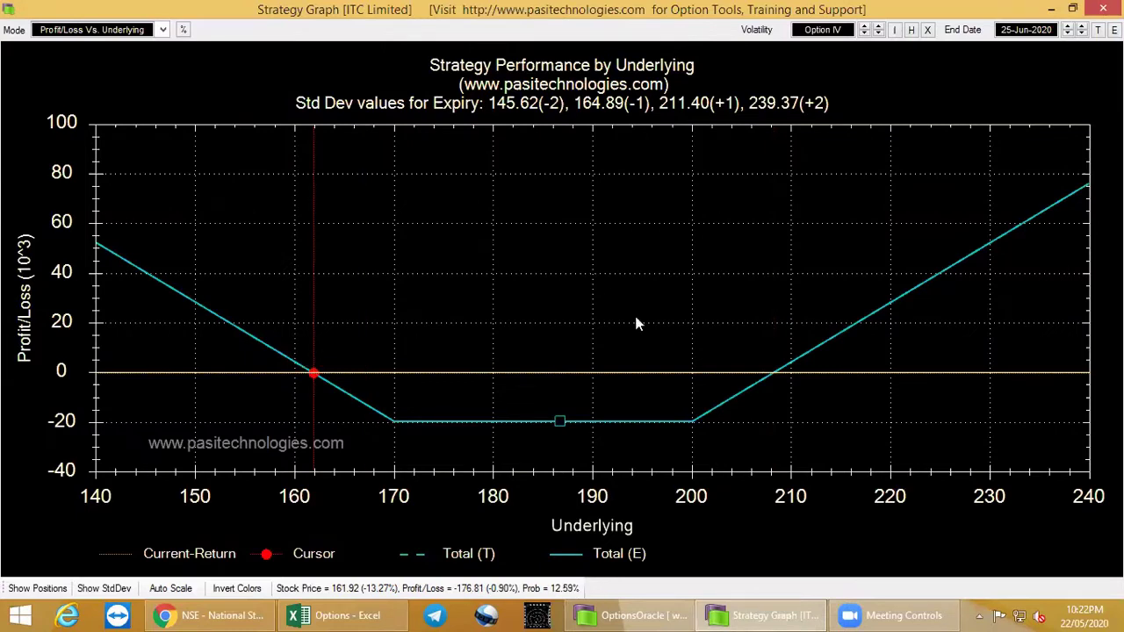
key(Escape)
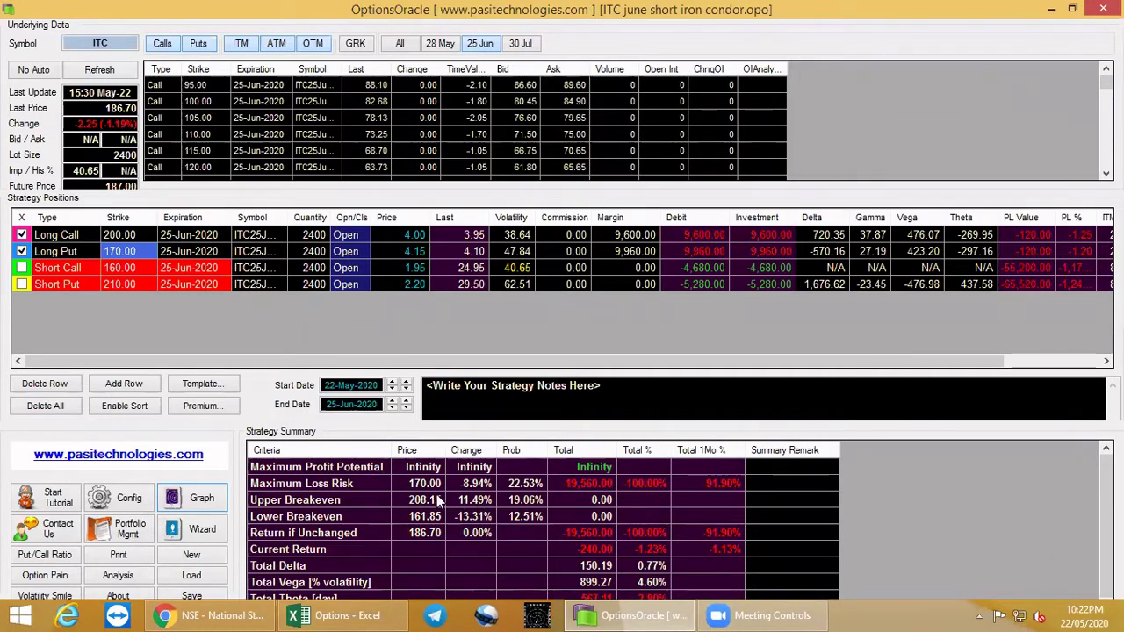
Step: Include the 160 and 210 strike positions in the strategy, and check the 200 call, 210 call, 170 put and 160 put premiums in Chrome's option chain
click(22, 284)
click(22, 268)
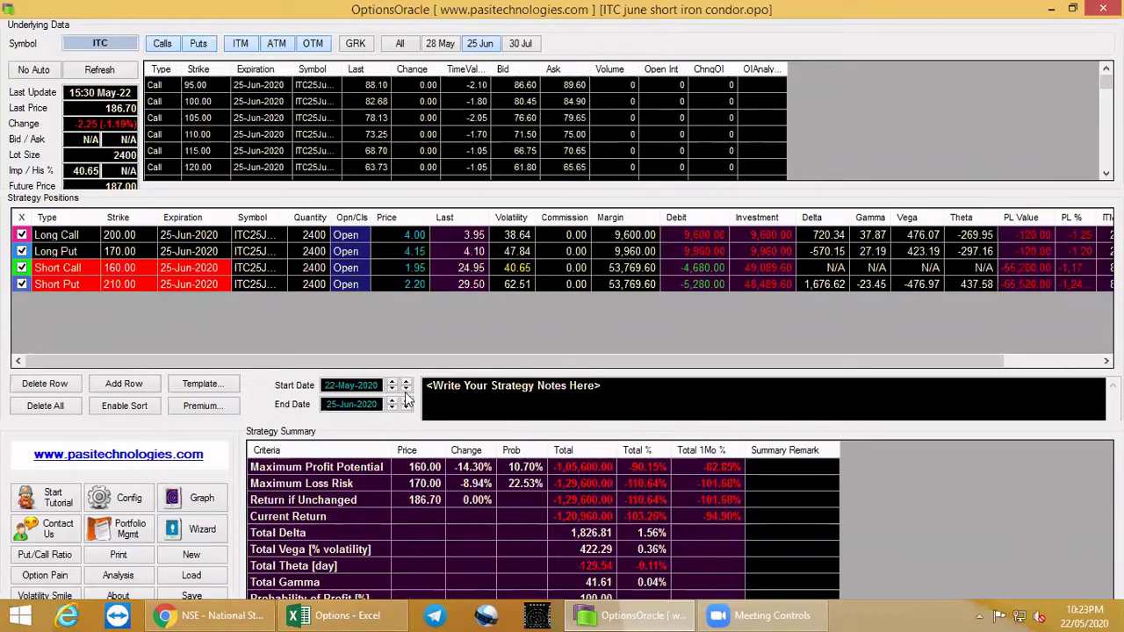
key(alt+Tab)
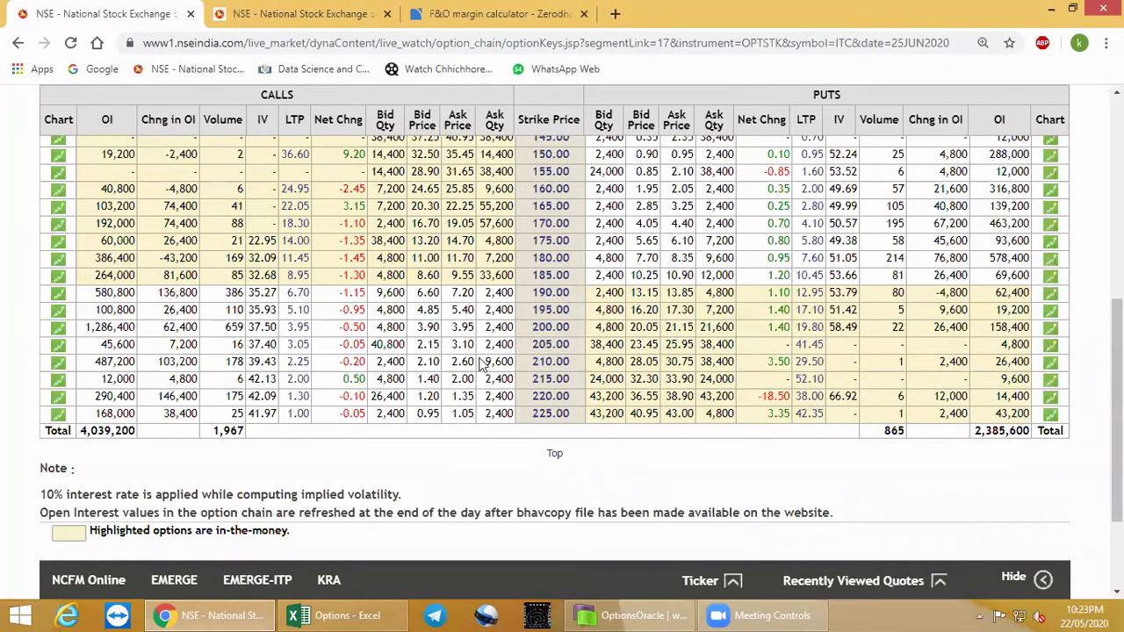
double_click(463, 327)
double_click(463, 361)
double_click(648, 225)
double_click(644, 188)
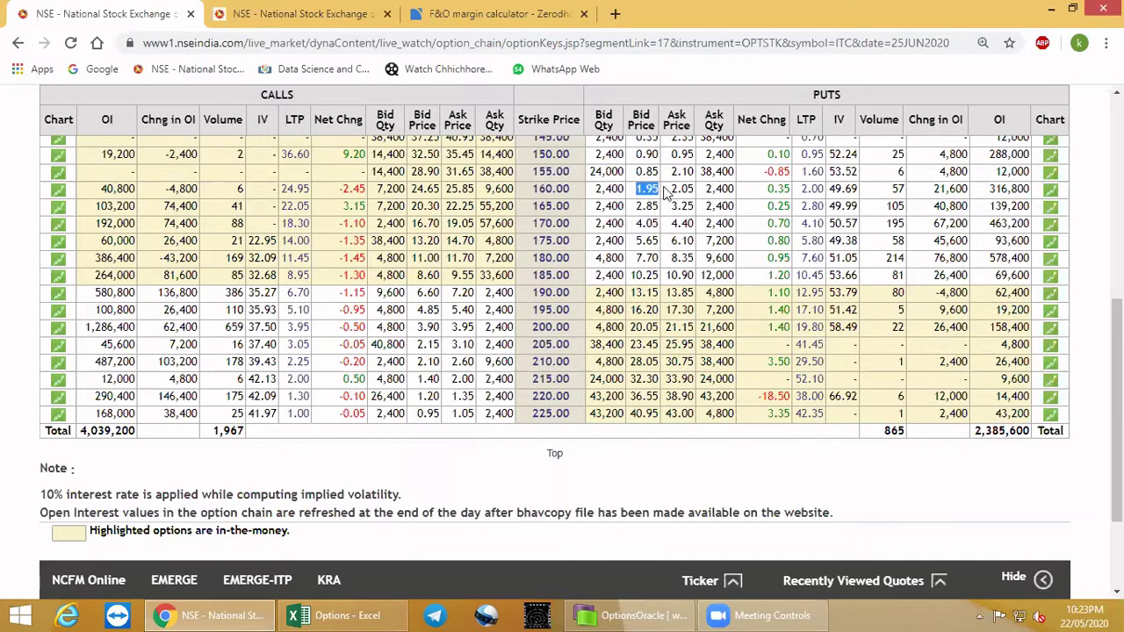
Step: Back in OptionsOracle, set the 160 strike to Short Put and the 210 strike to Short Call, and examine the four-leg payoff graph
click(1048, 11)
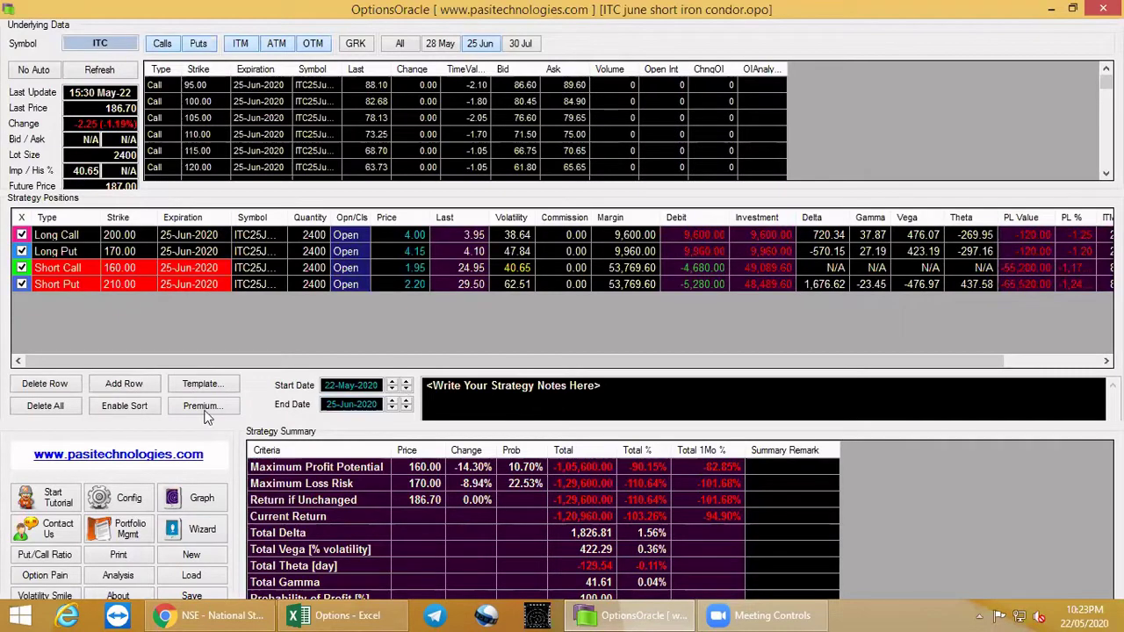
click(187, 509)
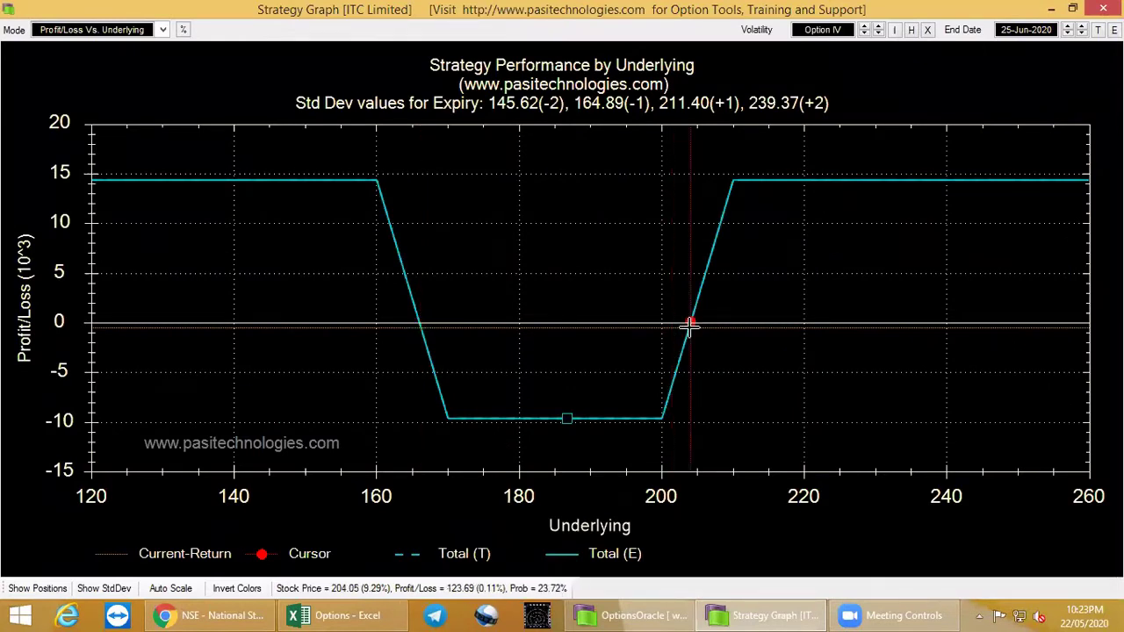
click(1103, 8)
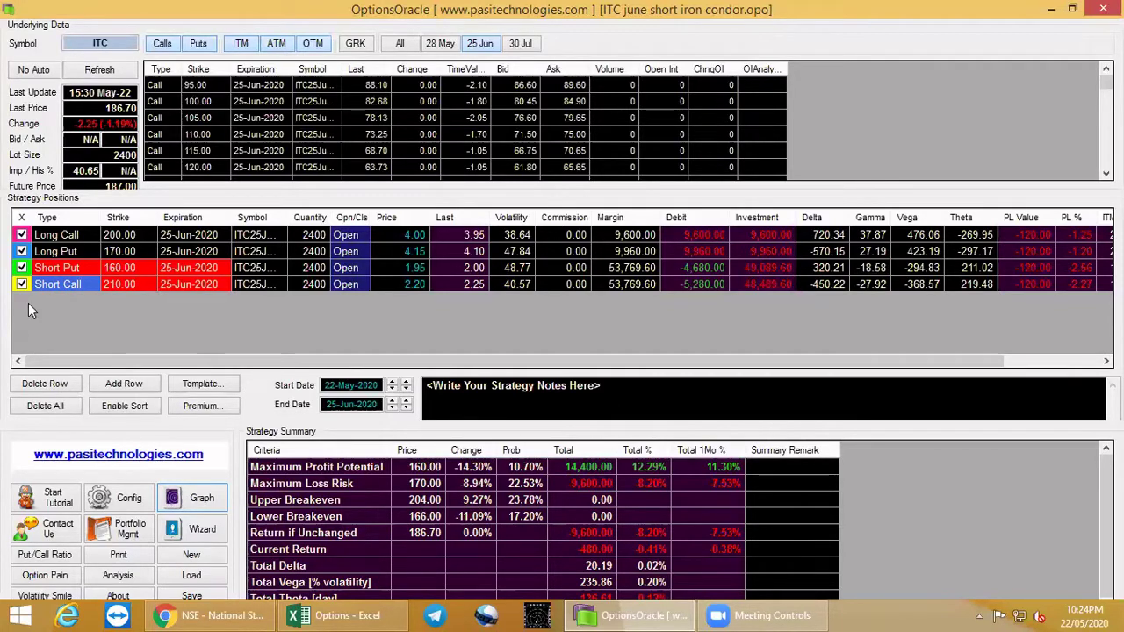
Step: Exclude both short positions to read the strategy summary of the long legs alone, and include them again
click(22, 268)
click(22, 285)
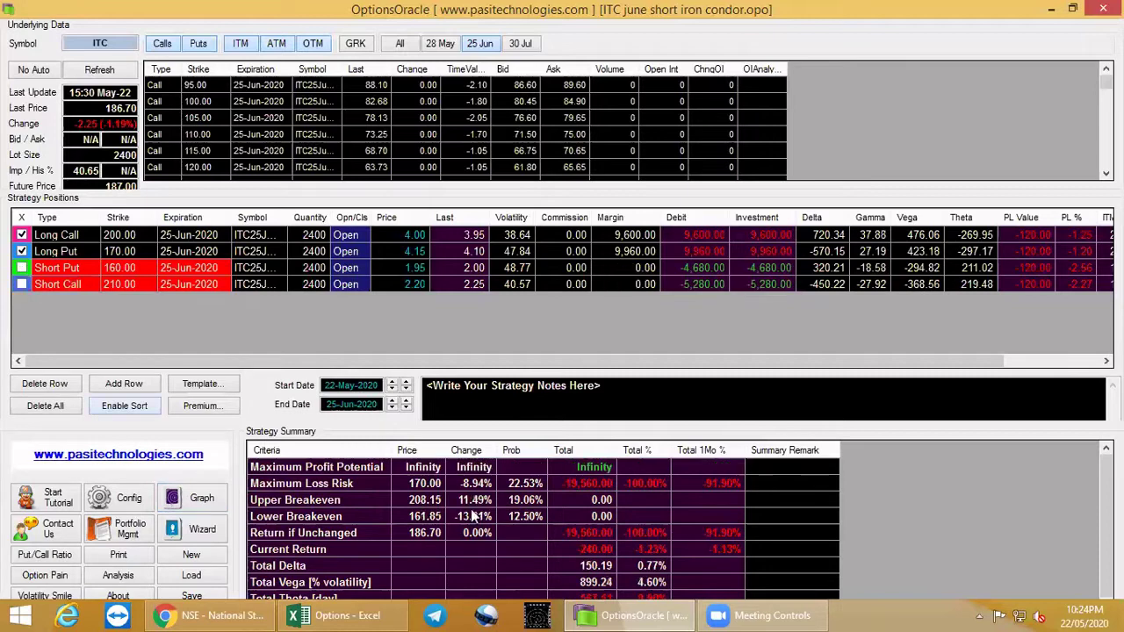
click(24, 267)
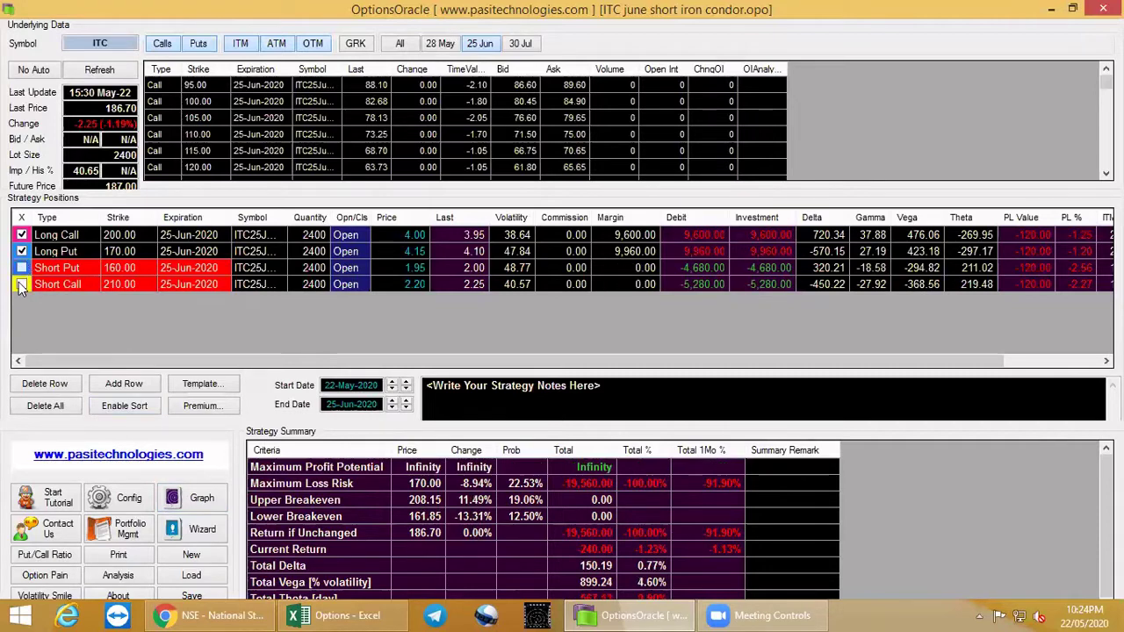
click(22, 285)
click(22, 268)
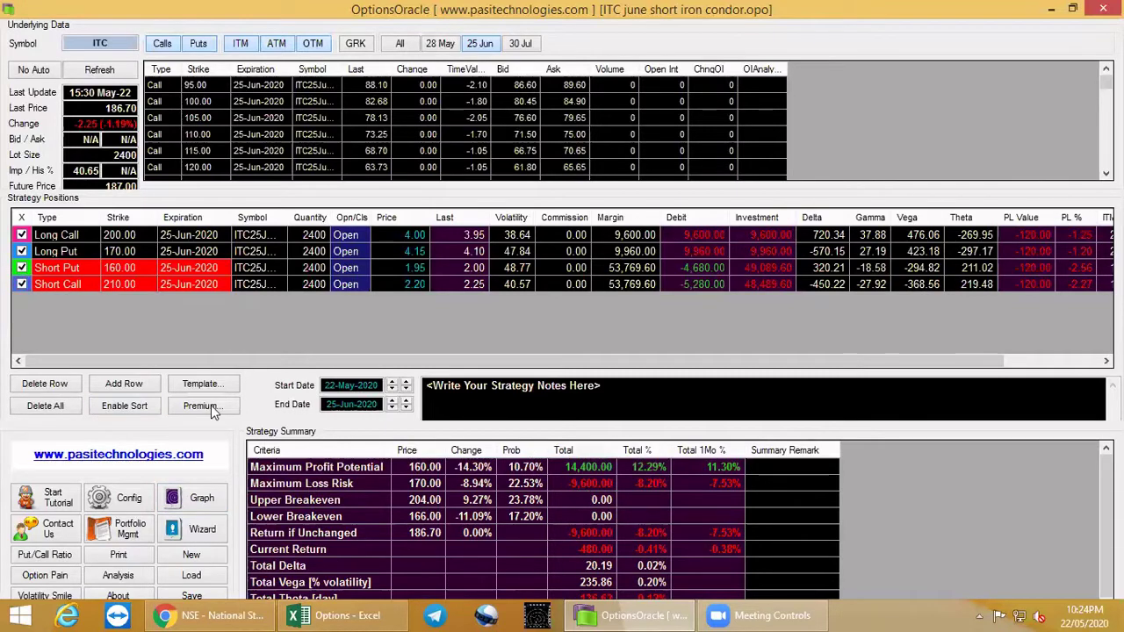
Step: Exclude the short positions and probe the maximum-loss zone on the payoff graph of the long call and put
click(22, 284)
click(202, 498)
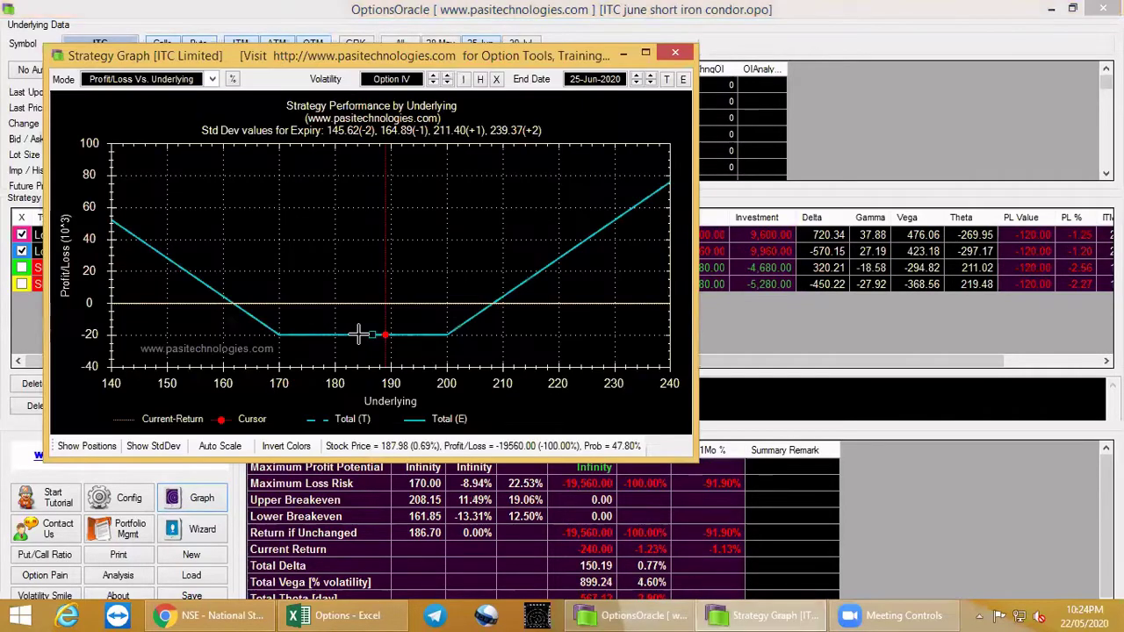
click(345, 336)
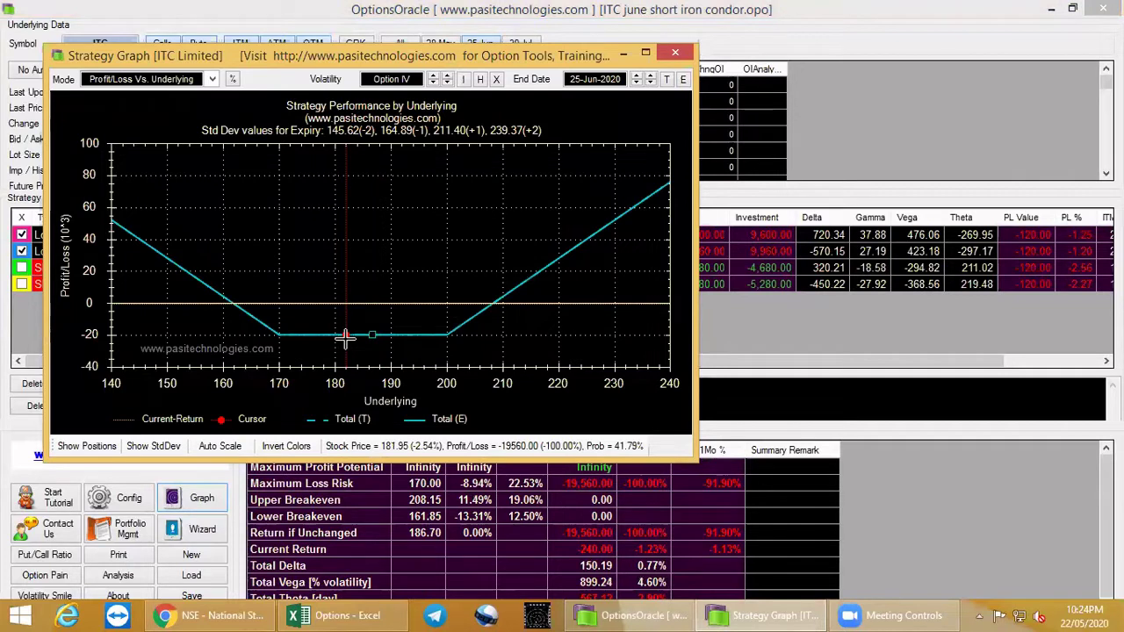
click(358, 337)
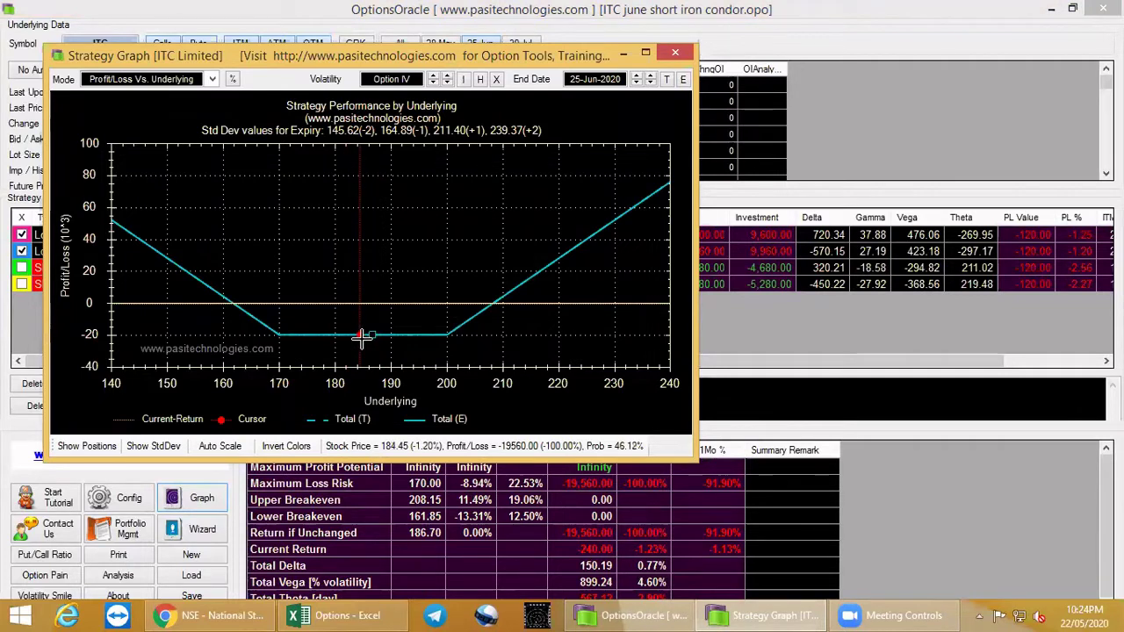
click(362, 337)
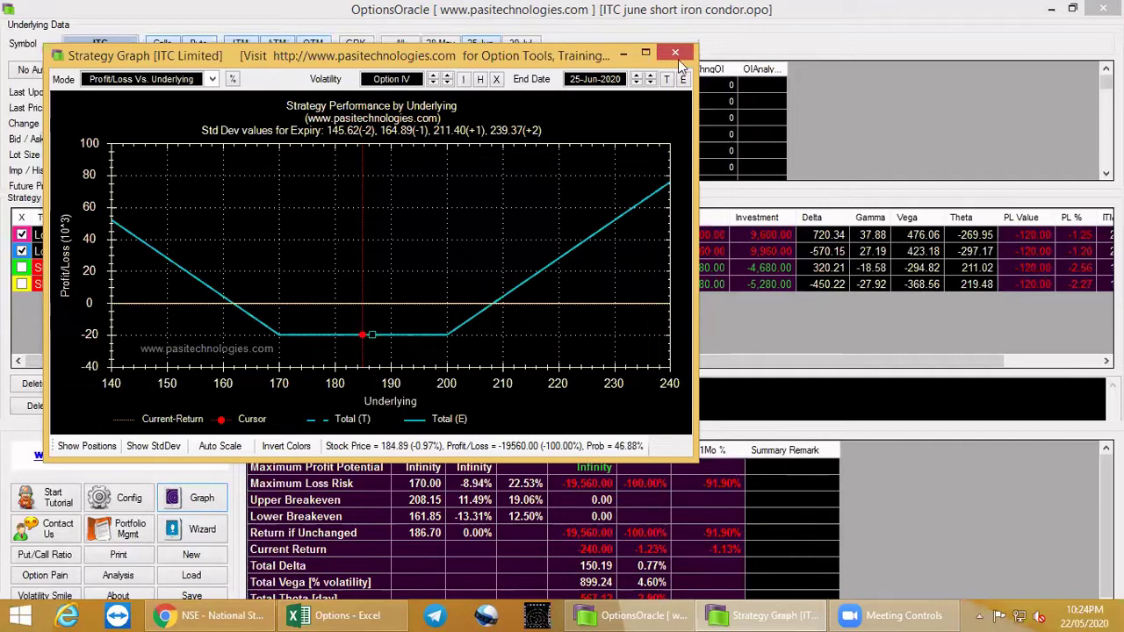
Step: Include both short positions again and probe the maximum loss and maximum profit on the full Long Iron Condor graph
click(26, 266)
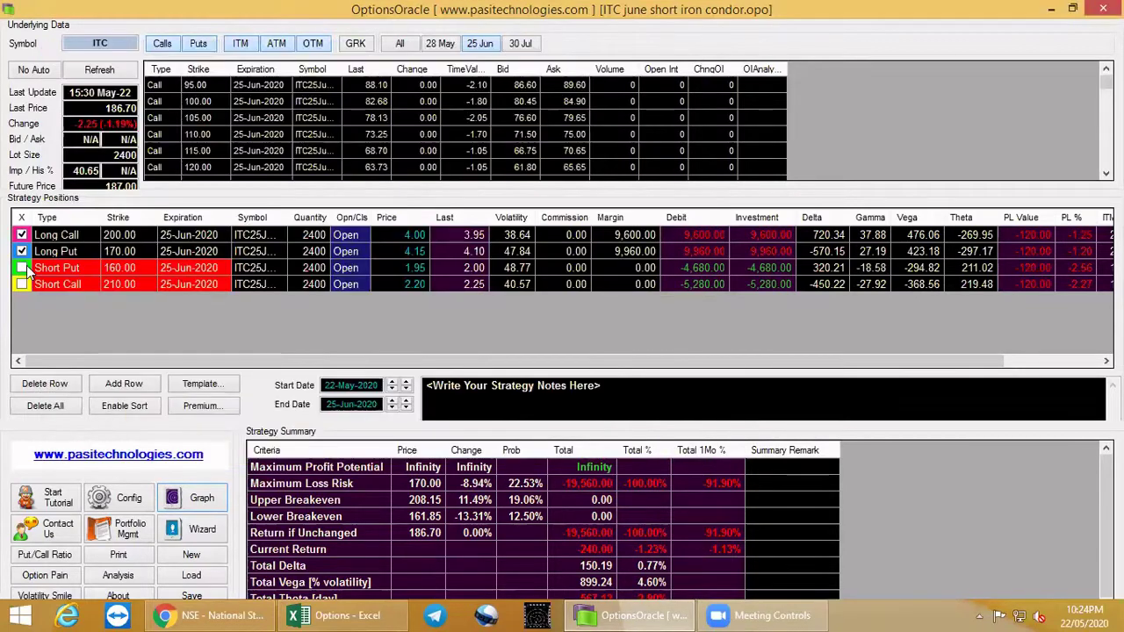
click(22, 283)
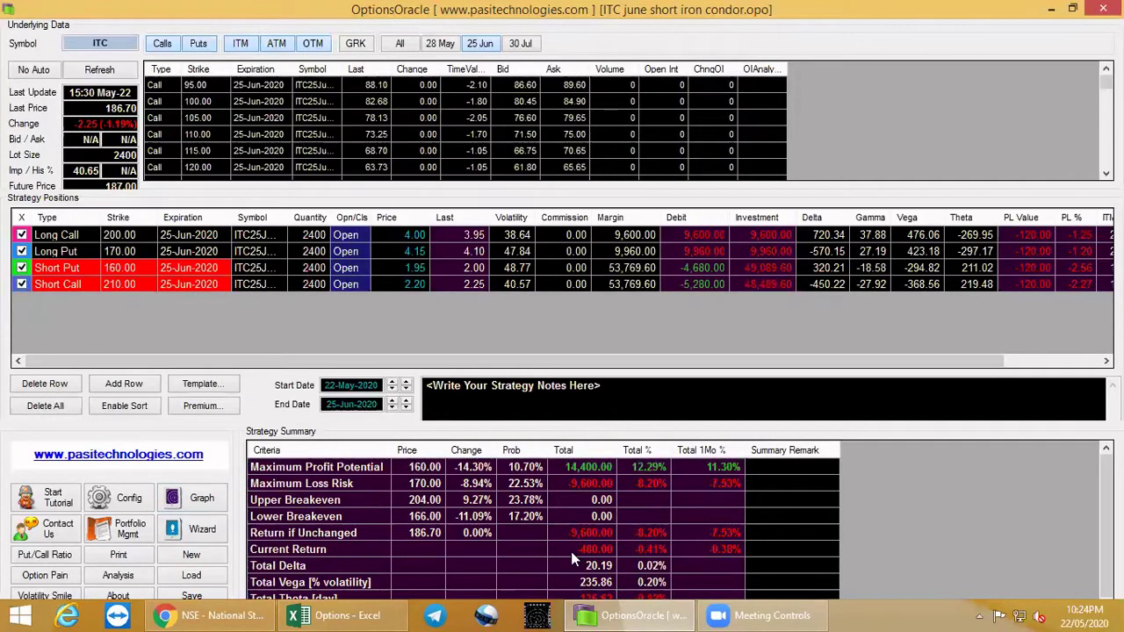
click(180, 505)
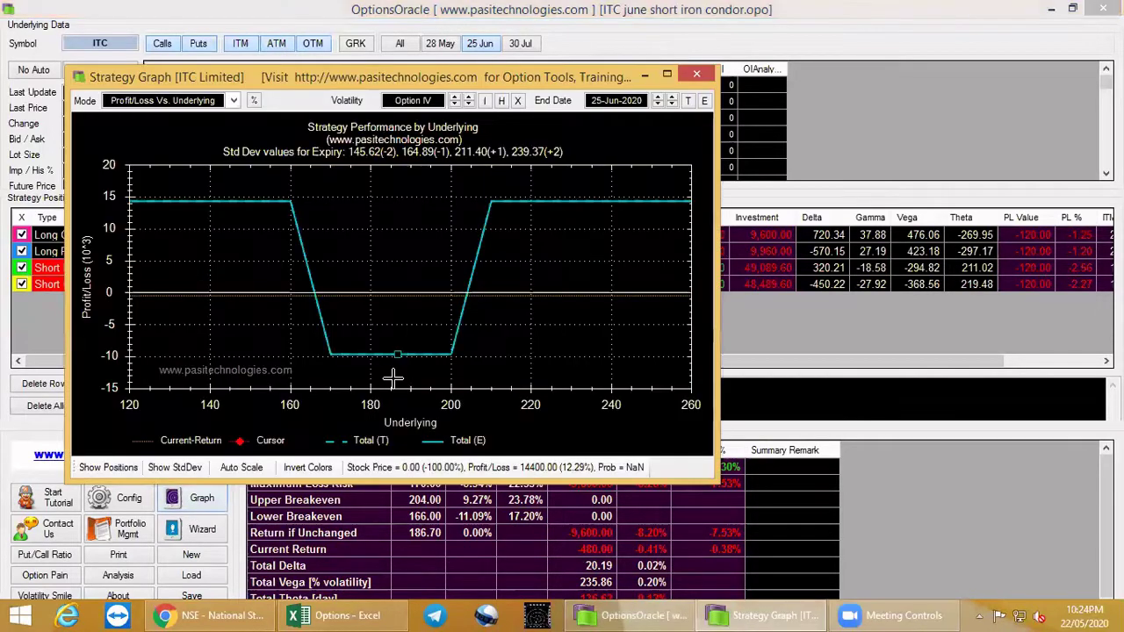
click(404, 354)
click(685, 202)
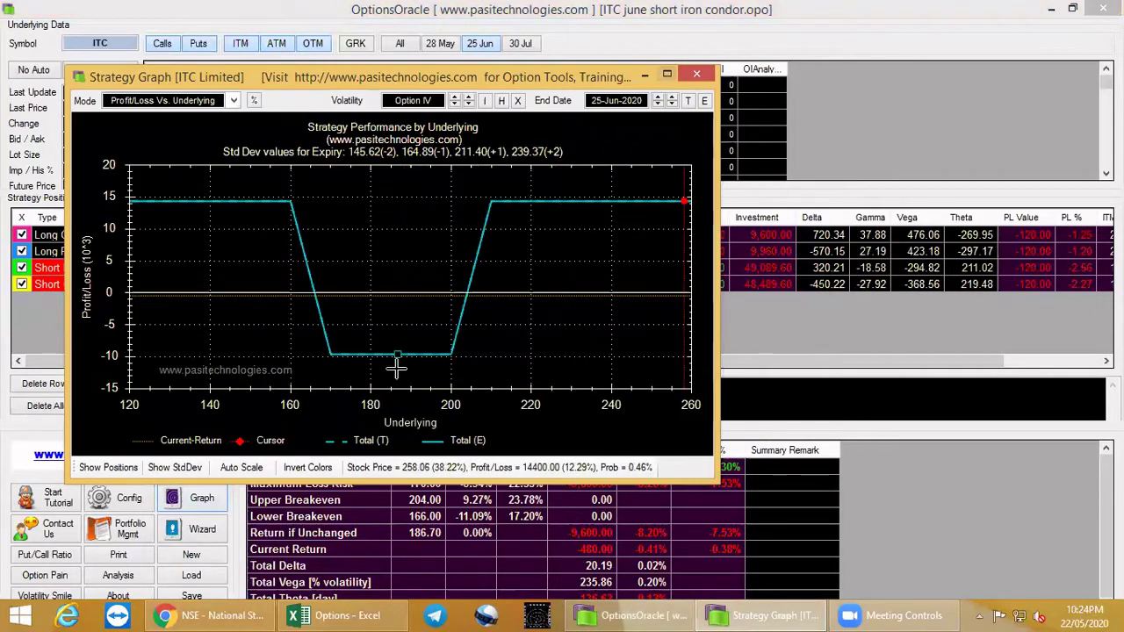
click(396, 369)
click(379, 367)
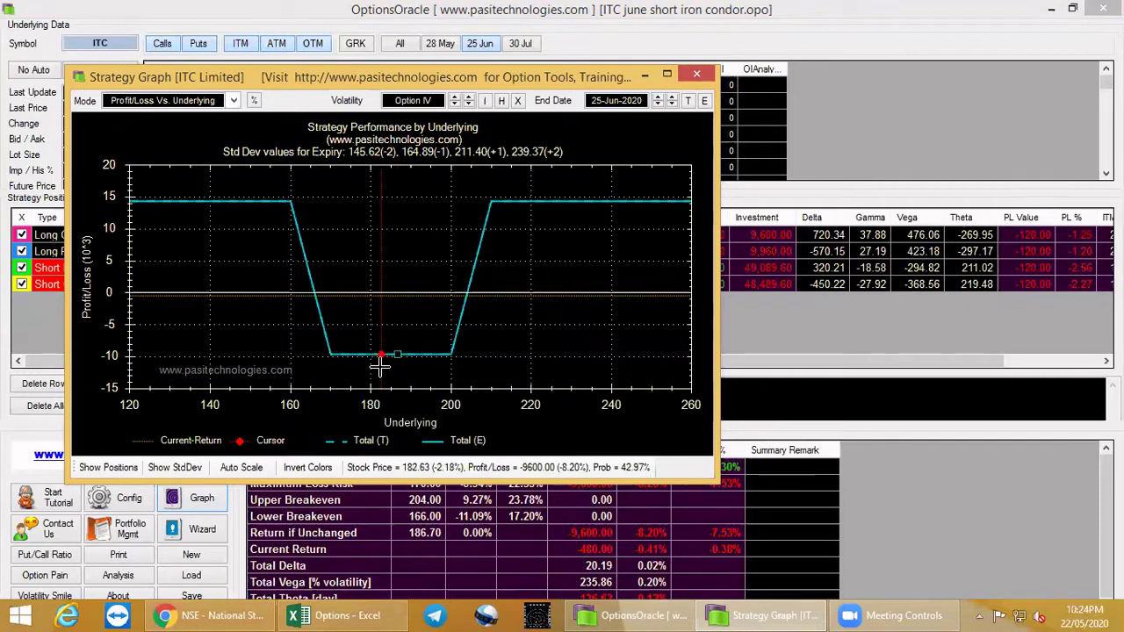
click(697, 75)
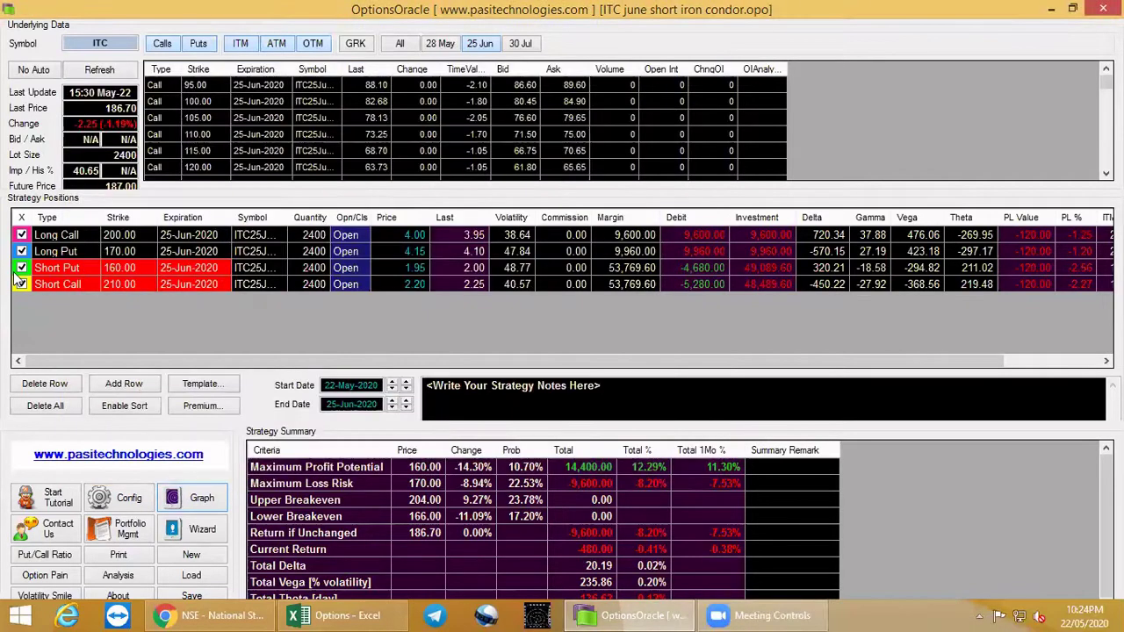
Step: View the payoff graph without the 160 put and 210 call, and restore both short positions in the strategy
click(21, 284)
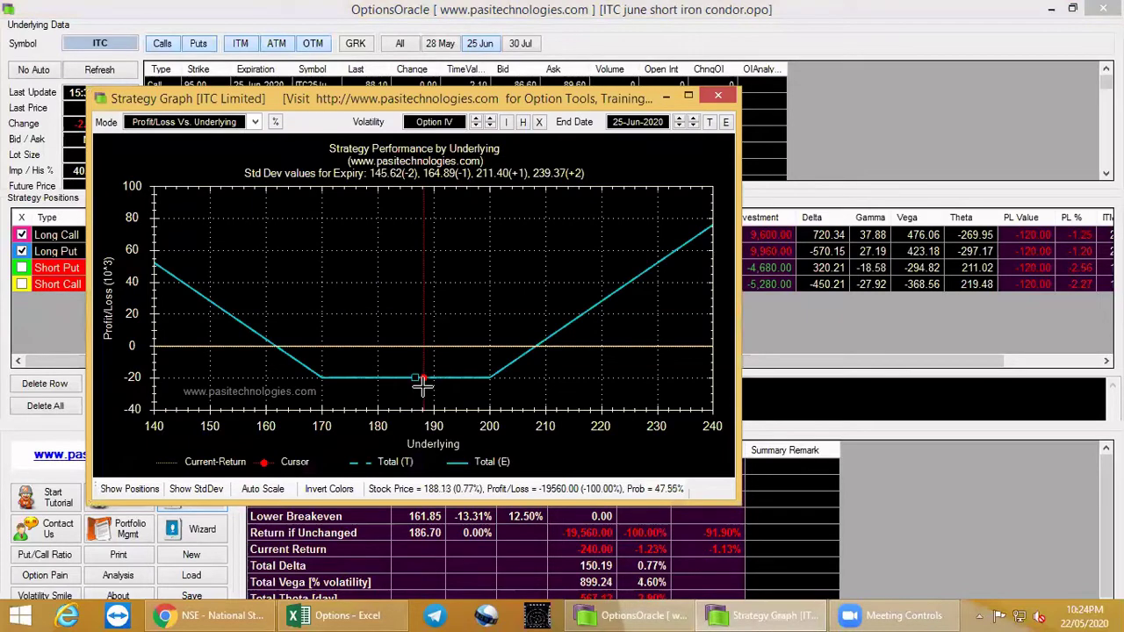
click(22, 266)
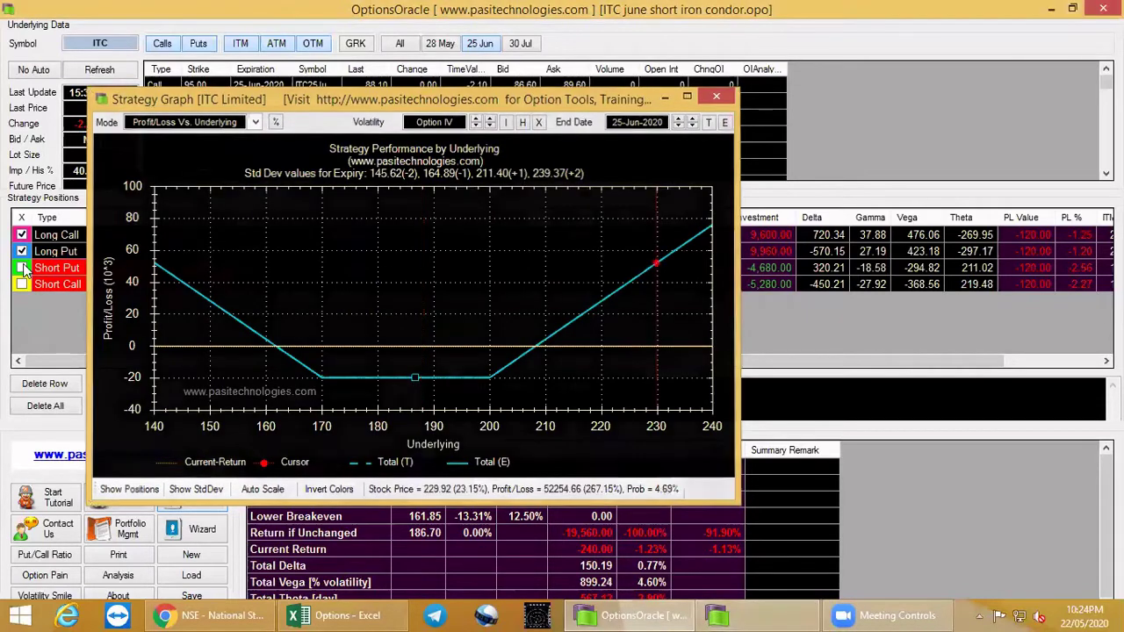
click(23, 284)
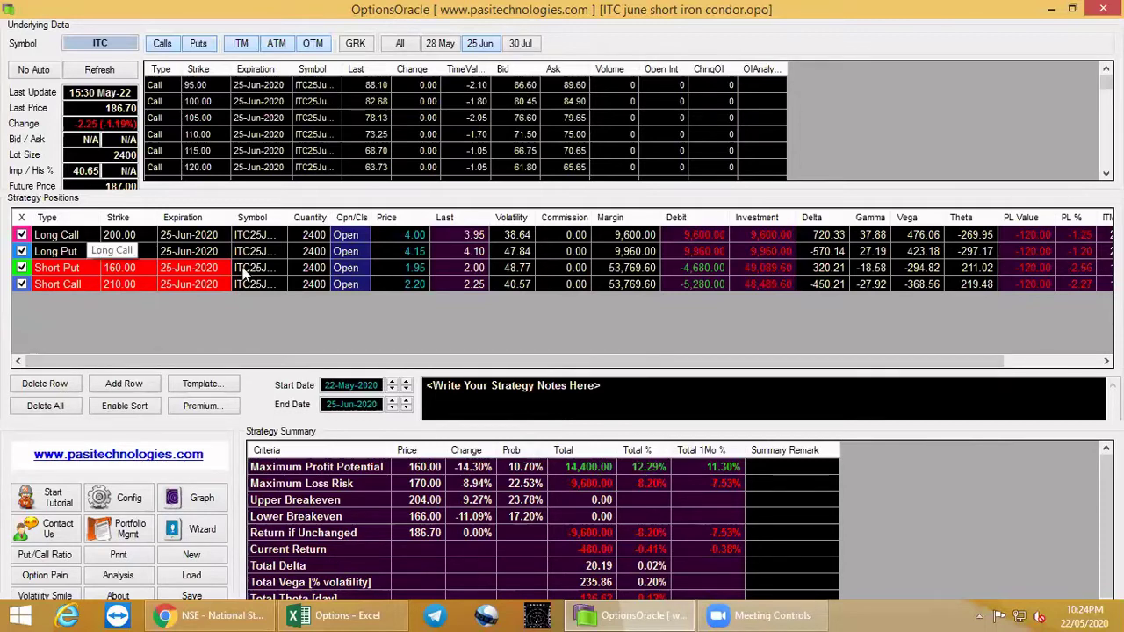
Step: Switch to the Excel sheet and reveal the hidden Short Iron Condor legs in E46:E49 with a black font colour
click(665, 614)
click(279, 497)
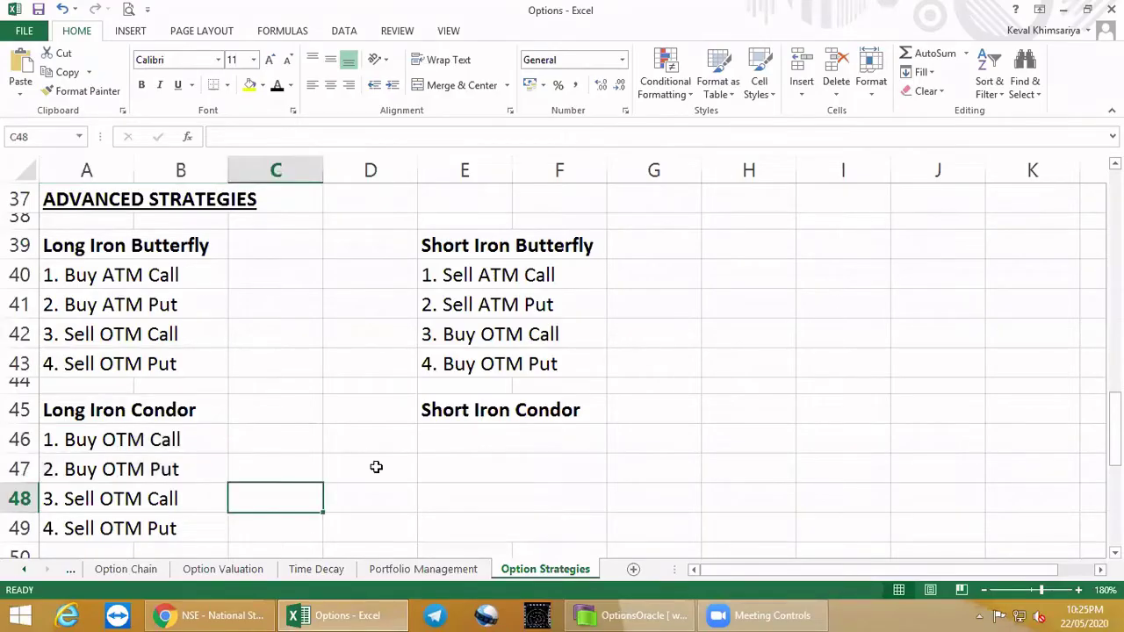
drag(446, 430, 454, 533)
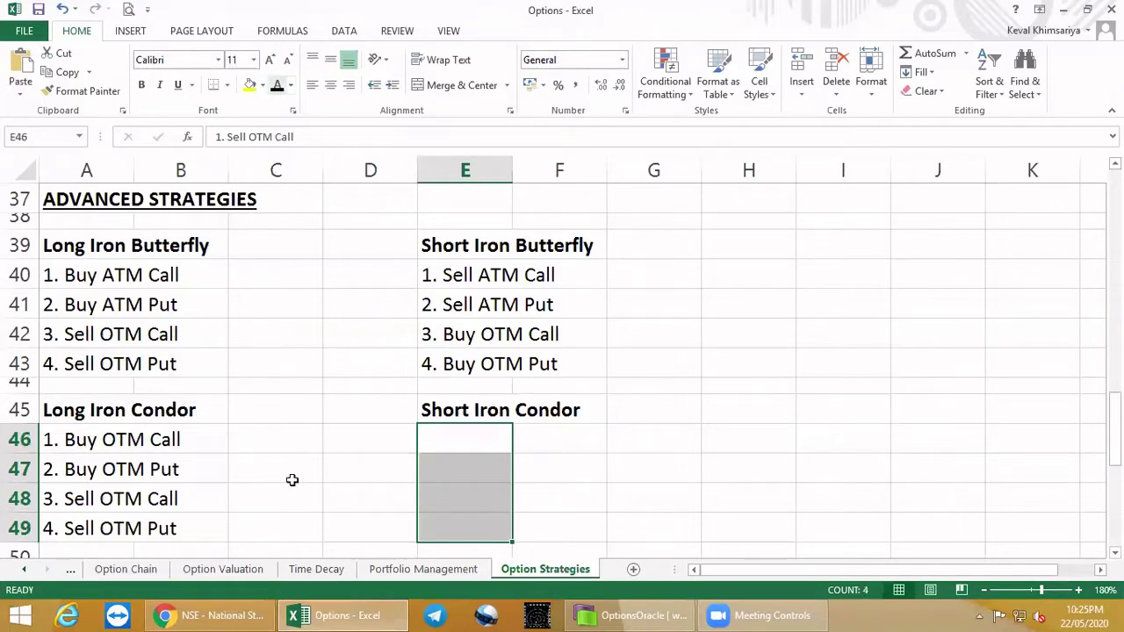
click(292, 480)
Step: Compare the Long Iron Condor buy legs with the sell and buy legs listed under Short Iron Condor
drag(107, 442, 208, 456)
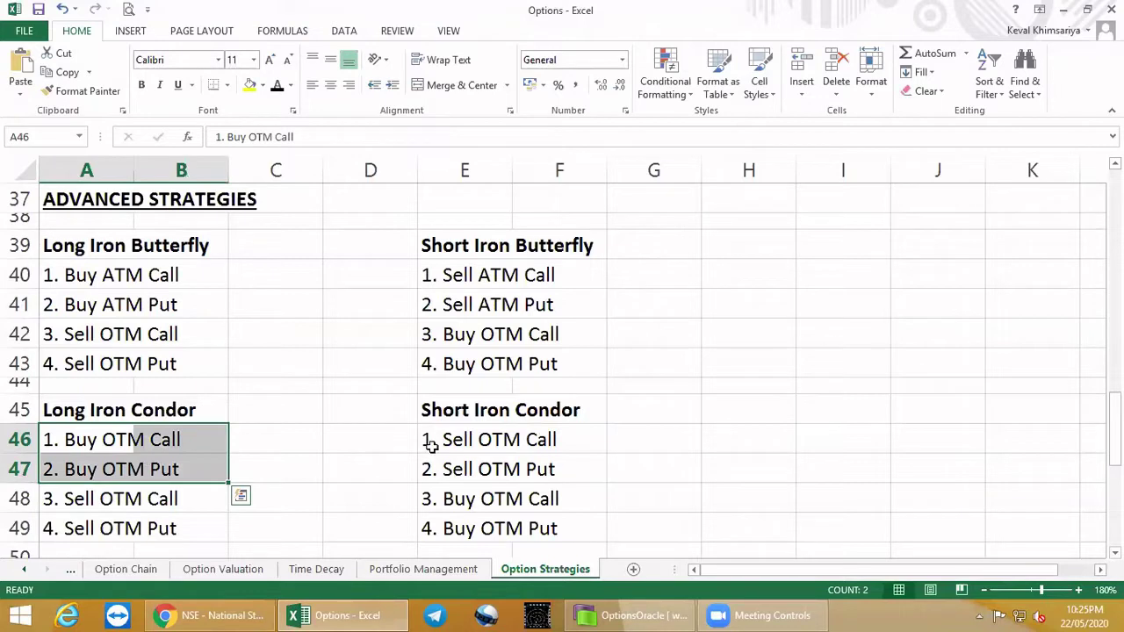
drag(466, 440, 574, 492)
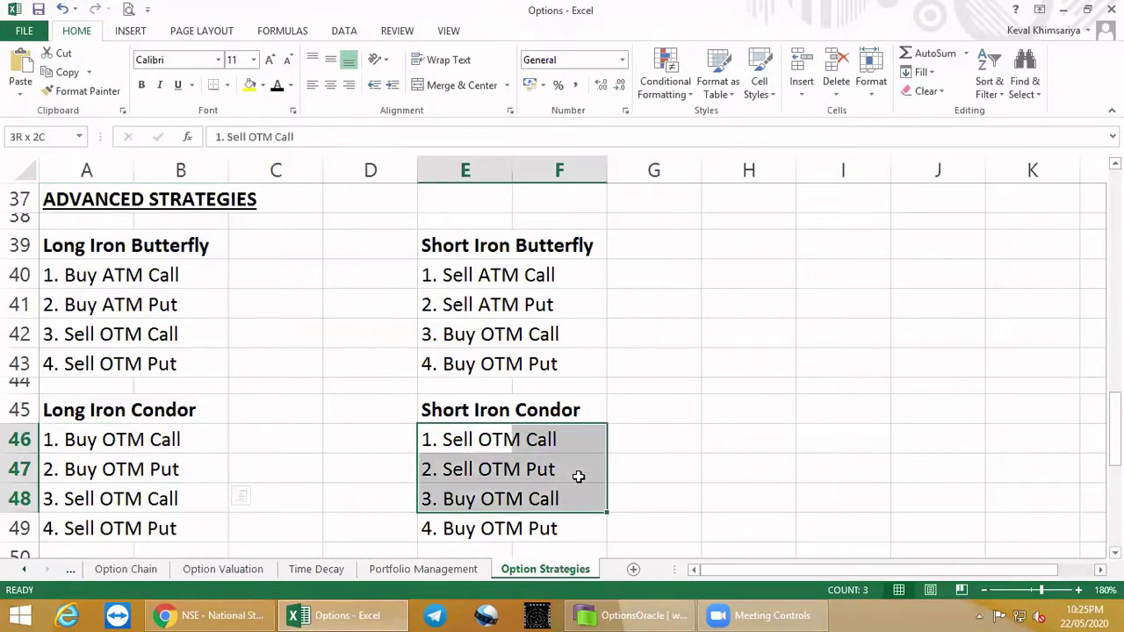
key(shift+Up)
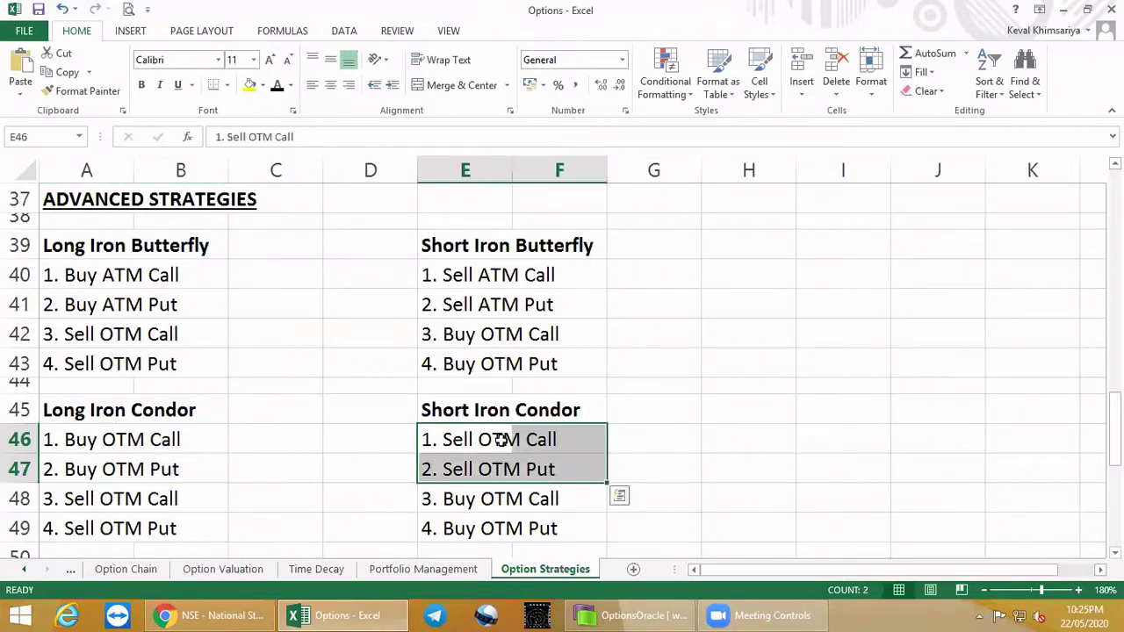
key(shift+Up)
key(shift+Down)
drag(439, 499, 556, 524)
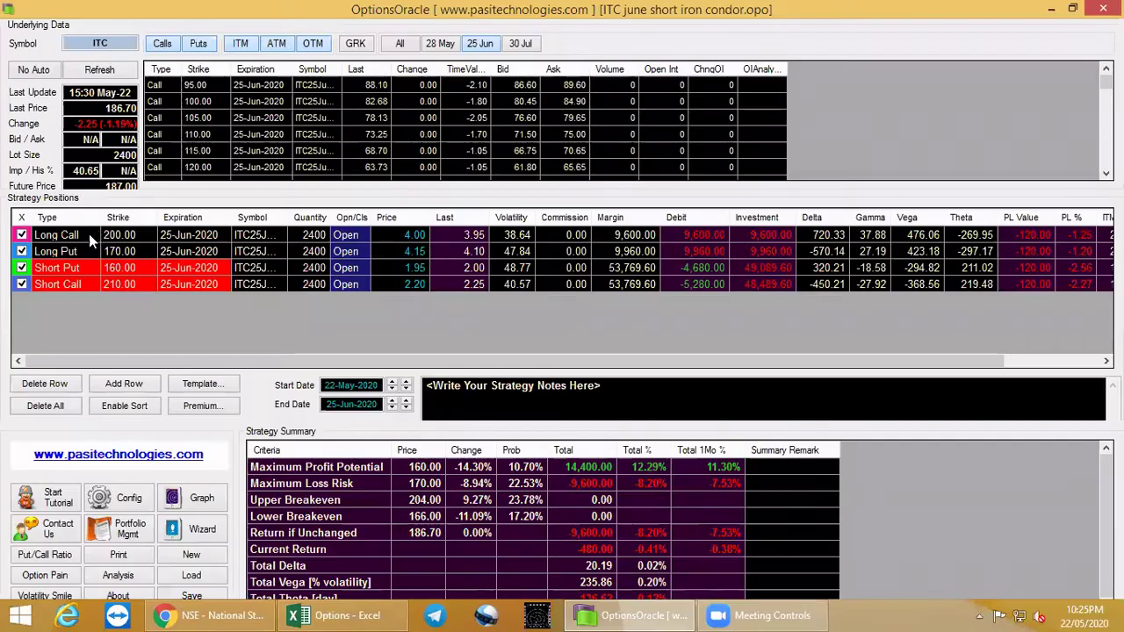
Step: Switch to OptionsOracle and change the 200 call to Short Call and the 170 put to Short Put
key(alt+Tab)
click(92, 235)
click(93, 236)
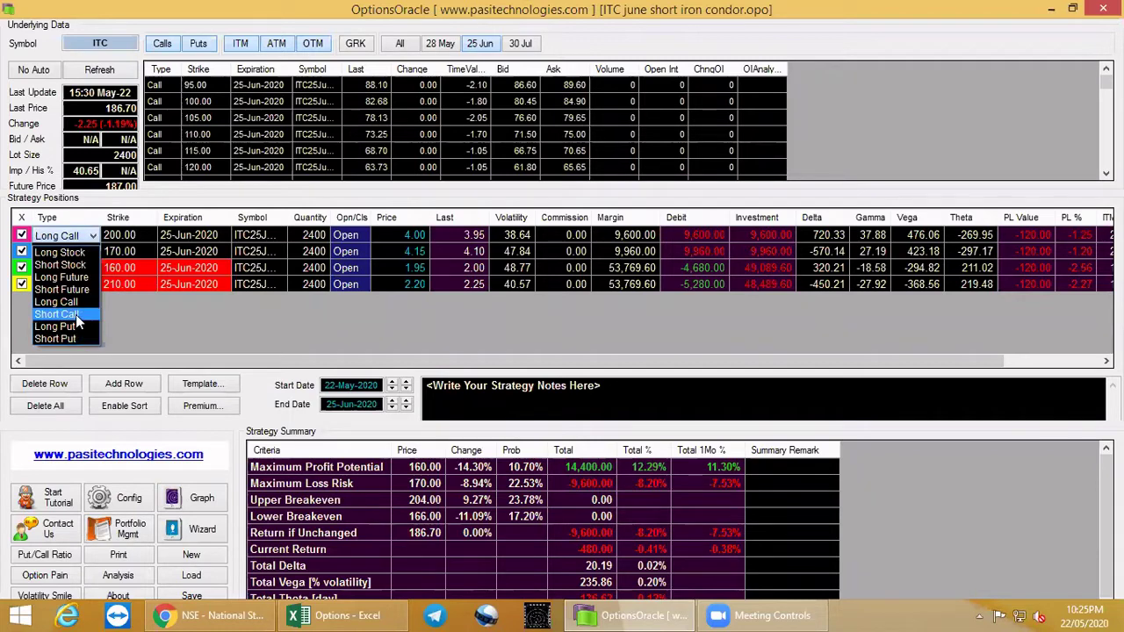
click(72, 315)
click(86, 253)
click(94, 252)
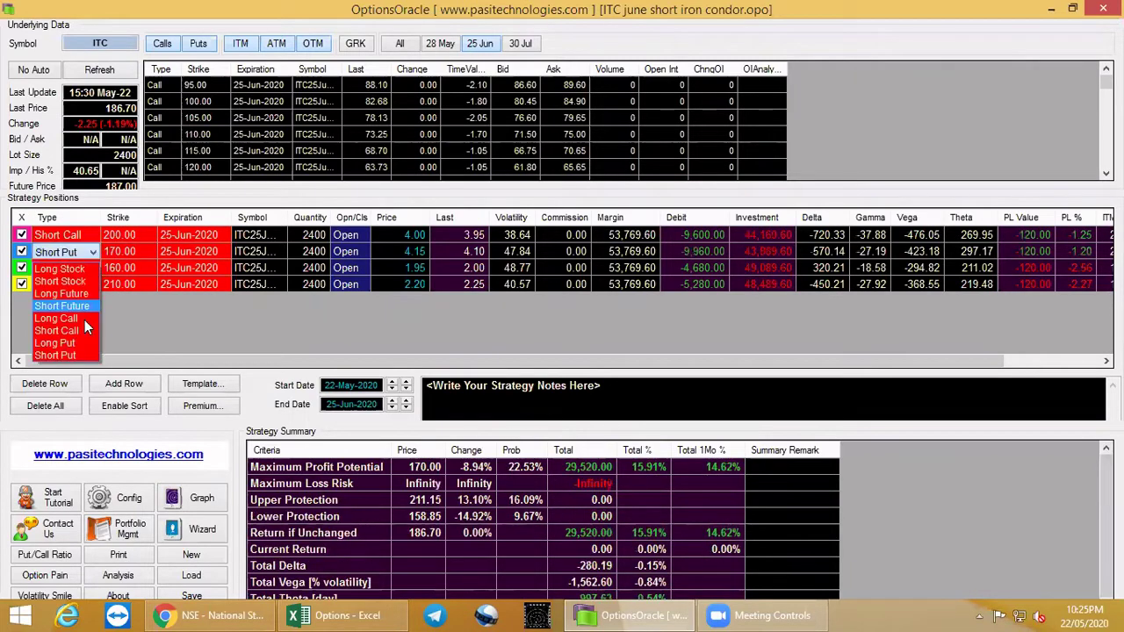
key(Return)
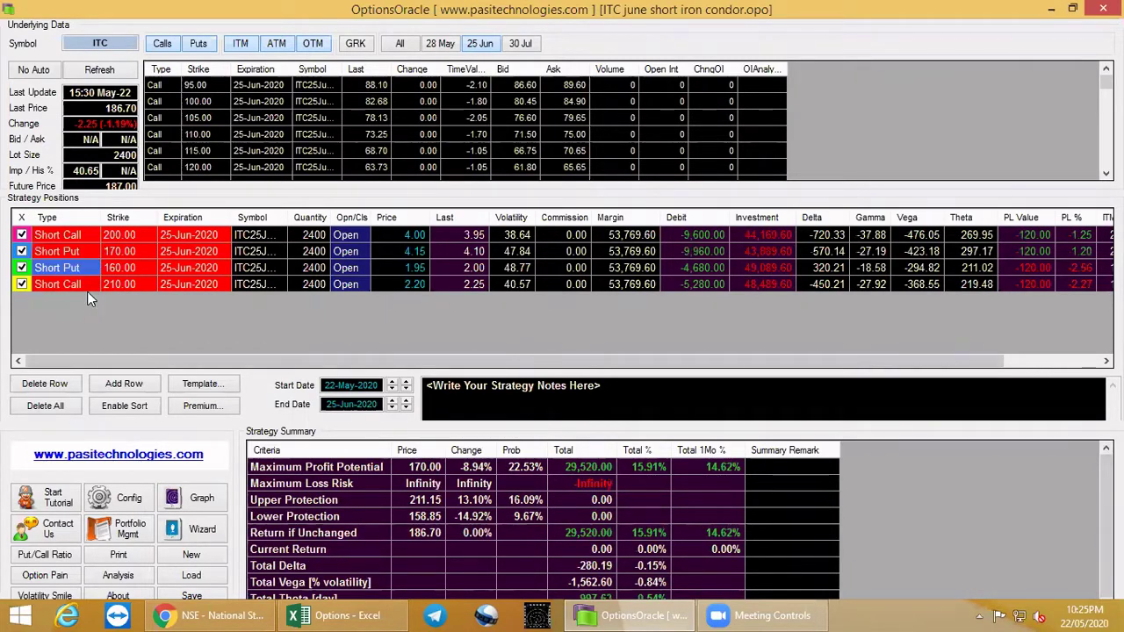
Step: Change the 160 put to Long Put and the 210 call to Long Call in the strategy positions
click(86, 268)
click(92, 267)
click(84, 358)
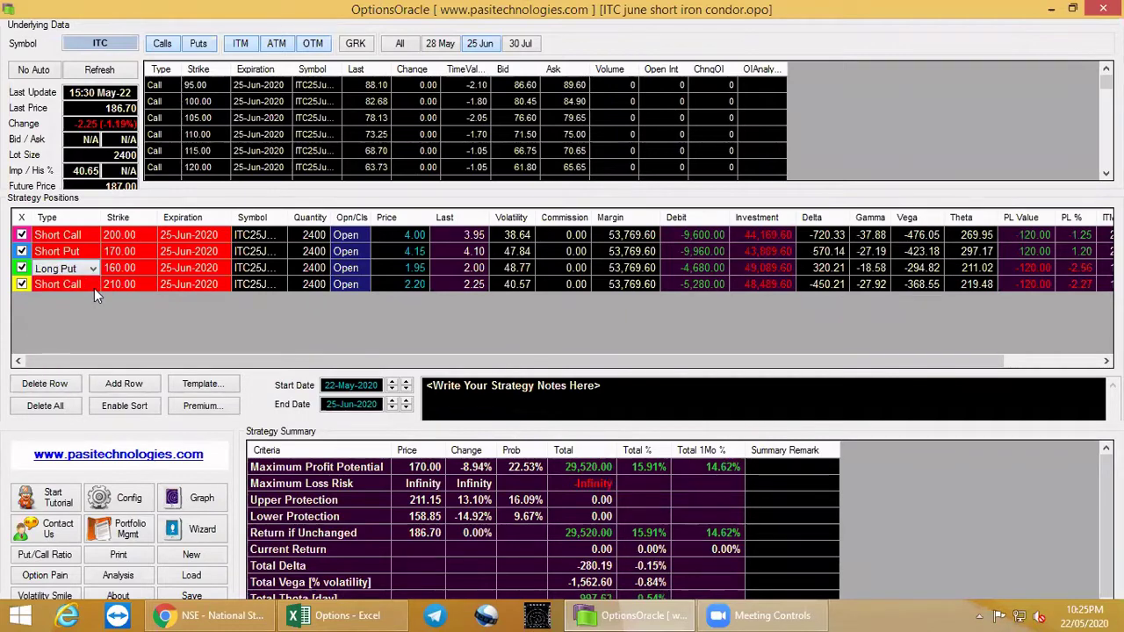
click(92, 285)
key(F4)
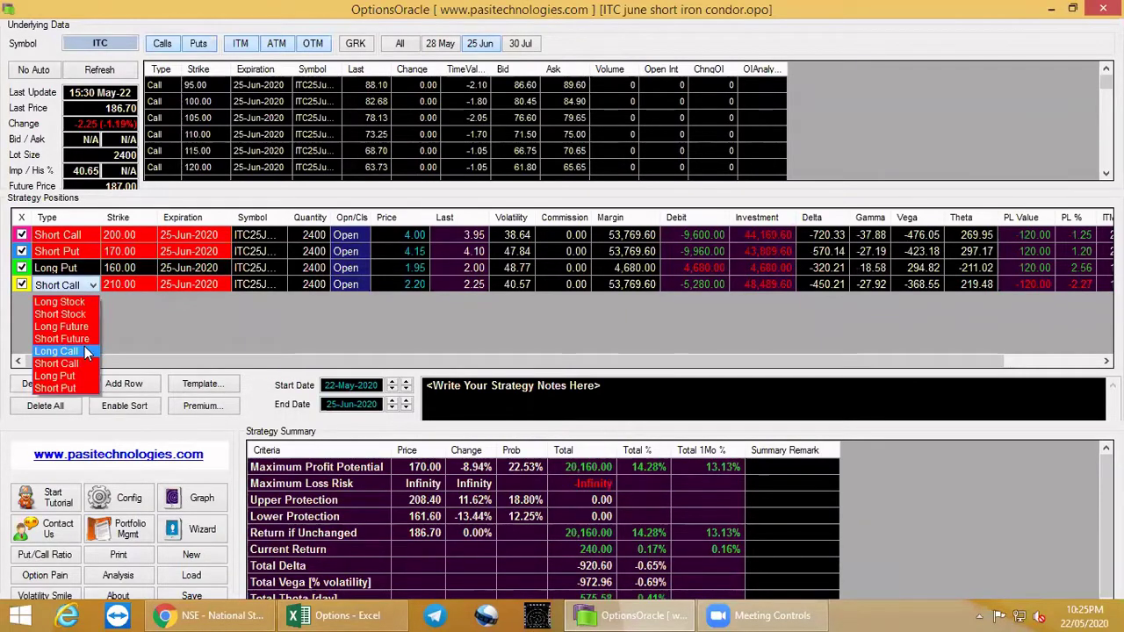
key(Return)
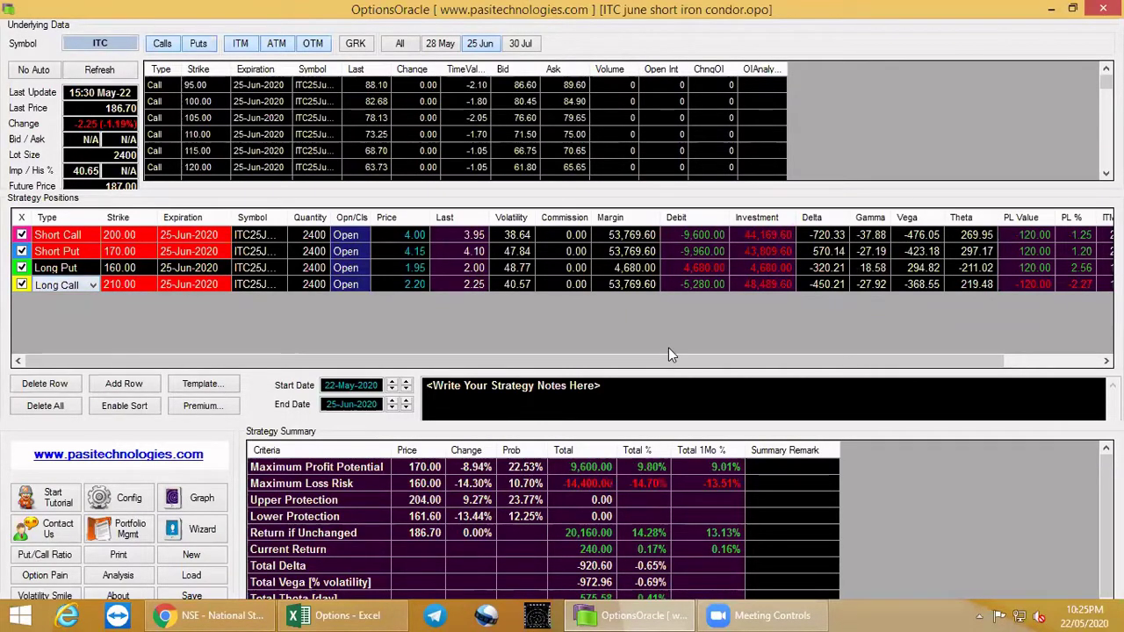
Step: Open the Short Iron Condor payoff graph and probe its profit plateau, both sloping sides and the upper loss zone
click(198, 498)
click(731, 139)
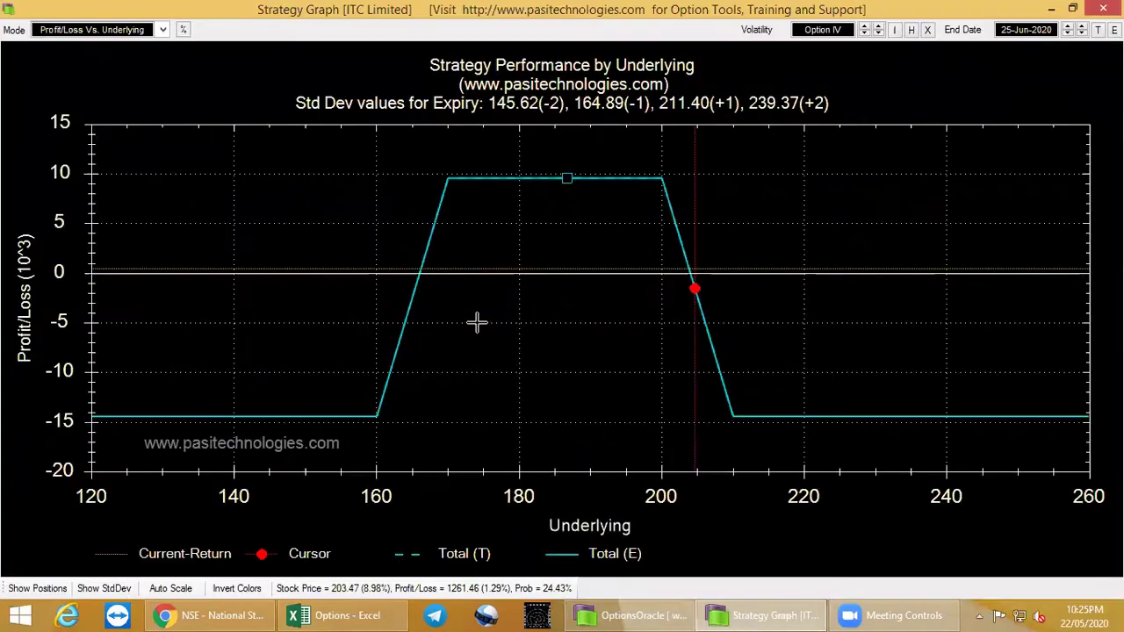
click(499, 208)
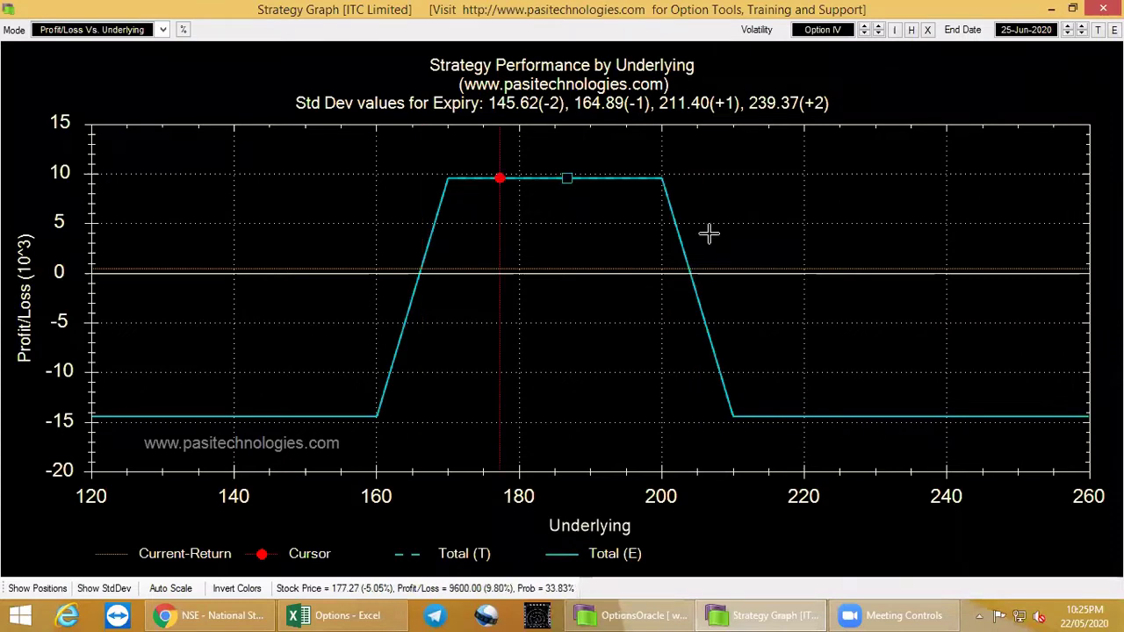
click(678, 232)
click(435, 236)
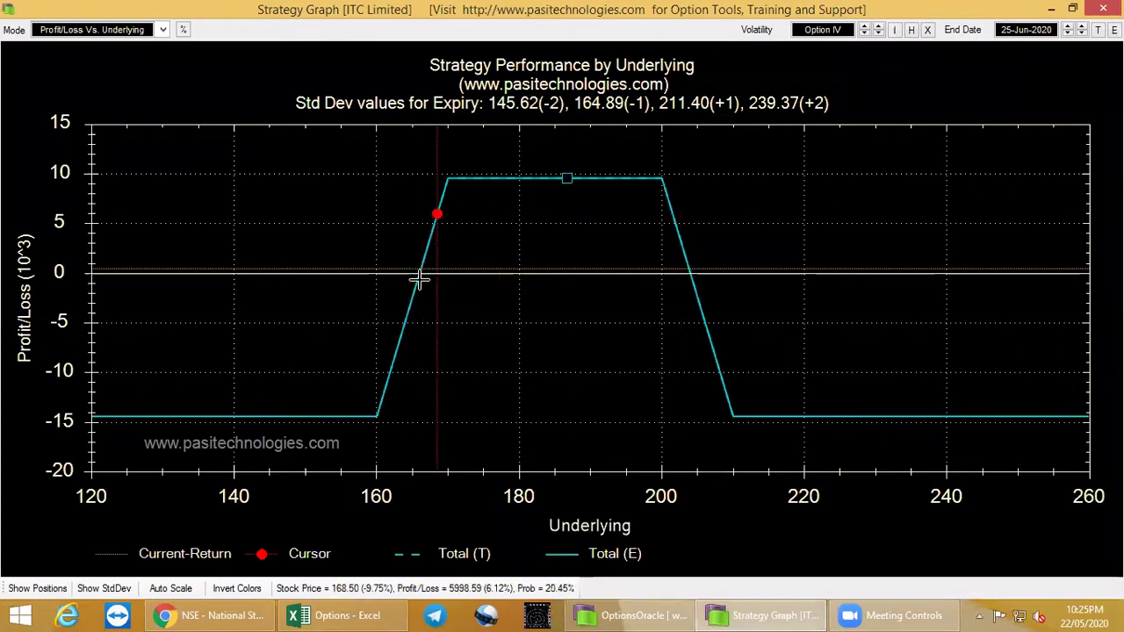
click(934, 416)
Step: Exclude the 210 long call and 160 long put, and show the payoff graph of the two short legs alone
key(alt+Tab)
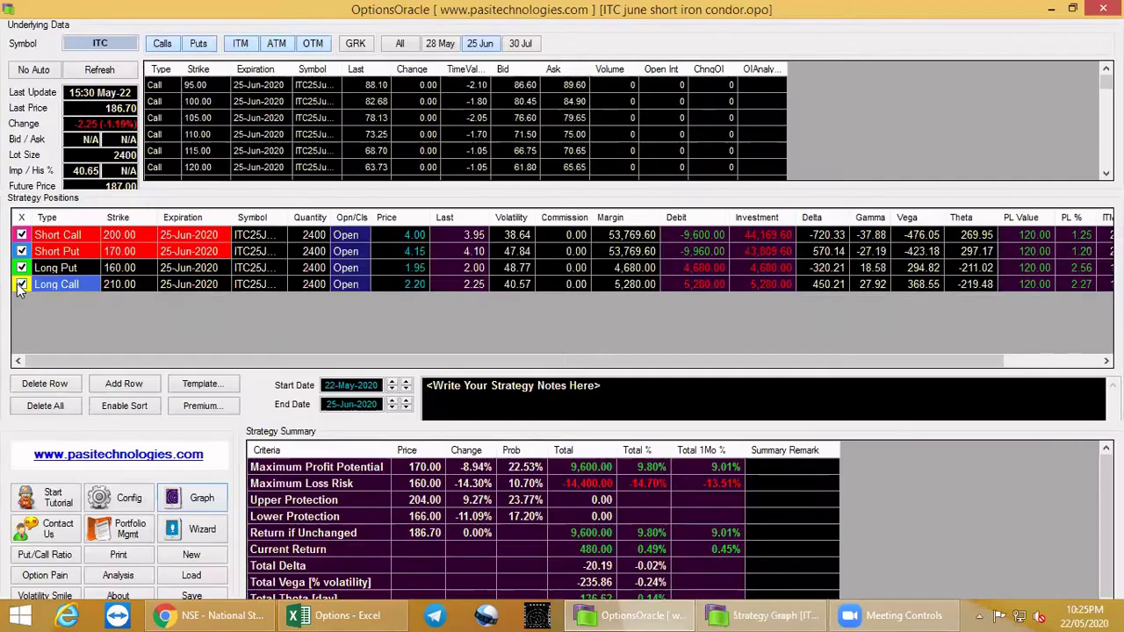
click(21, 284)
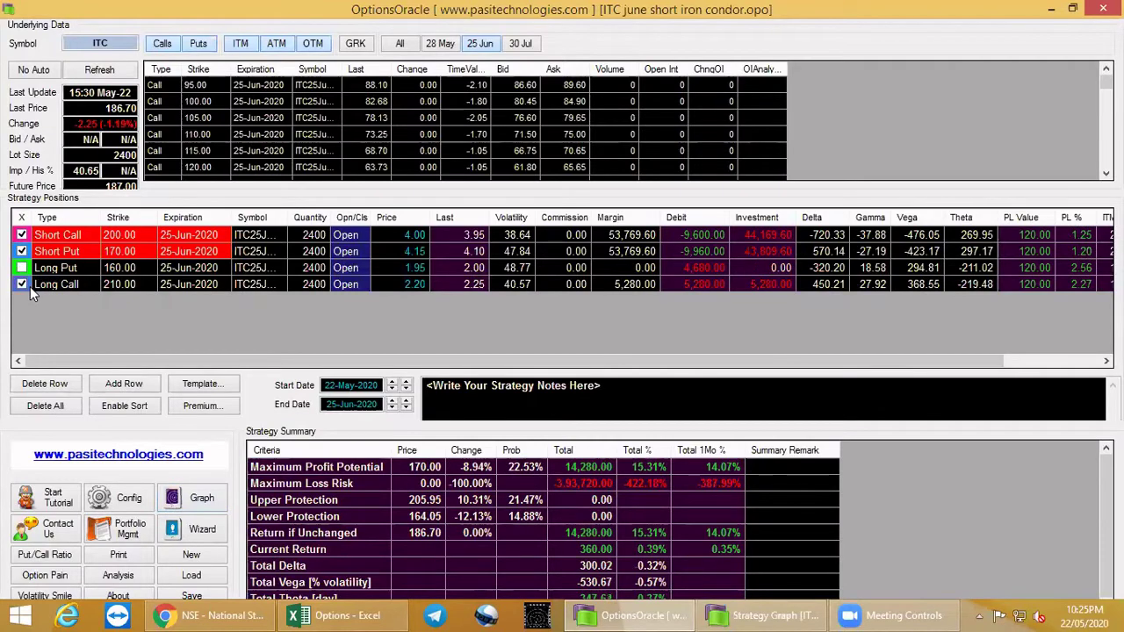
click(21, 267)
click(196, 507)
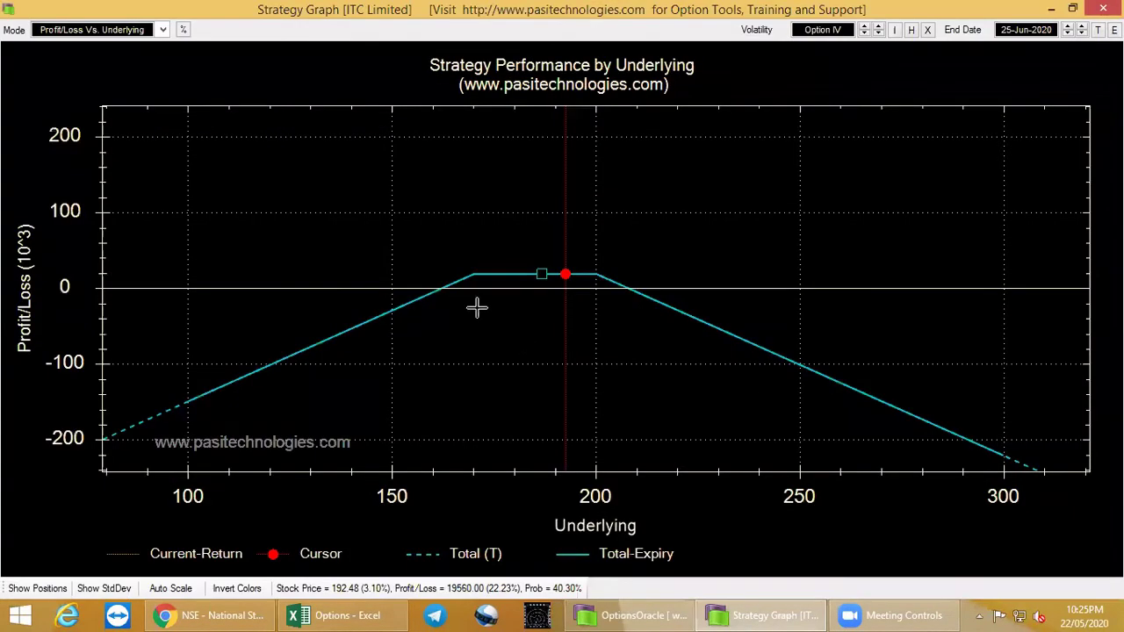
scroll(496, 302, down, 4)
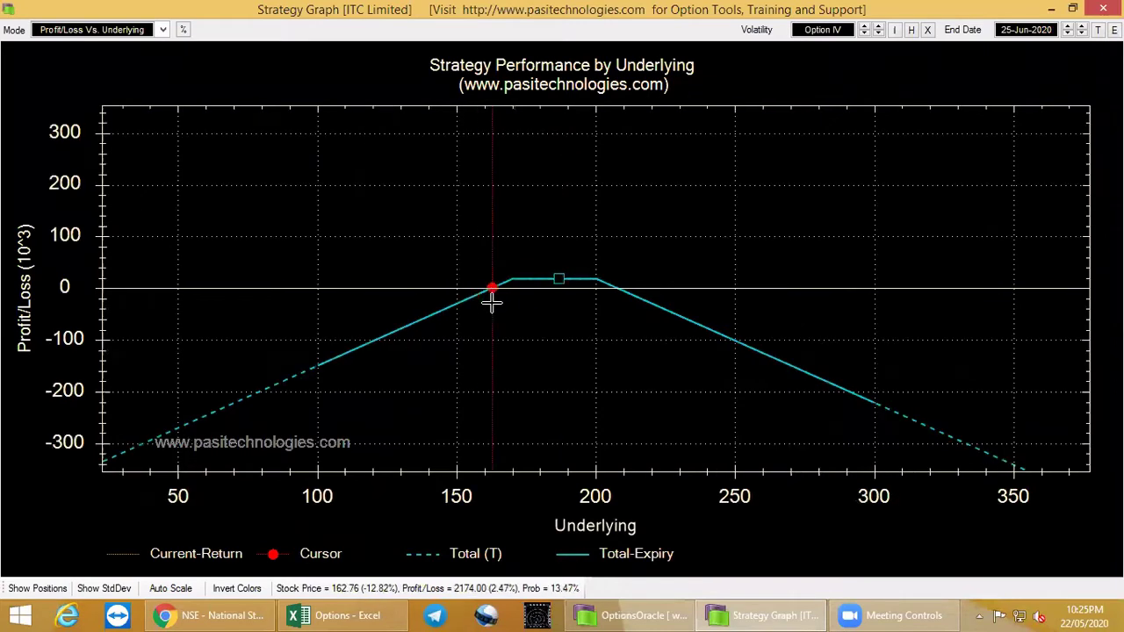
Step: Probe the profit plateau and the losses on both sides of the payoff graph for the unhedged short legs
click(545, 300)
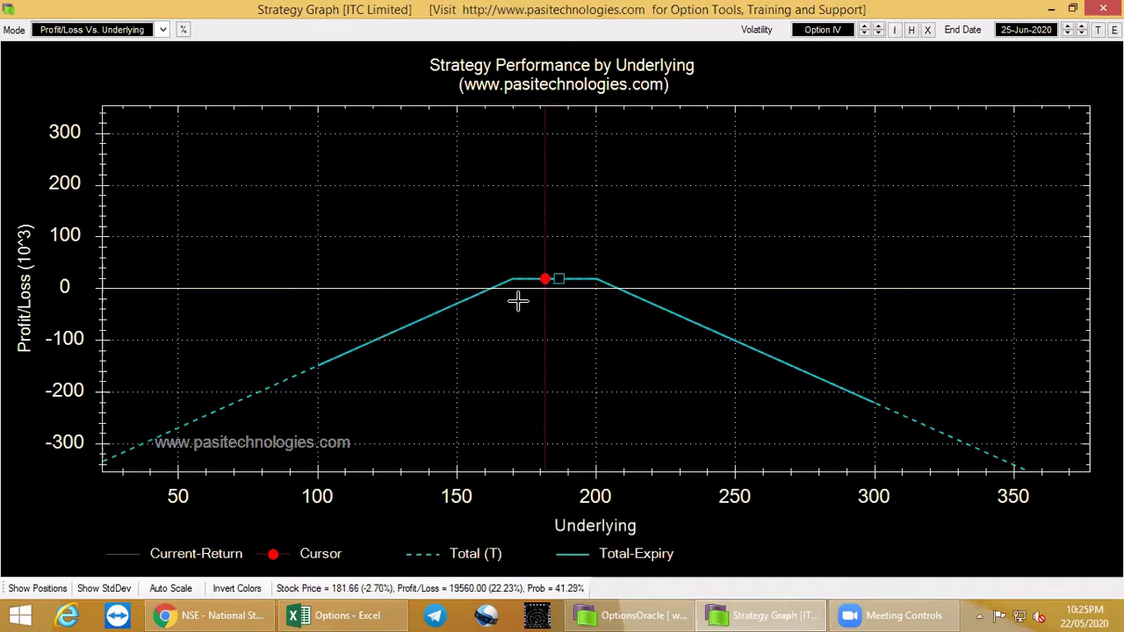
click(456, 306)
click(455, 306)
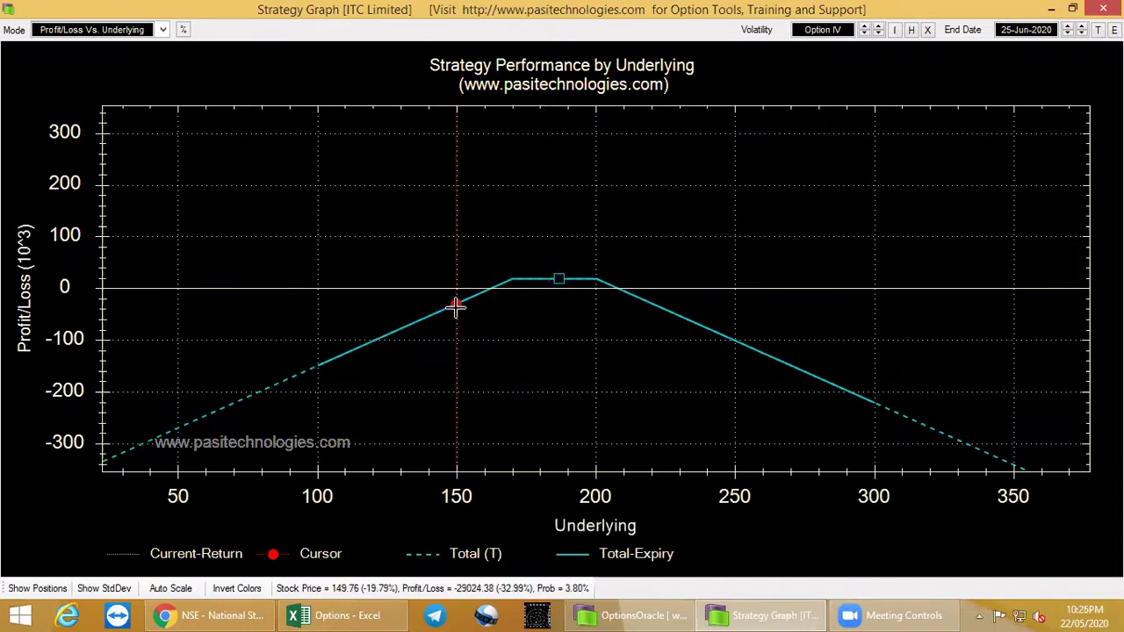
click(736, 321)
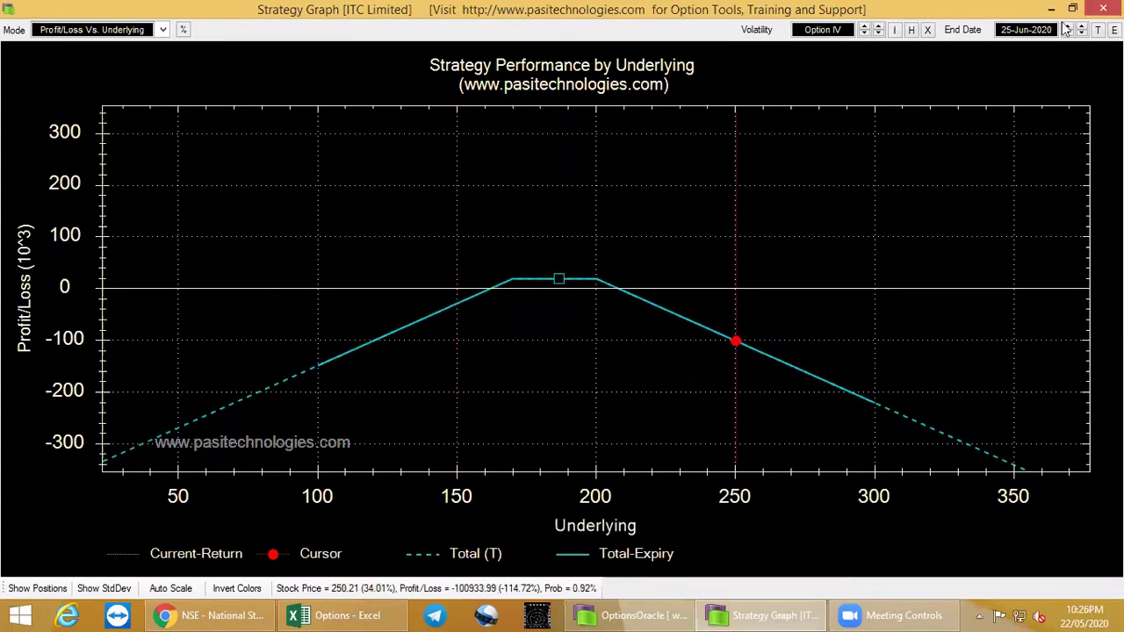
click(1013, 298)
click(560, 278)
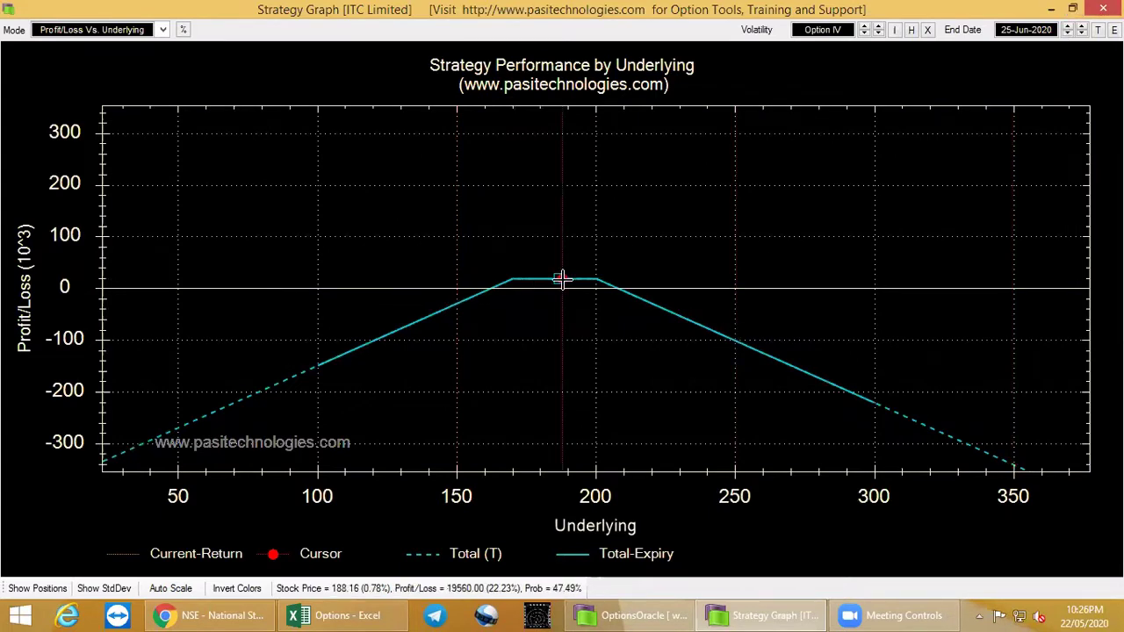
click(542, 277)
click(988, 53)
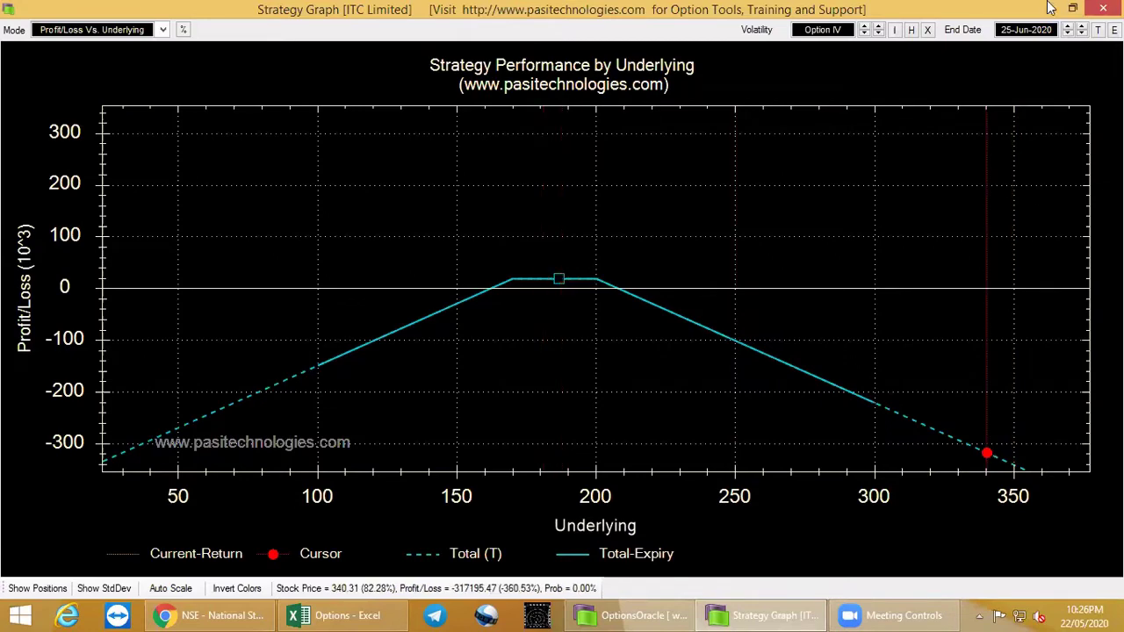
Step: Close the graph and include the 160 long put and 210 long call in the strategy again
click(1103, 8)
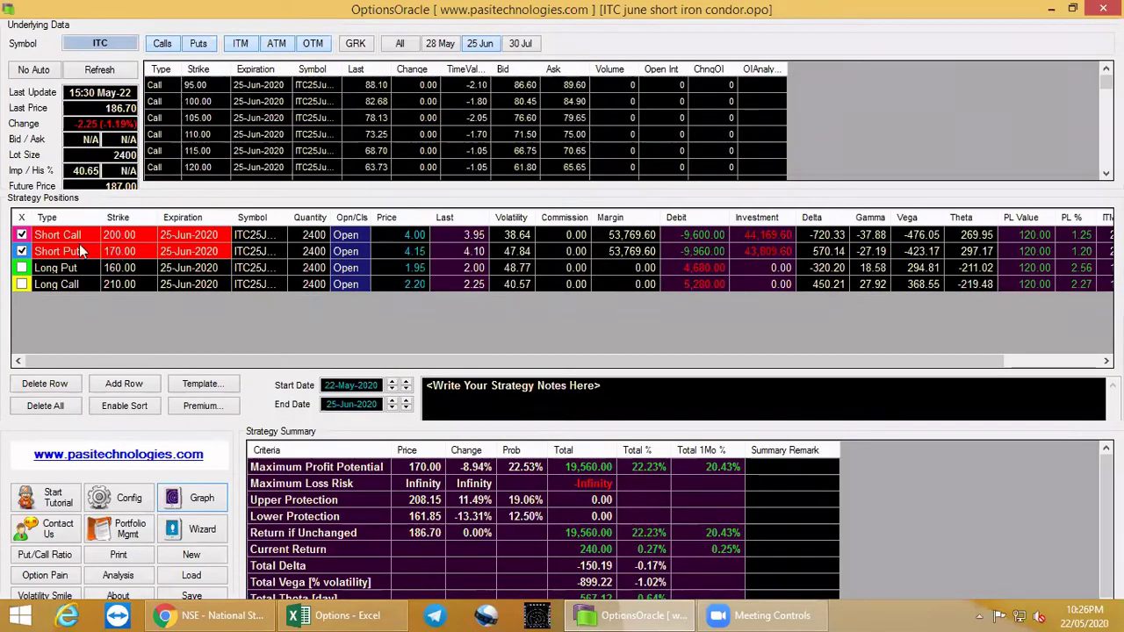
click(21, 267)
click(21, 284)
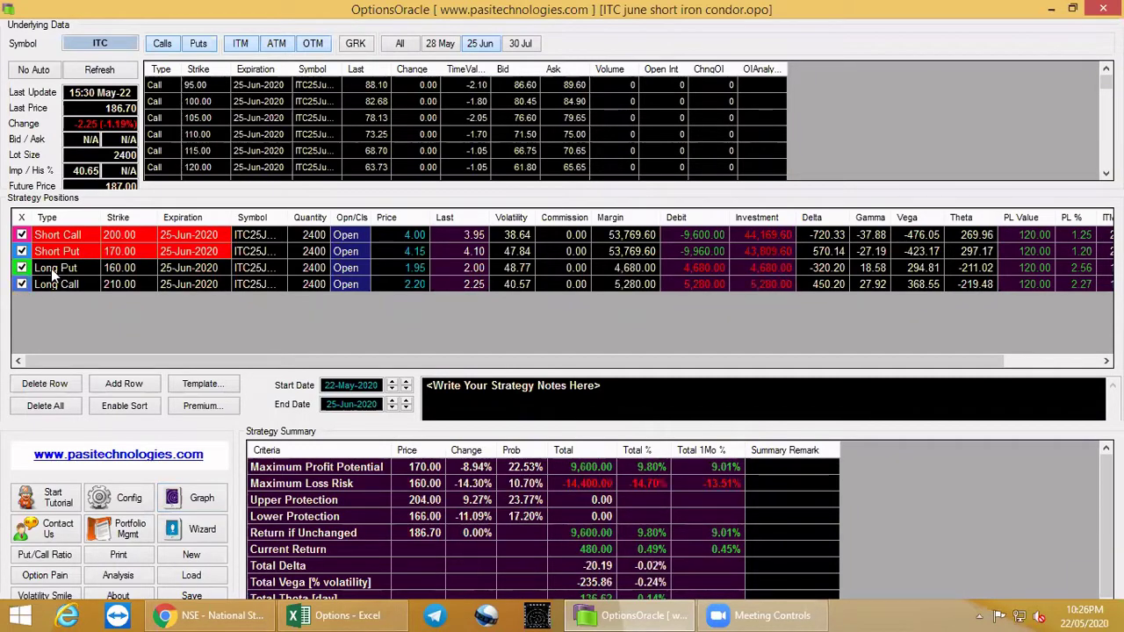
Step: Open the full Short Iron Condor graph, examine the capped loss on both sides and the maximum profit, and close it
click(195, 502)
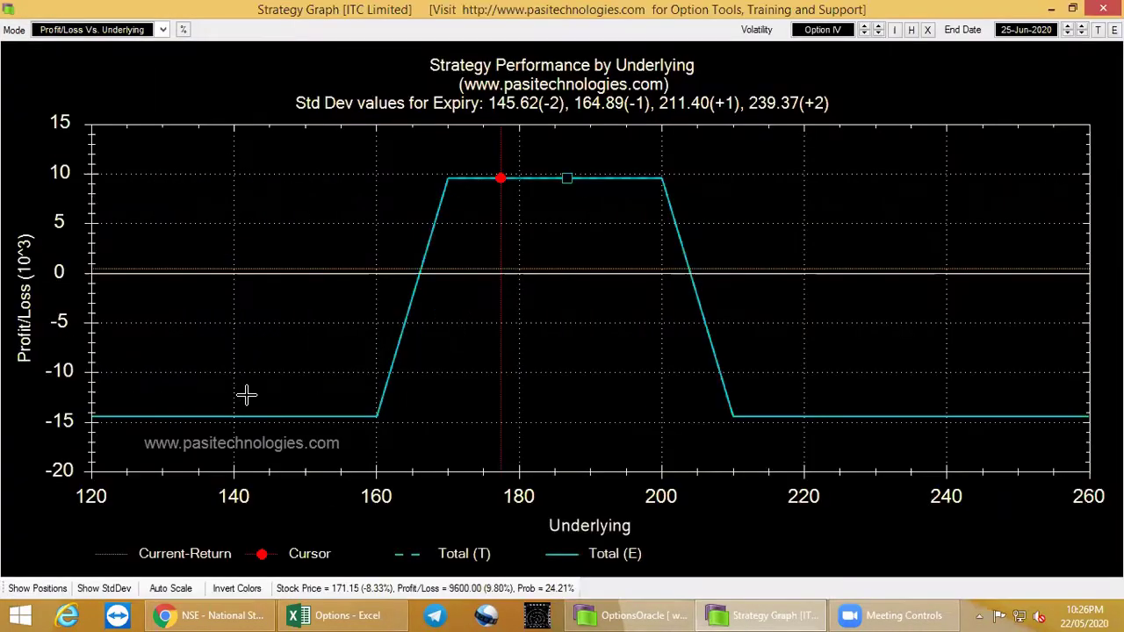
click(248, 395)
click(288, 396)
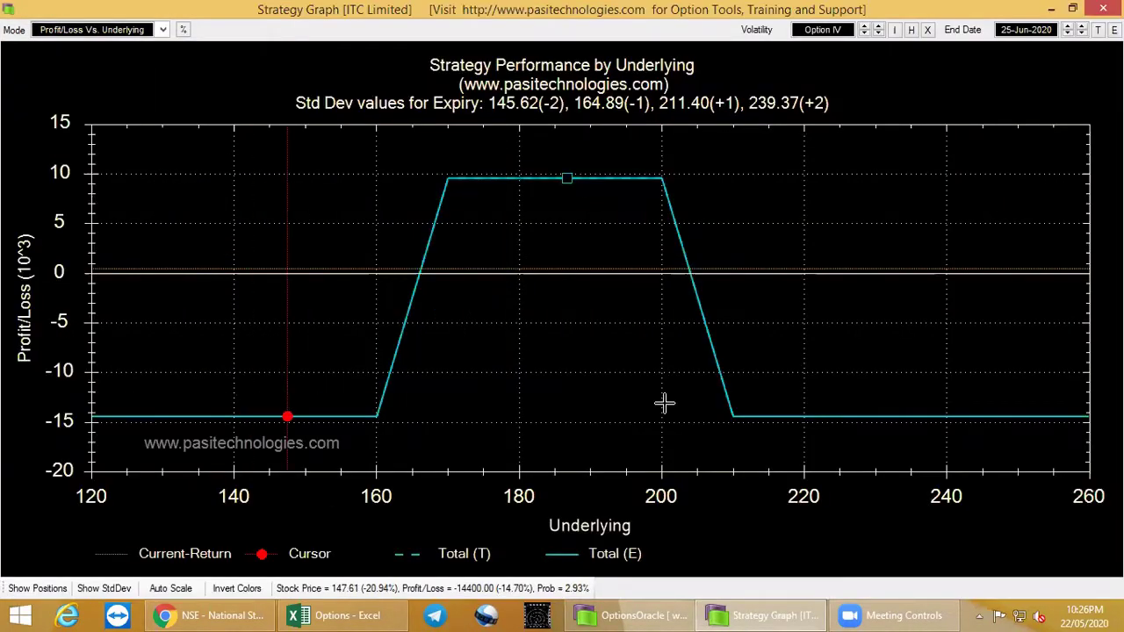
click(853, 408)
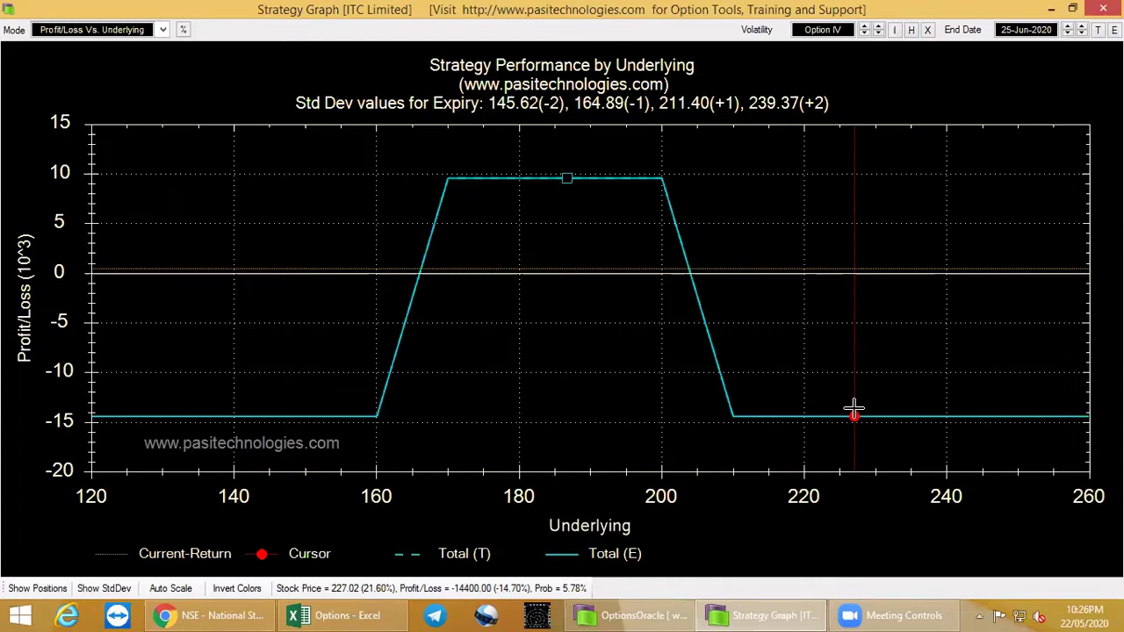
click(556, 209)
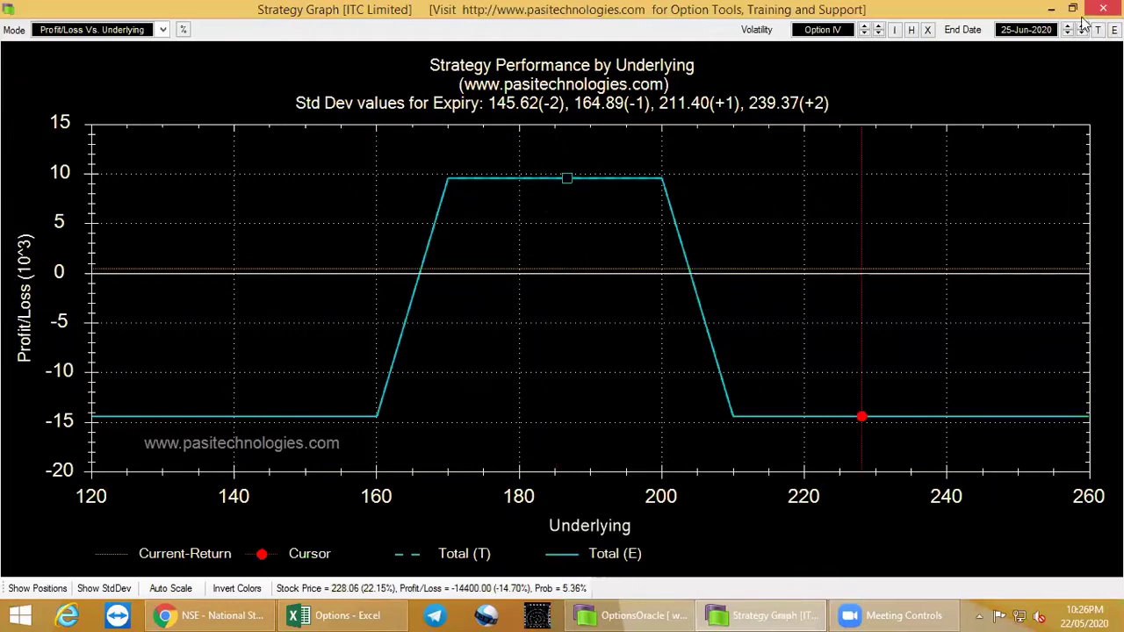
key(alt+F4)
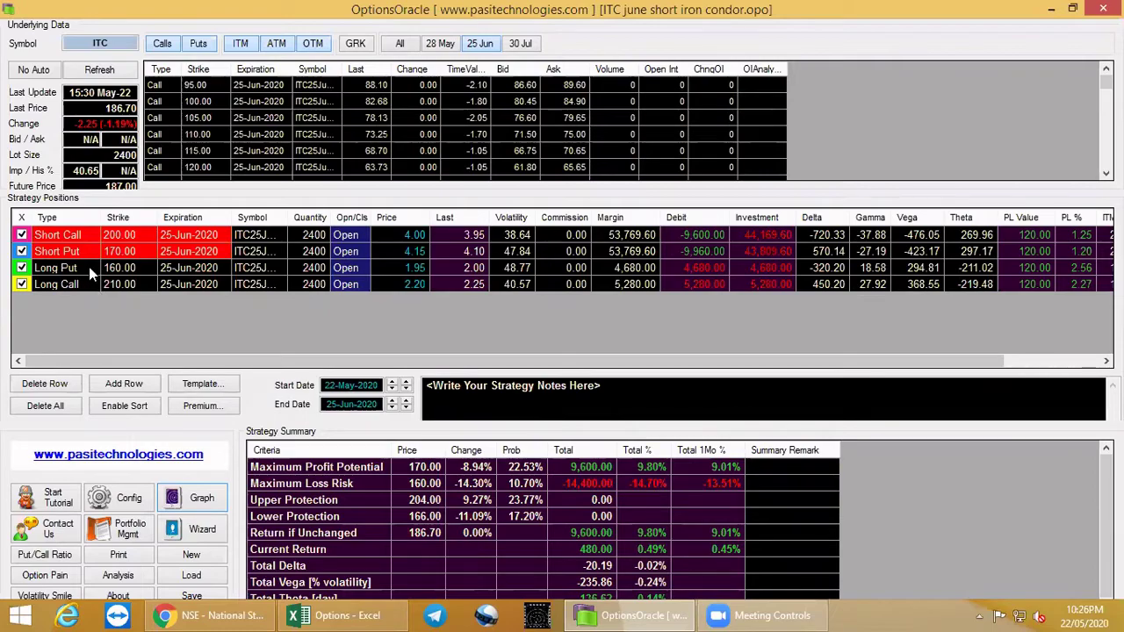
Step: Switch to the Zerodha F&O margin calculator in Chrome and reload it to clear the HDFCBANK entries
click(201, 614)
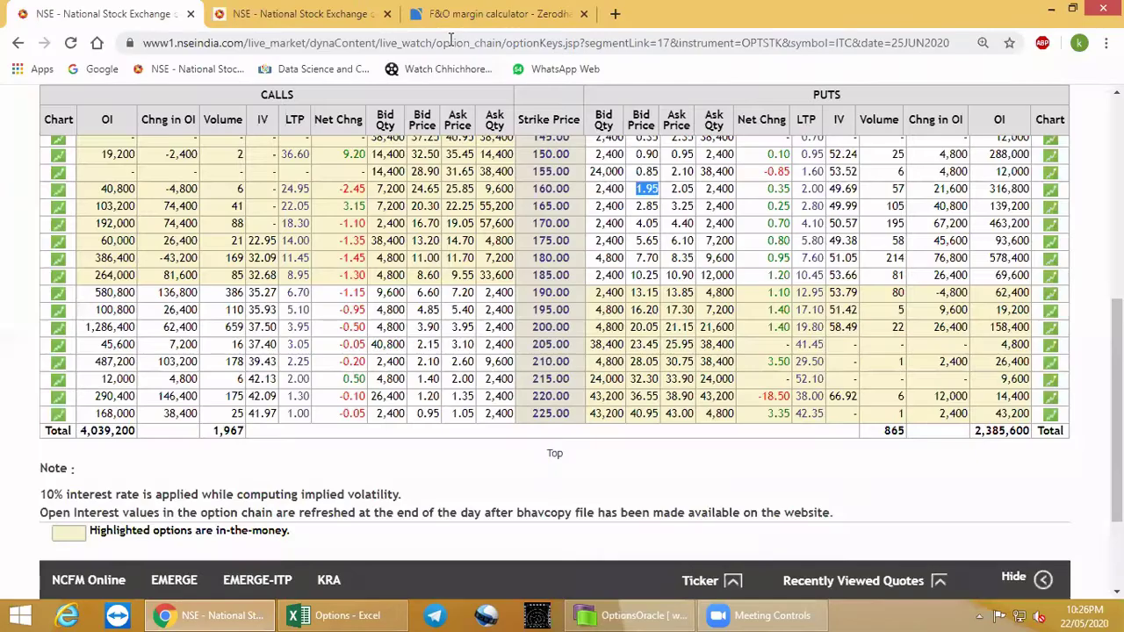
click(499, 14)
scroll(518, 366, up, 2)
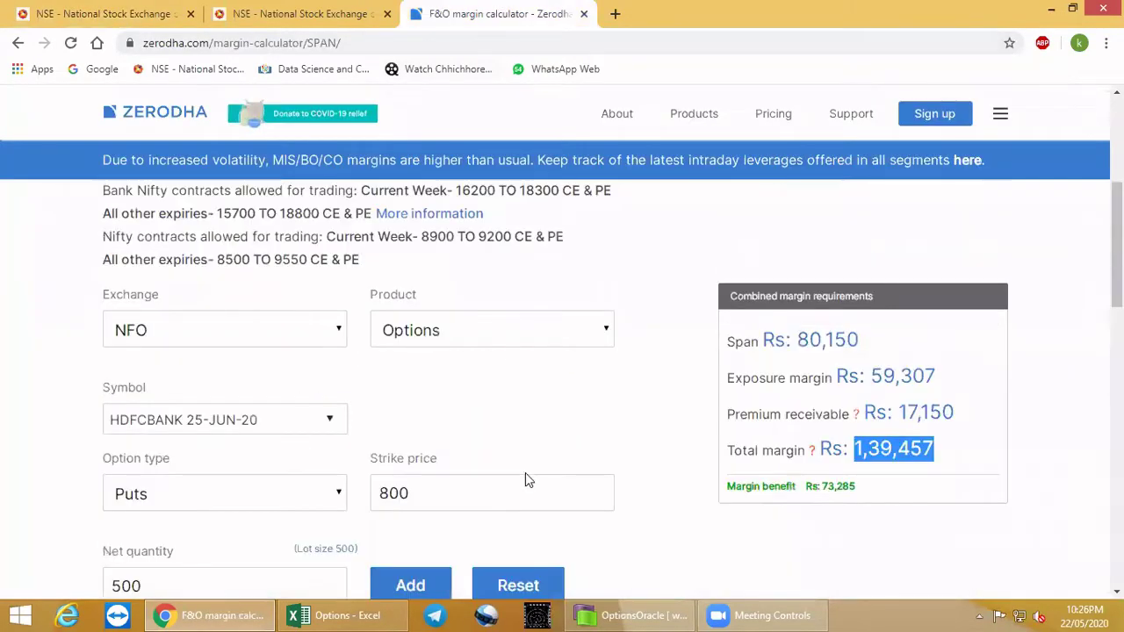
key(F5)
scroll(443, 287, up, 2)
Step: Set the margin calculator's product to Options and its symbol to ITC 25-JUN-20
click(381, 355)
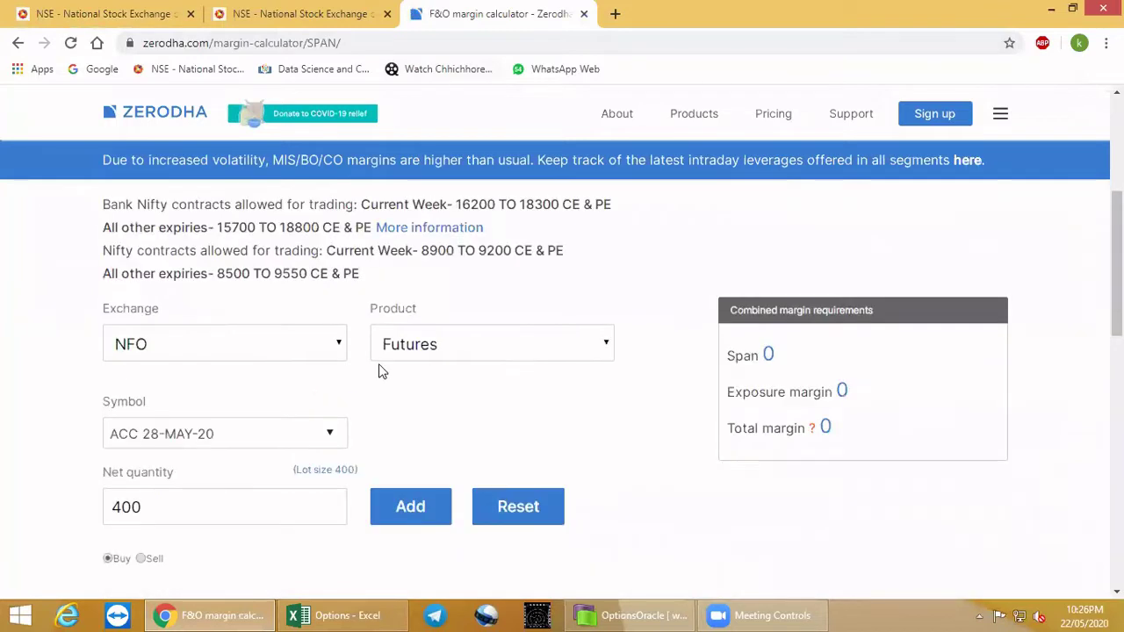
click(413, 390)
click(245, 437)
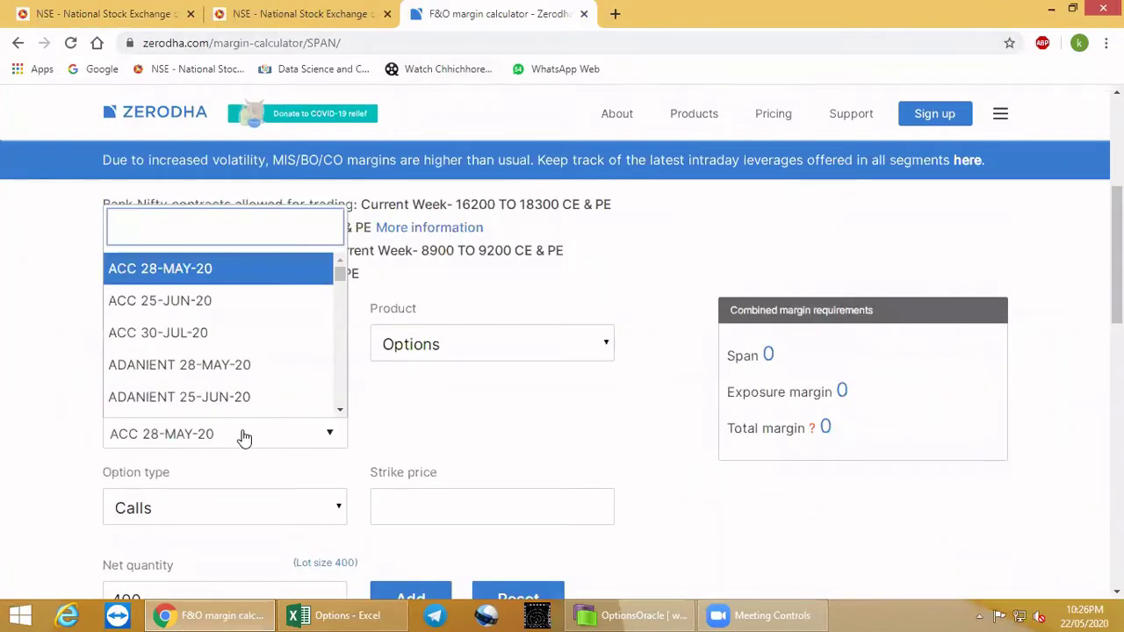
text(itc)
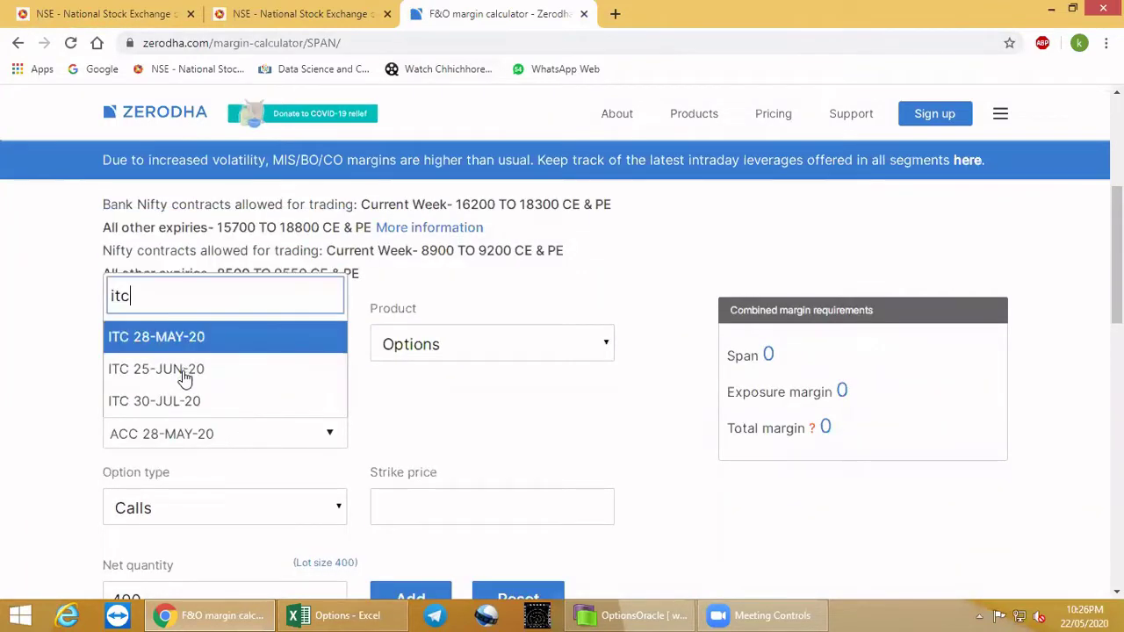
key(Down)
key(Return)
scroll(386, 421, down, 1)
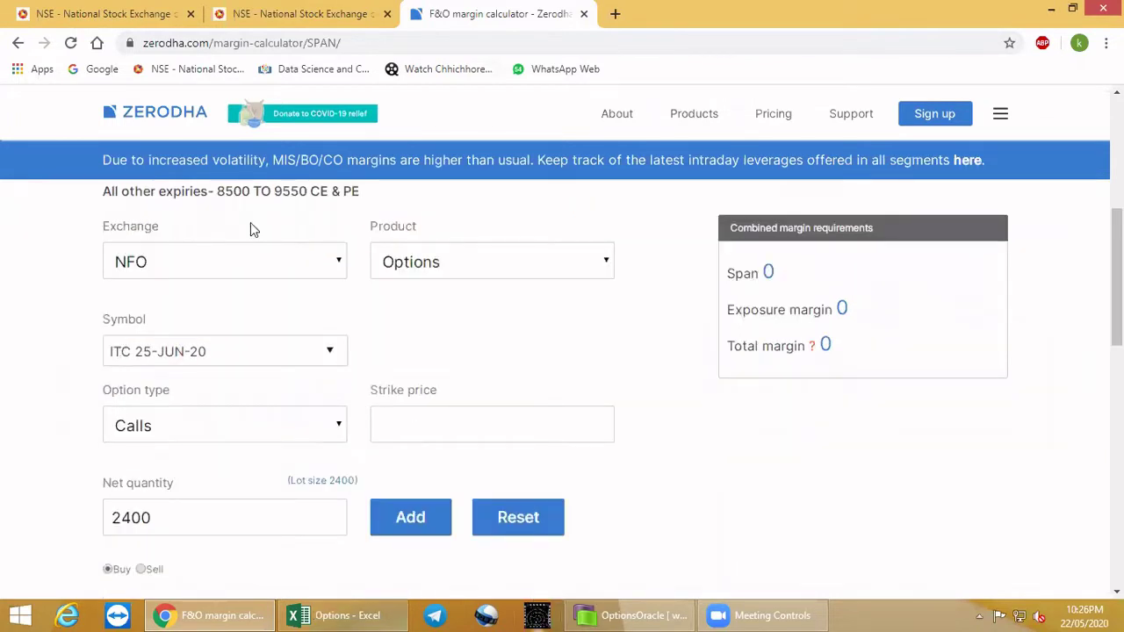
Step: Check the strategy legs in OptionsOracle and add a sell position of the 200 strike call to the margin calculator
key(alt+Tab)
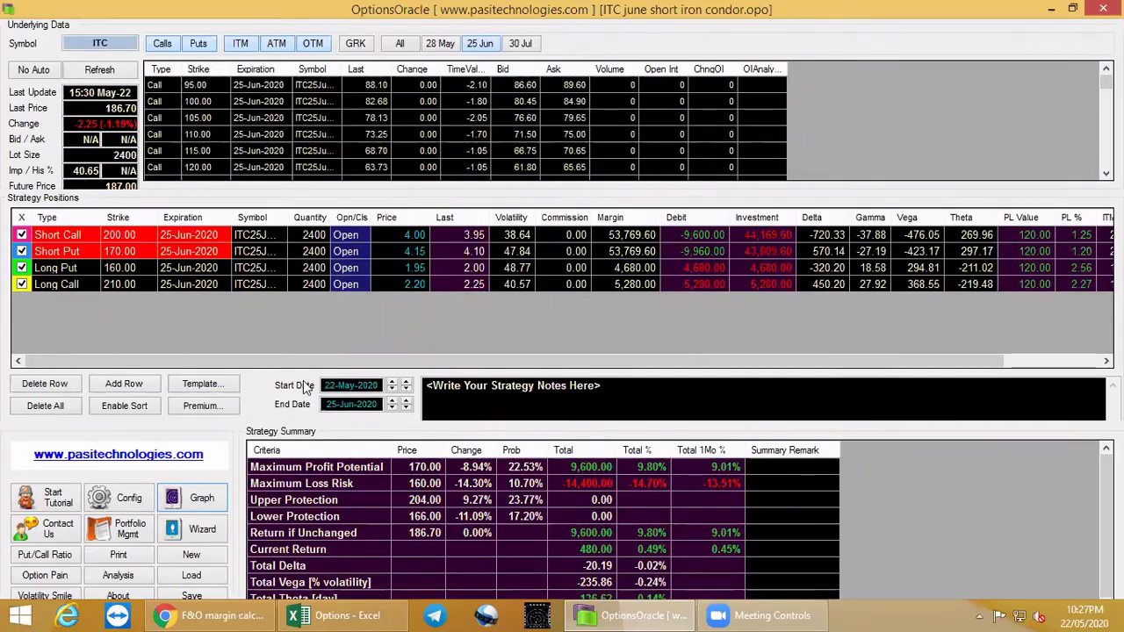
key(alt+Tab)
click(416, 419)
text(20)
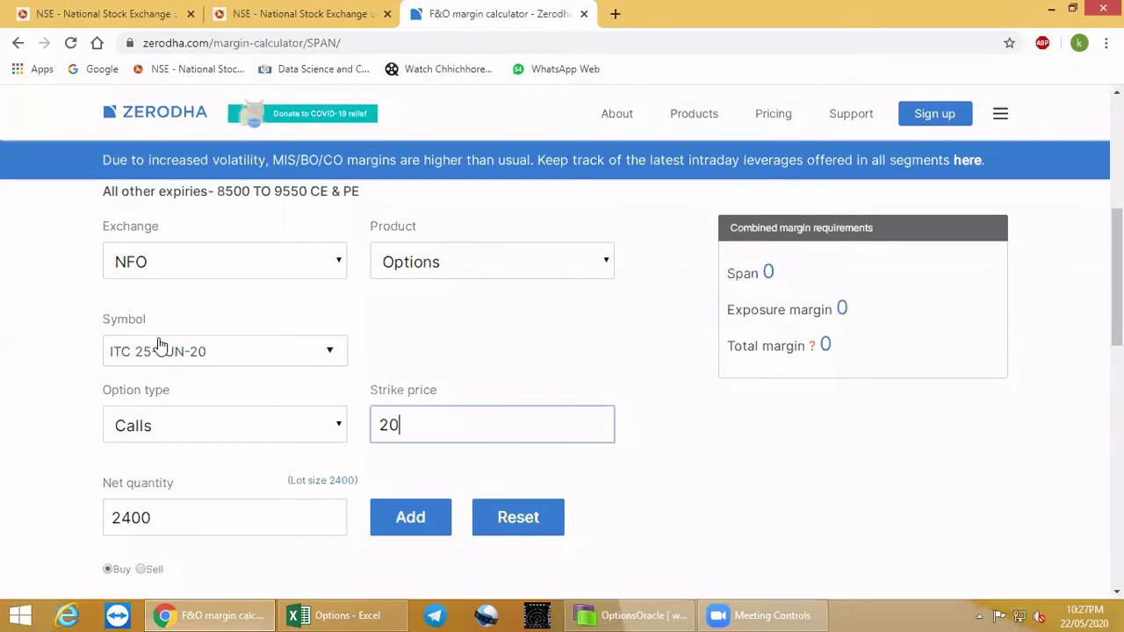
text(0)
click(158, 571)
click(394, 517)
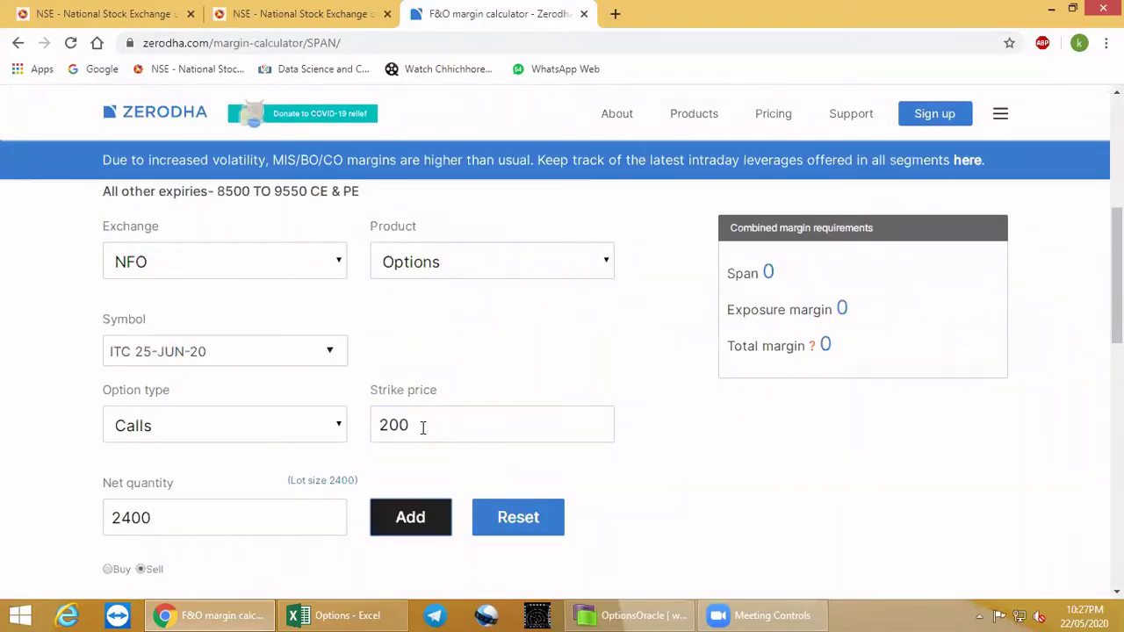
Step: Add a sell position of the 170 strike put to the margin calculator and check the total margin for the two short legs
double_click(416, 430)
text(170)
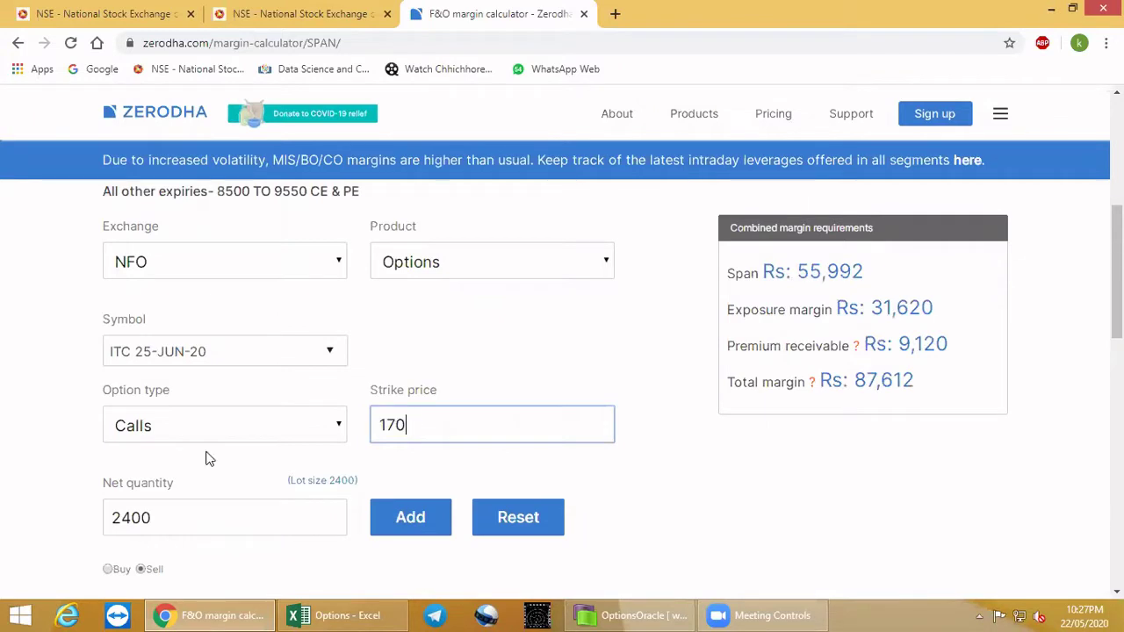
click(182, 437)
click(167, 477)
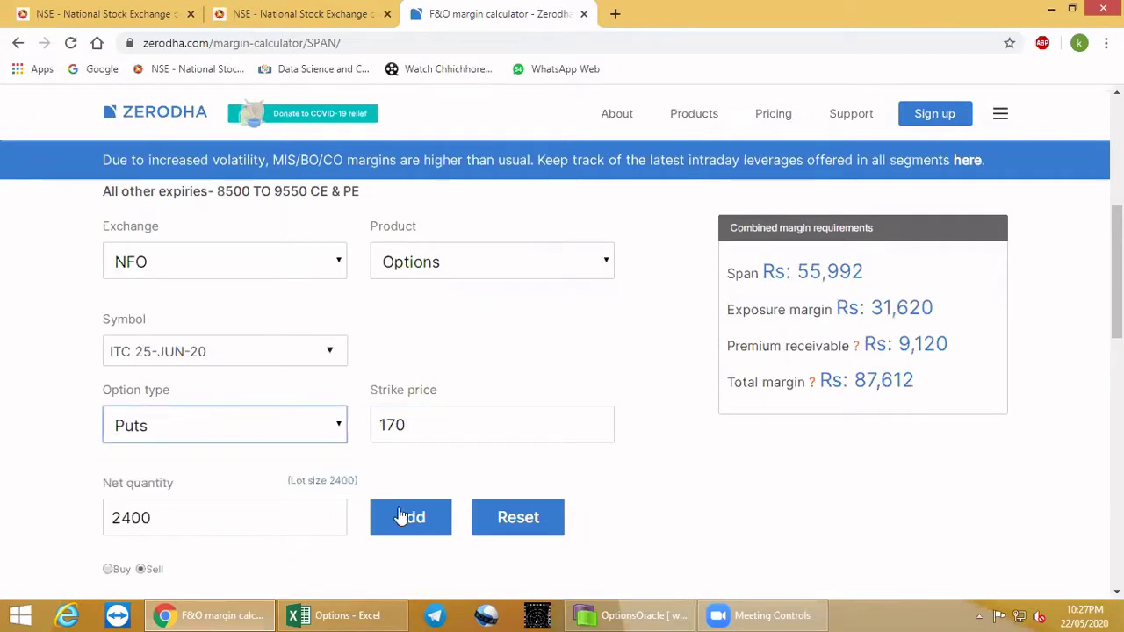
key(Return)
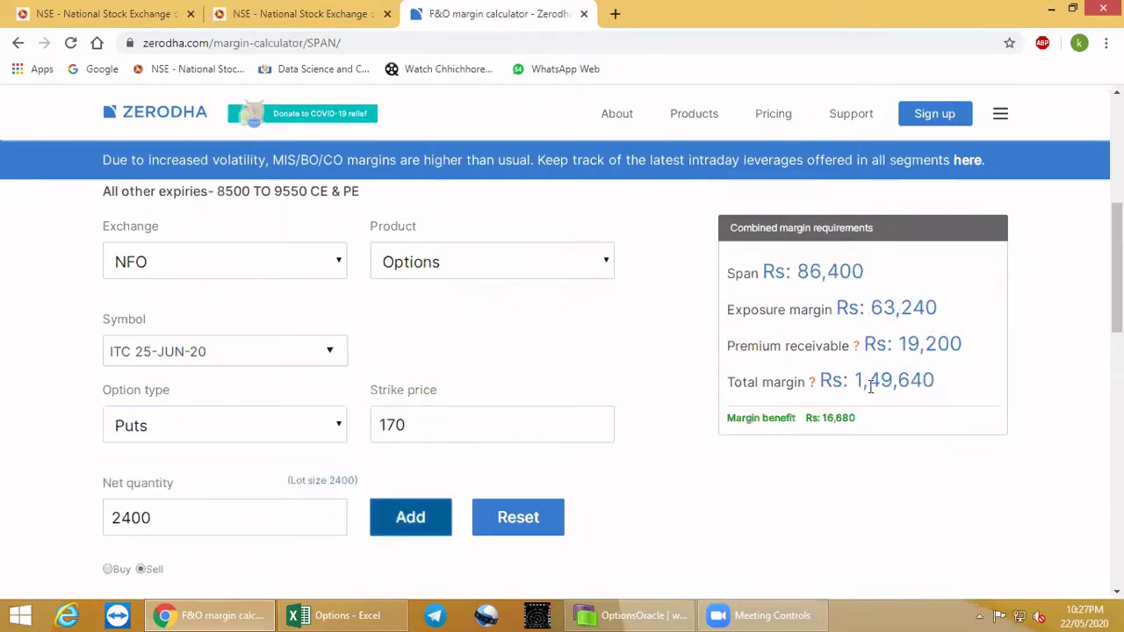
drag(852, 379, 956, 383)
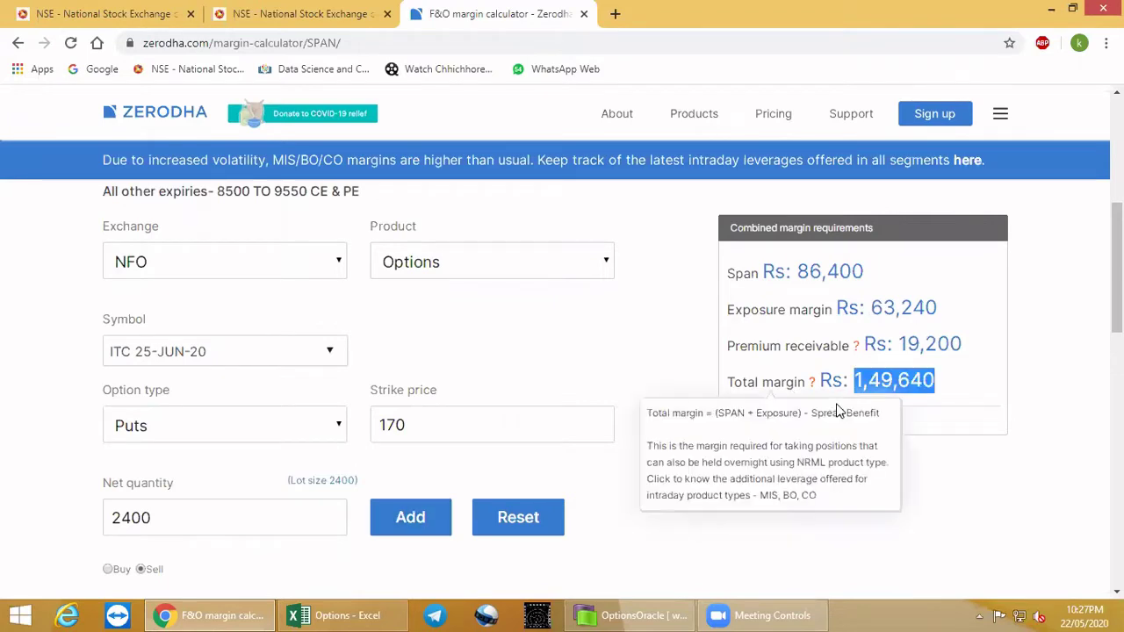
click(993, 514)
double_click(880, 379)
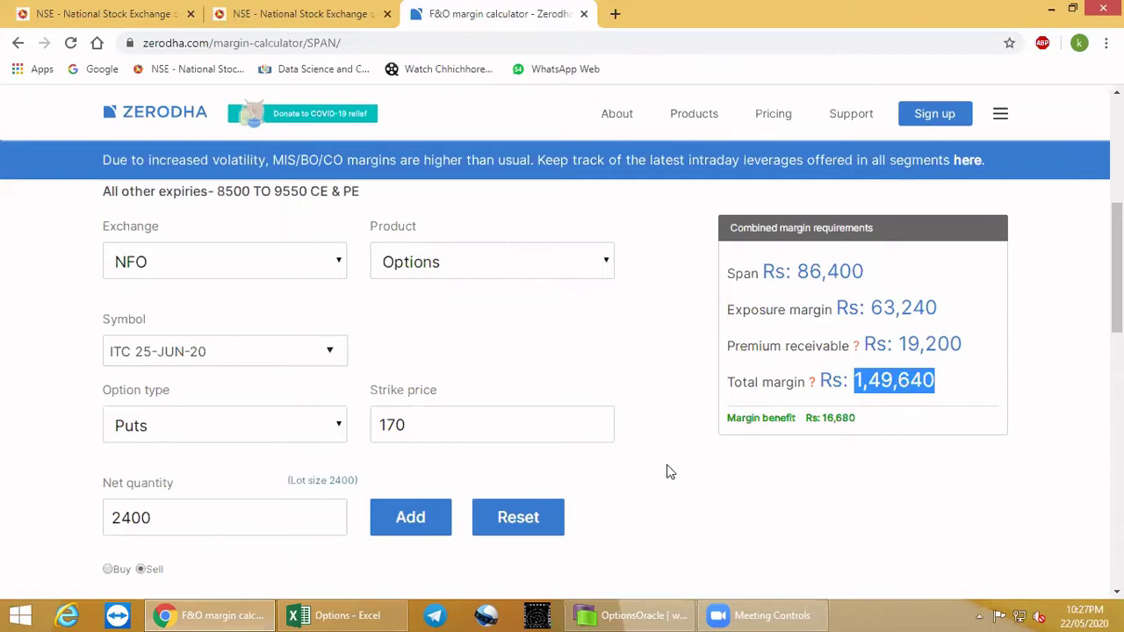
scroll(929, 344, down, 1)
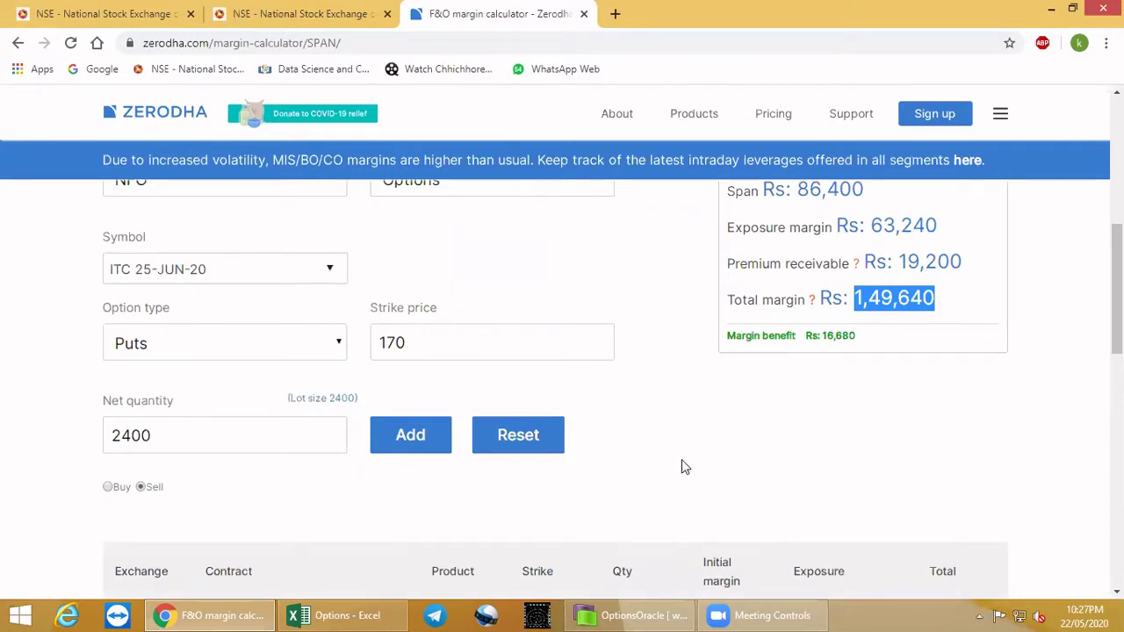
scroll(906, 409, up, 1)
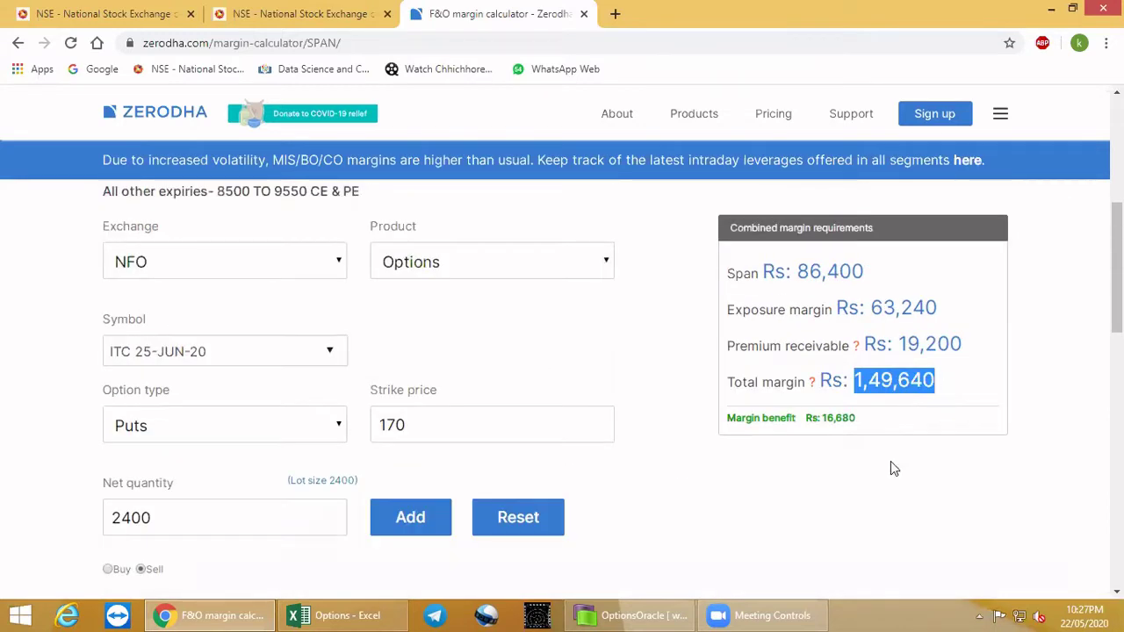
click(821, 463)
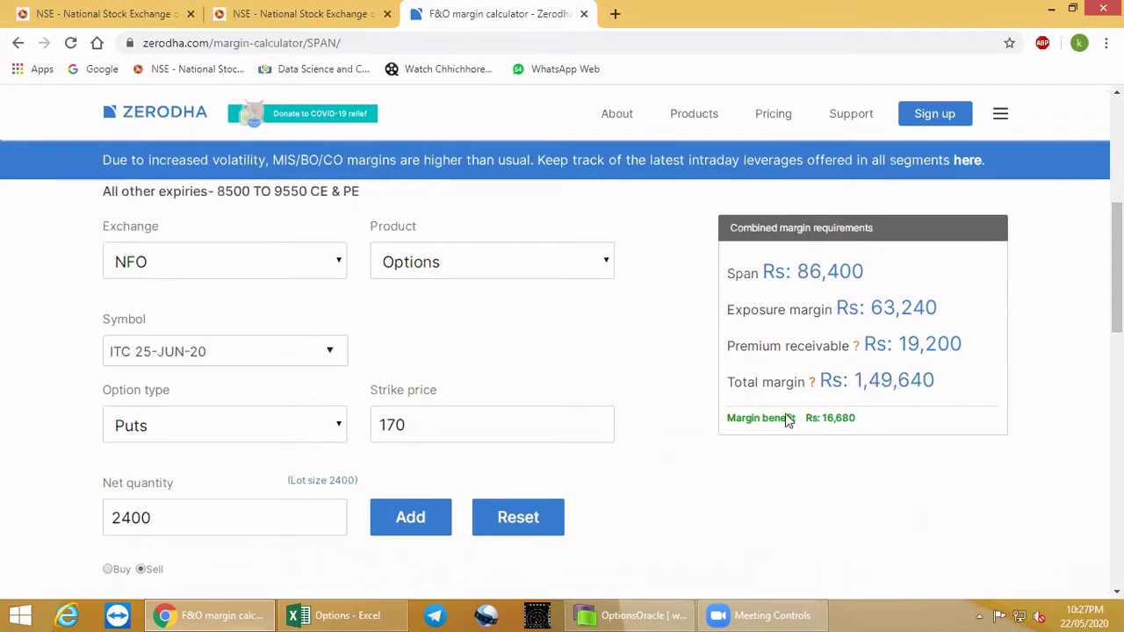
Step: Add a buy position of the 160 strike put to the margin calculator
double_click(437, 421)
text(160)
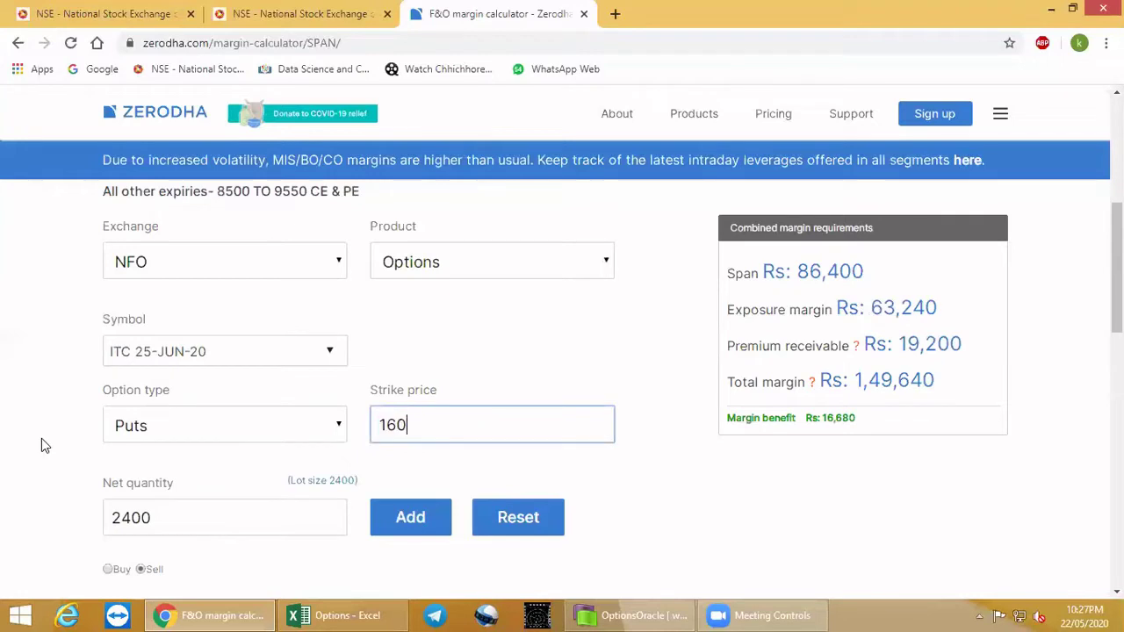
click(108, 569)
click(402, 522)
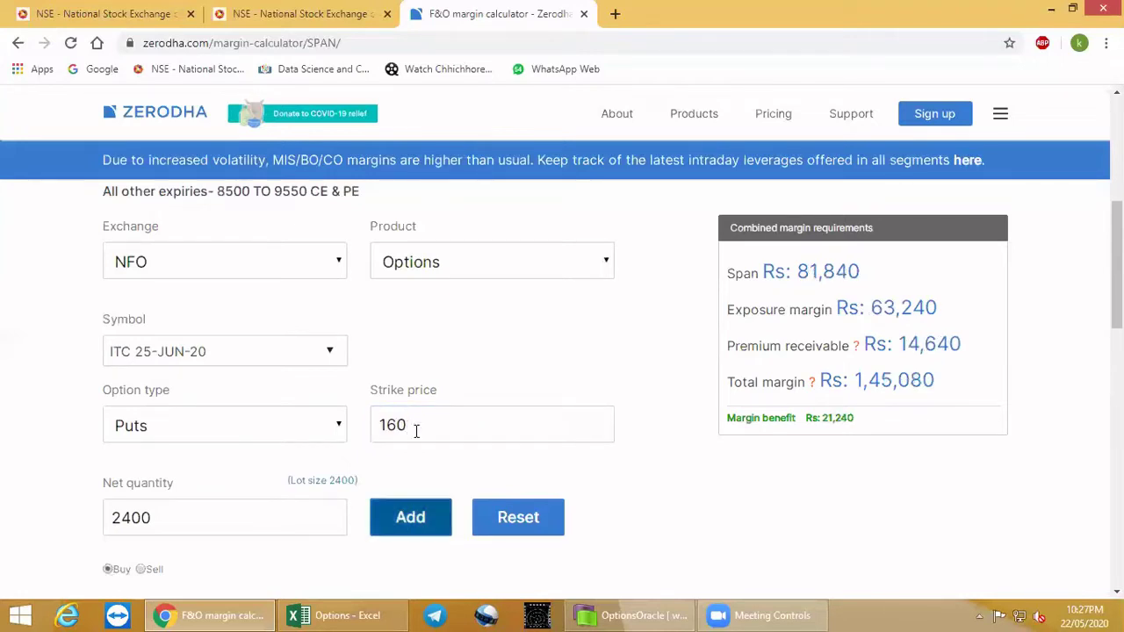
Step: Add a buy position of the 210 strike call and check the total margin and the table of all four legs
double_click(418, 417)
text(210)
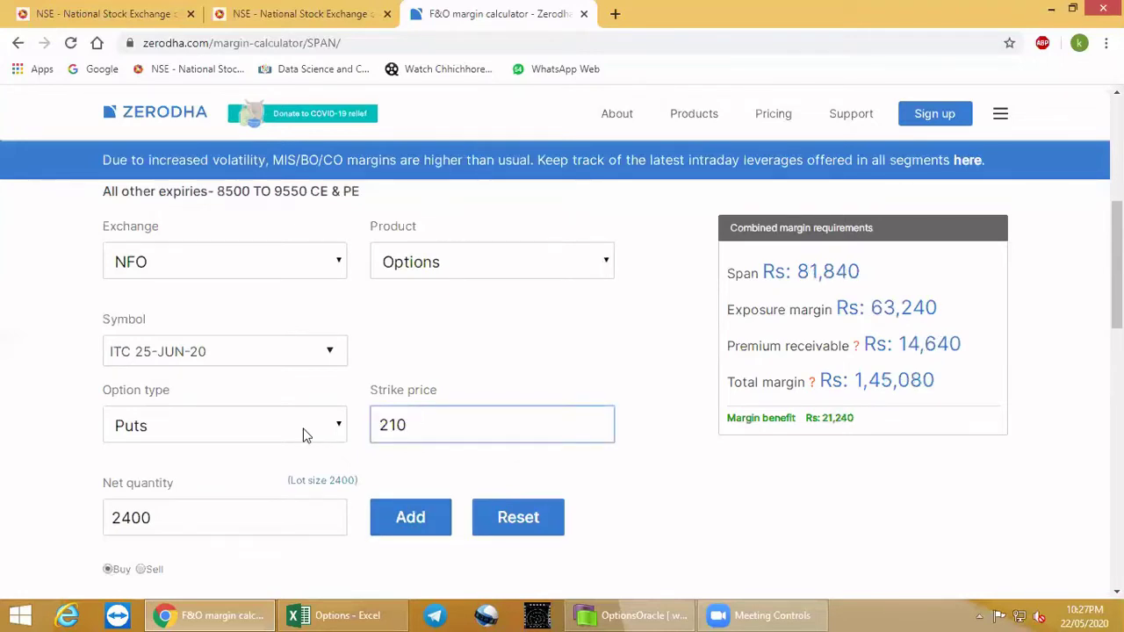
click(434, 527)
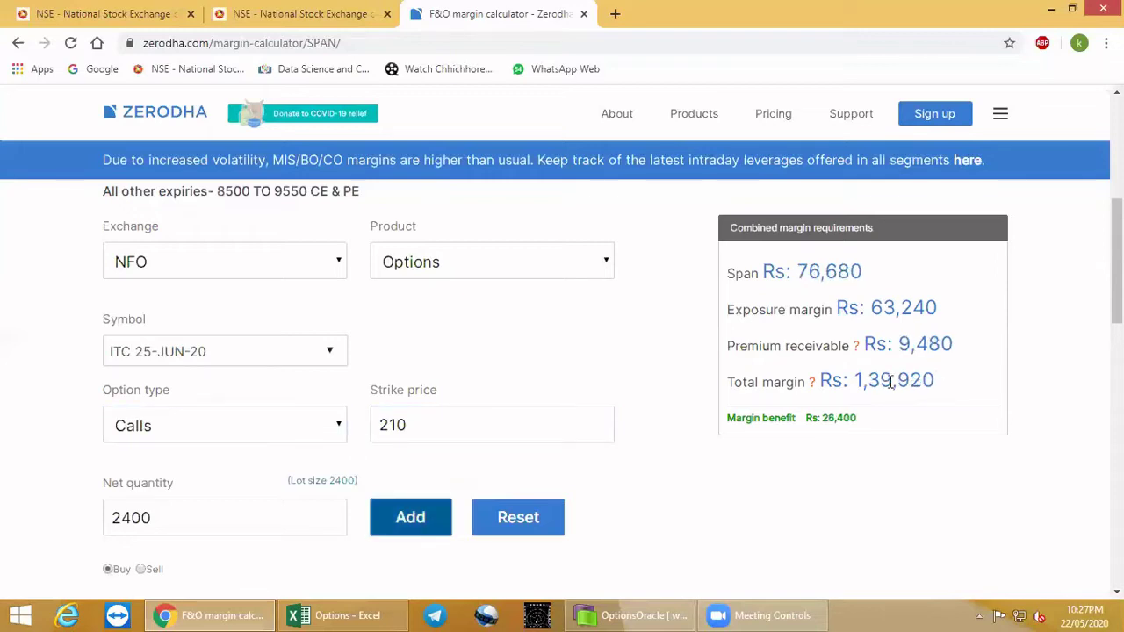
triple_click(835, 376)
drag(857, 374, 936, 380)
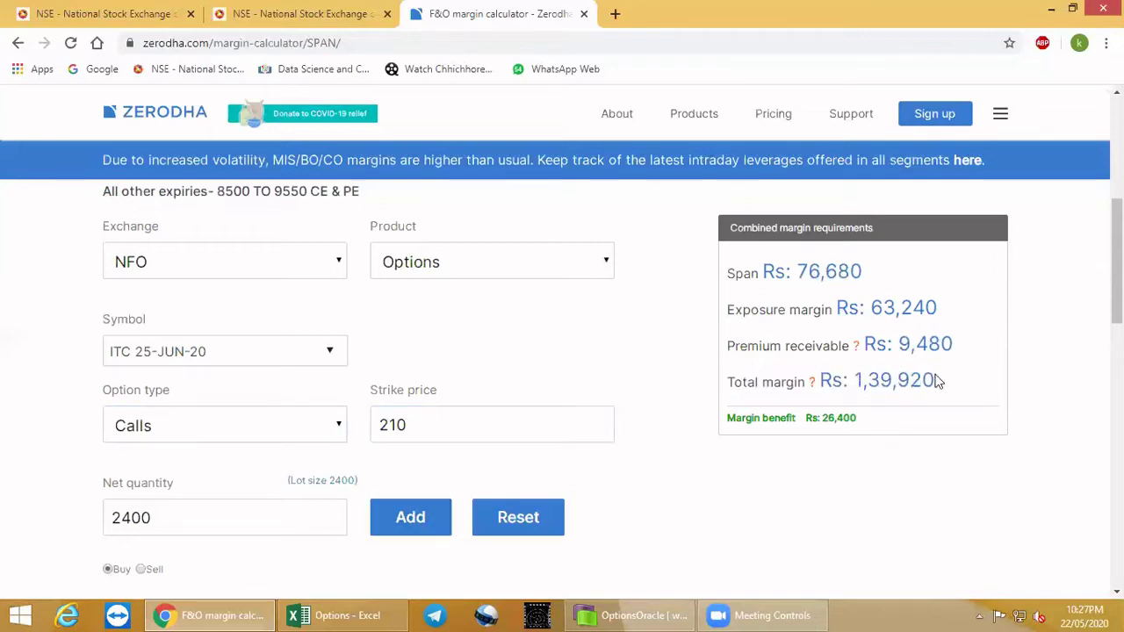
click(619, 448)
scroll(653, 508, down, 2)
scroll(653, 509, down, 2)
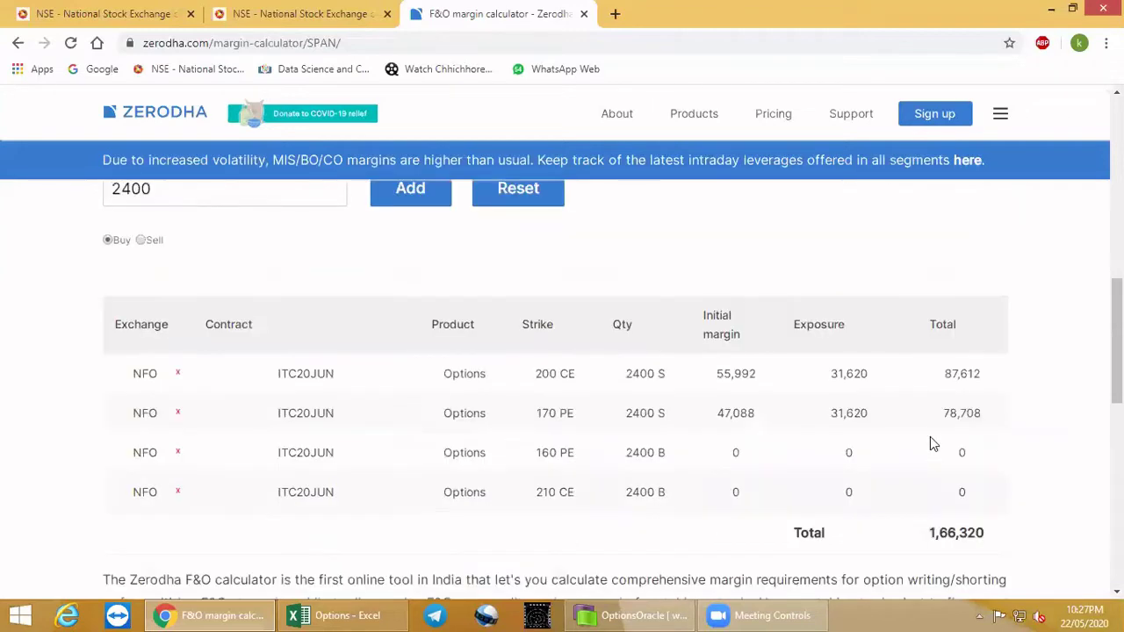
scroll(667, 331, up, 2)
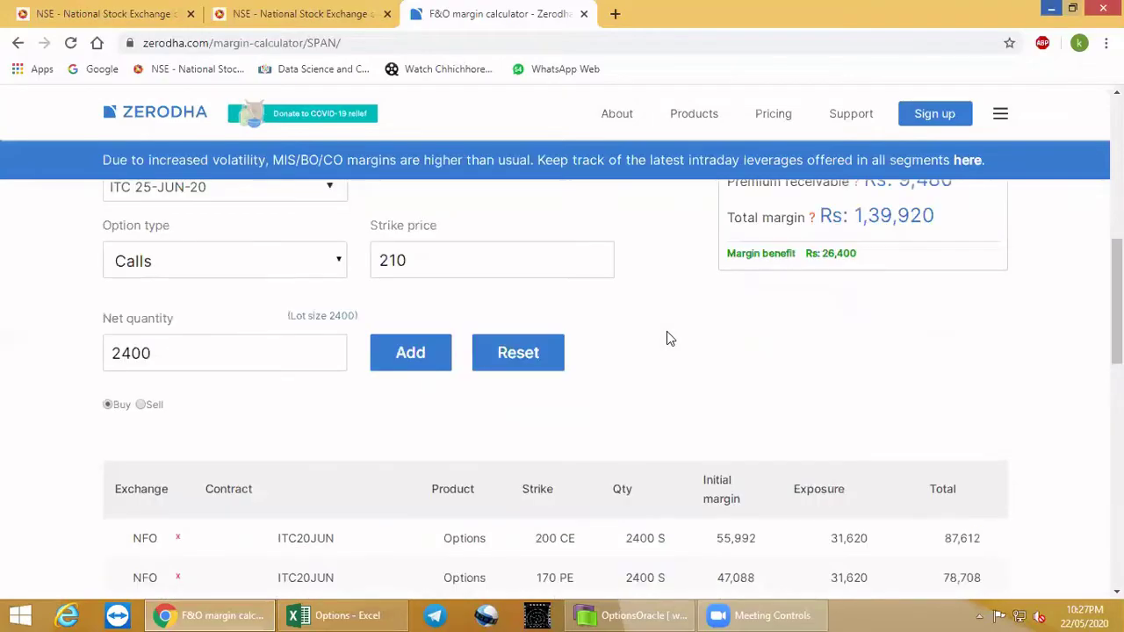
Step: Switch to the Options workbook in Excel and review the Iron Butterfly and Iron Condor legs on the Option Strategies sheet
key(alt+Tab)
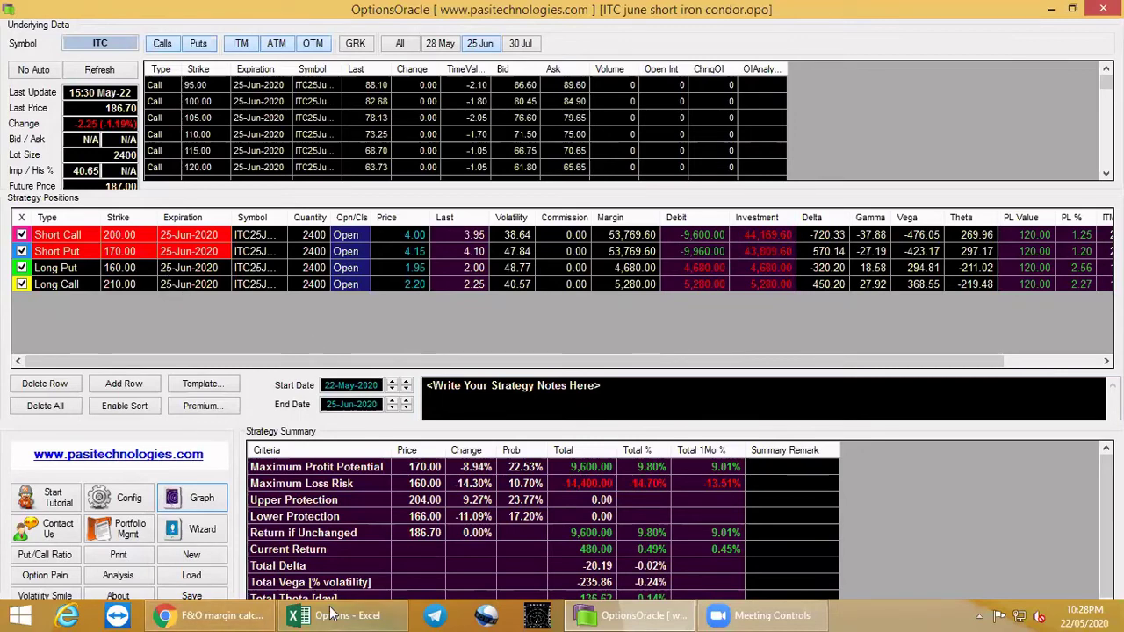
key(alt+Tab)
click(716, 399)
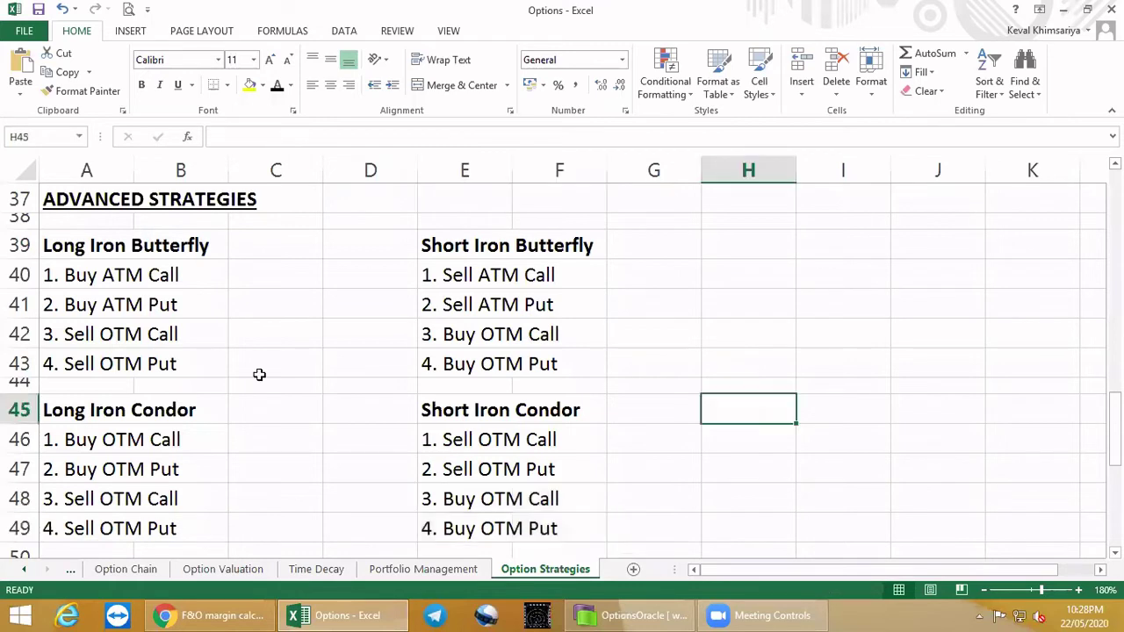
drag(288, 345, 276, 422)
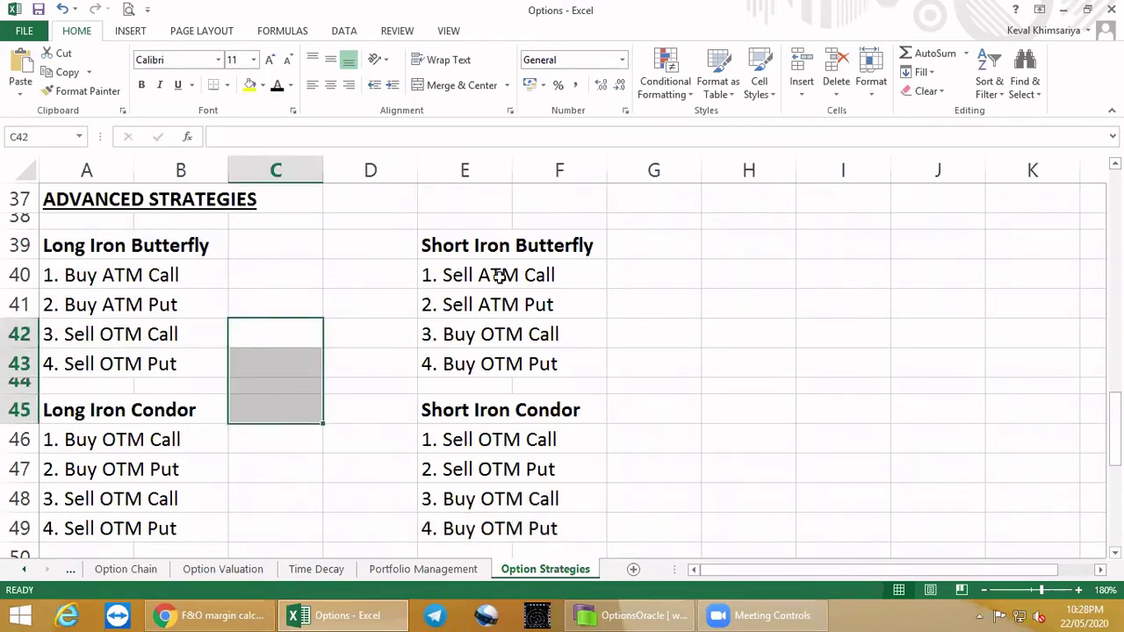
click(304, 347)
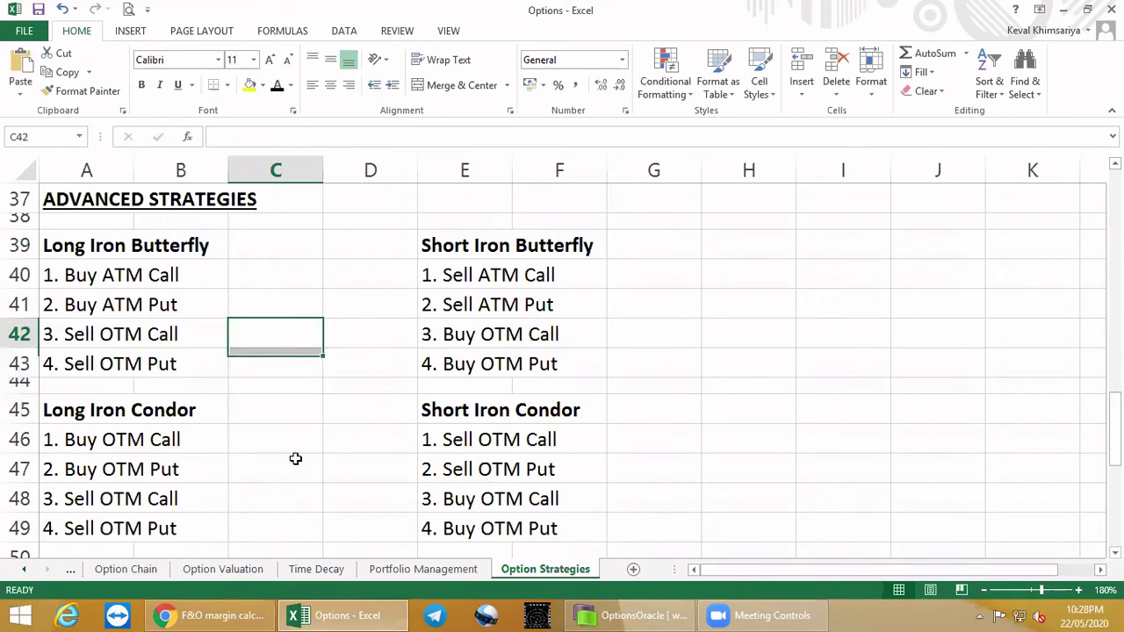
key(shift+Down)
key(shift+Down)
key(shift+Down)
key(shift+Down)
key(shift+Down)
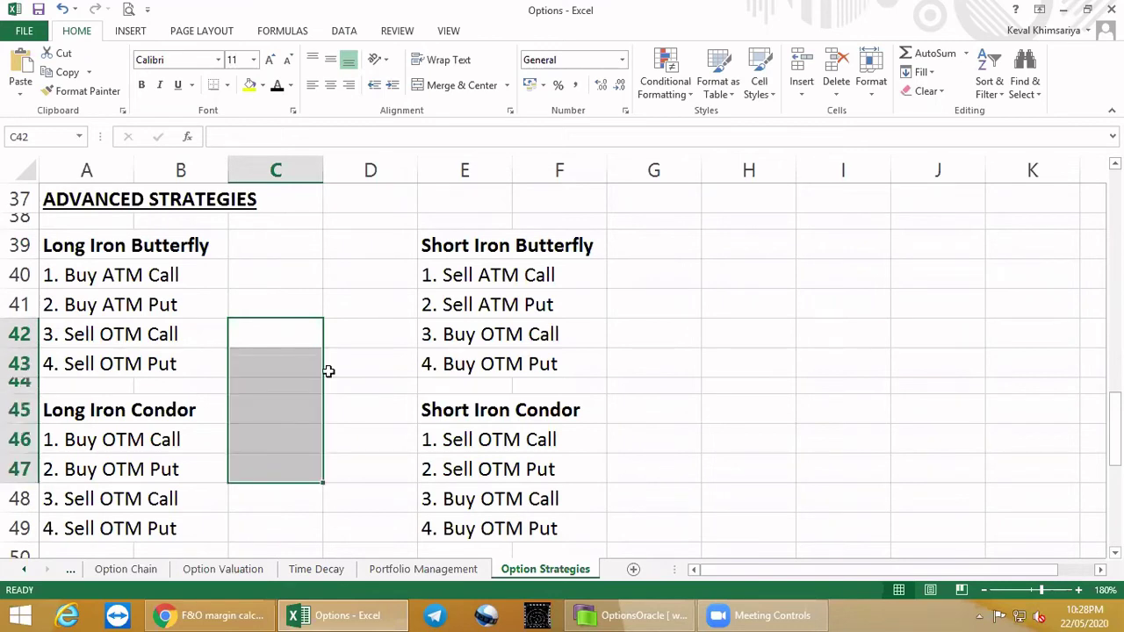